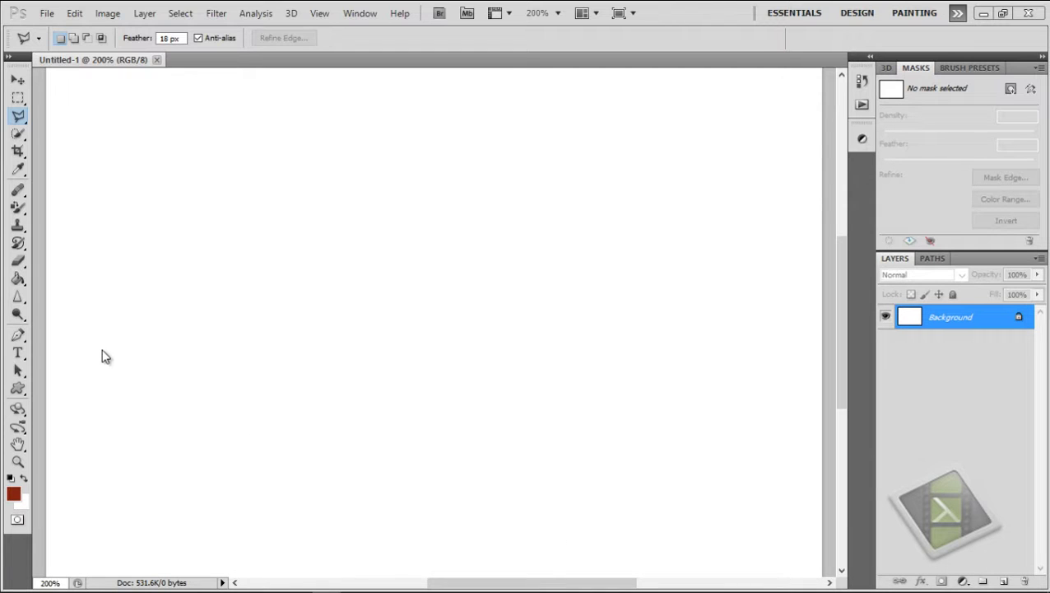
# Choose the Horizontal Type Tool from the Type tool flyout
pyautogui.click(20, 354)
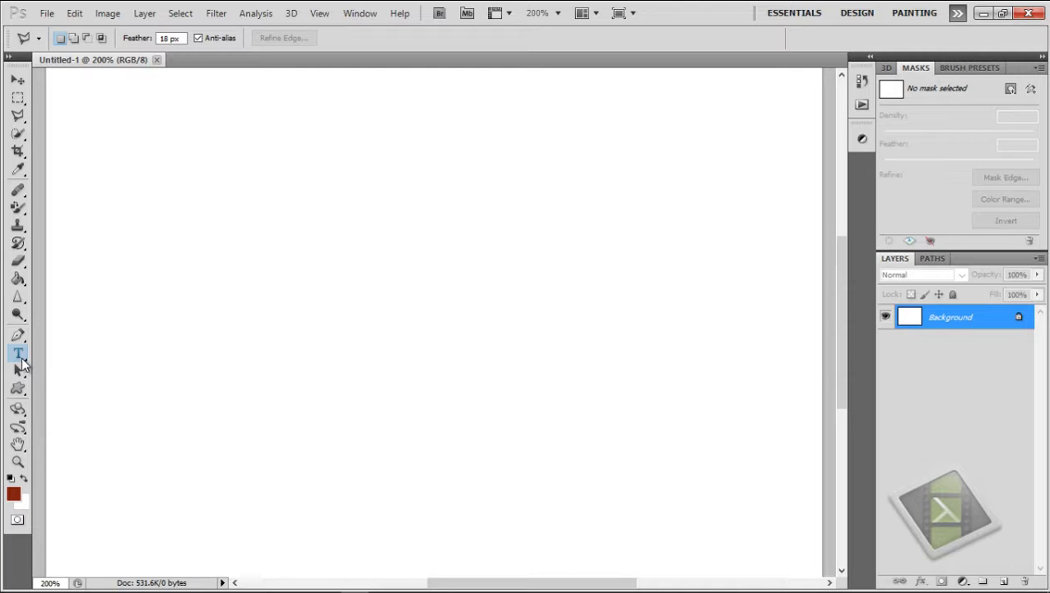
pyautogui.click(19, 356)
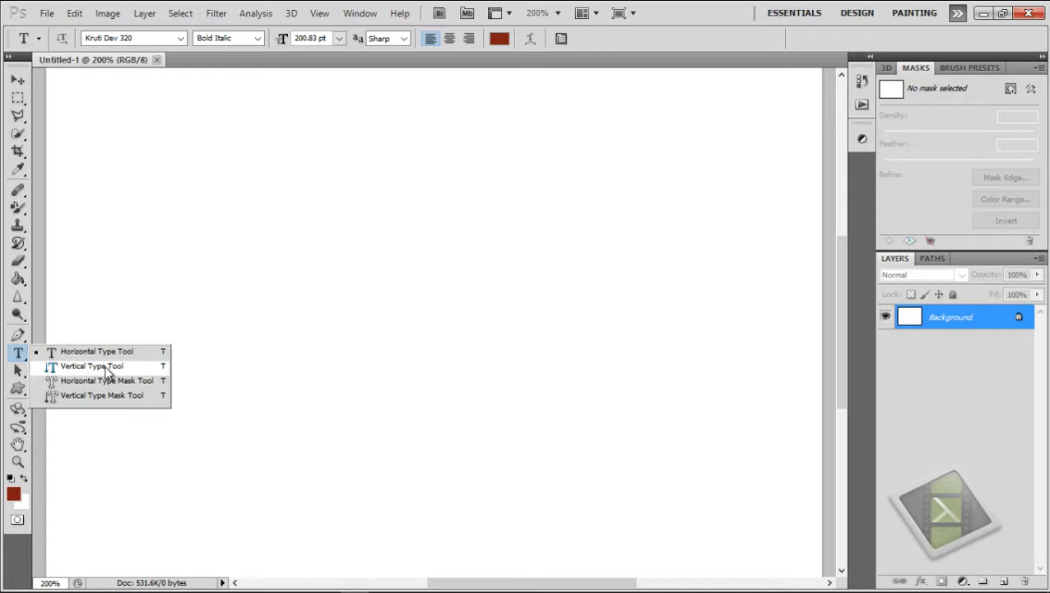
pyautogui.click(106, 369)
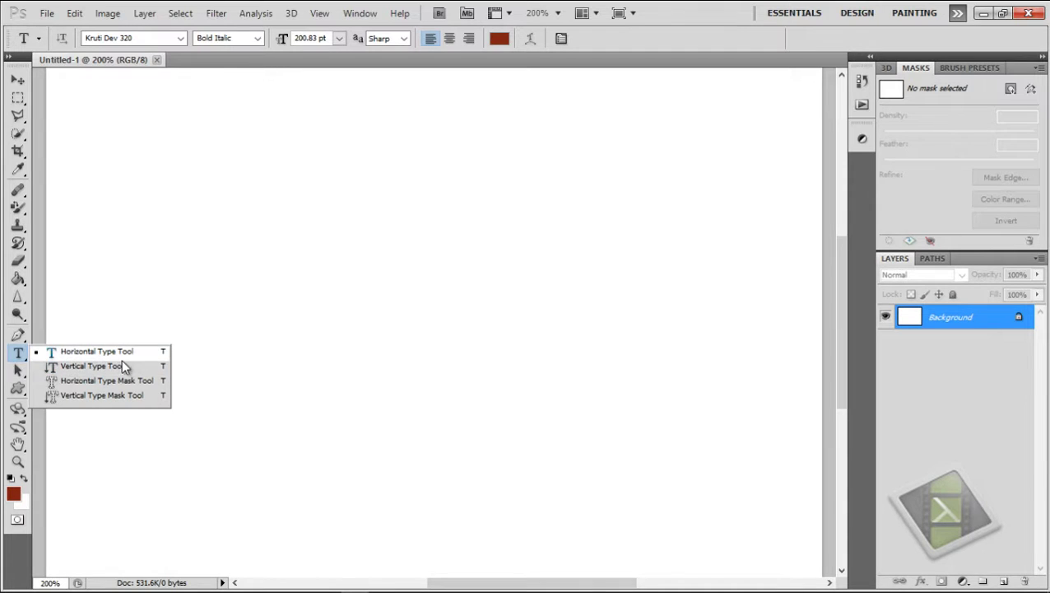
pyautogui.click(105, 353)
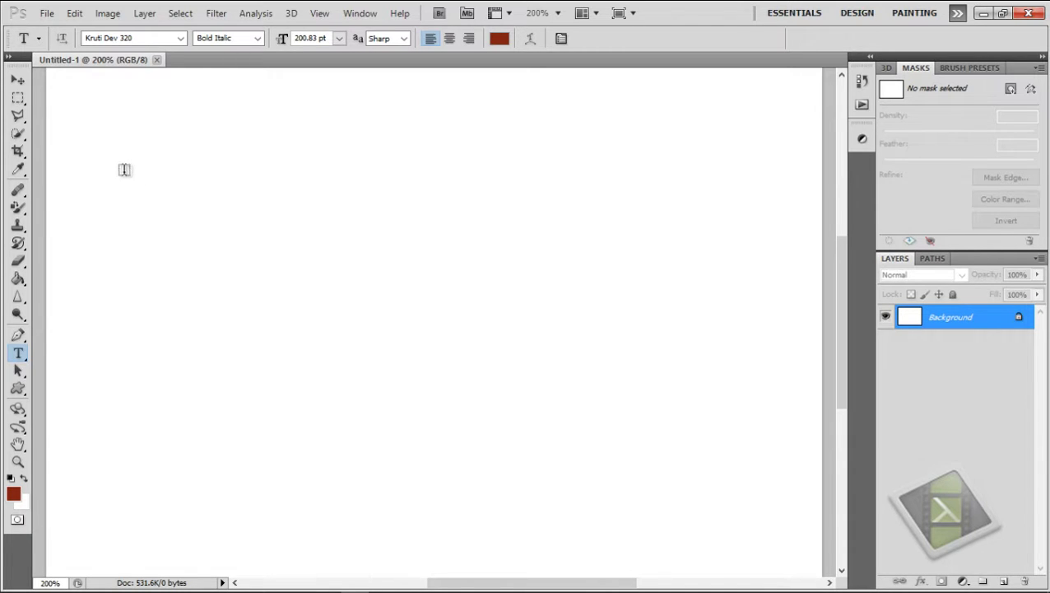
# Start a type layer near the canvas top-left, clear stray characters, and set the size to 30 pt
pyautogui.click(104, 140)
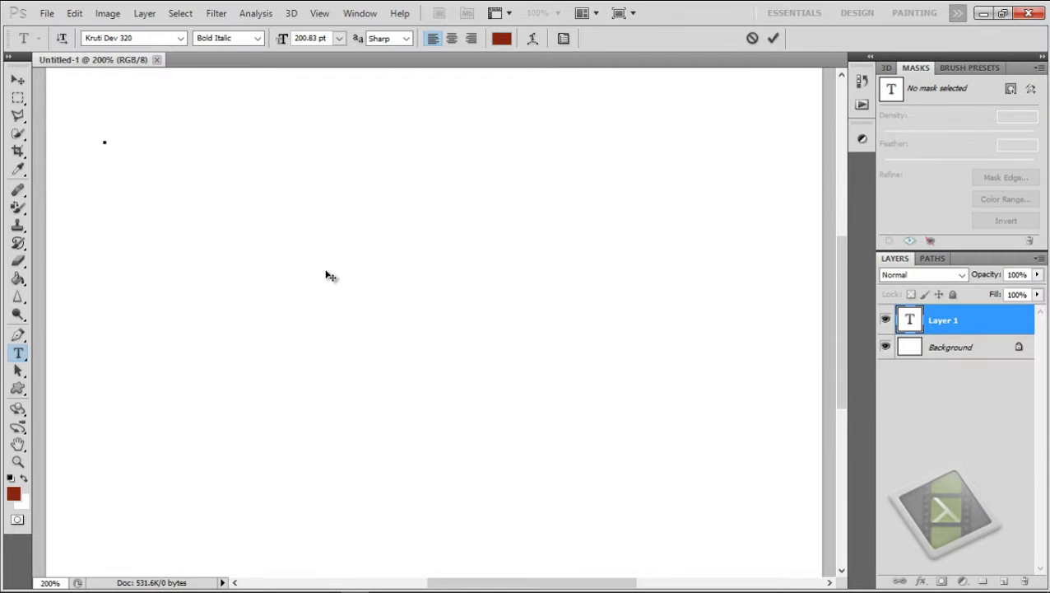
pyautogui.write('ns')
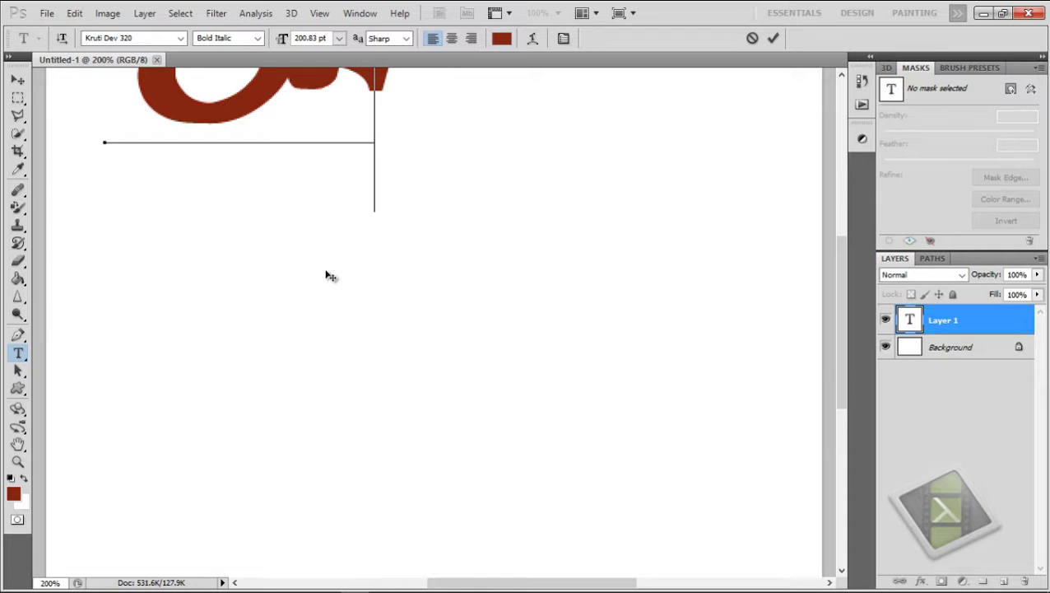
pyautogui.press('BackSpace')
pyautogui.press('BackSpace')
pyautogui.press('BackSpace')
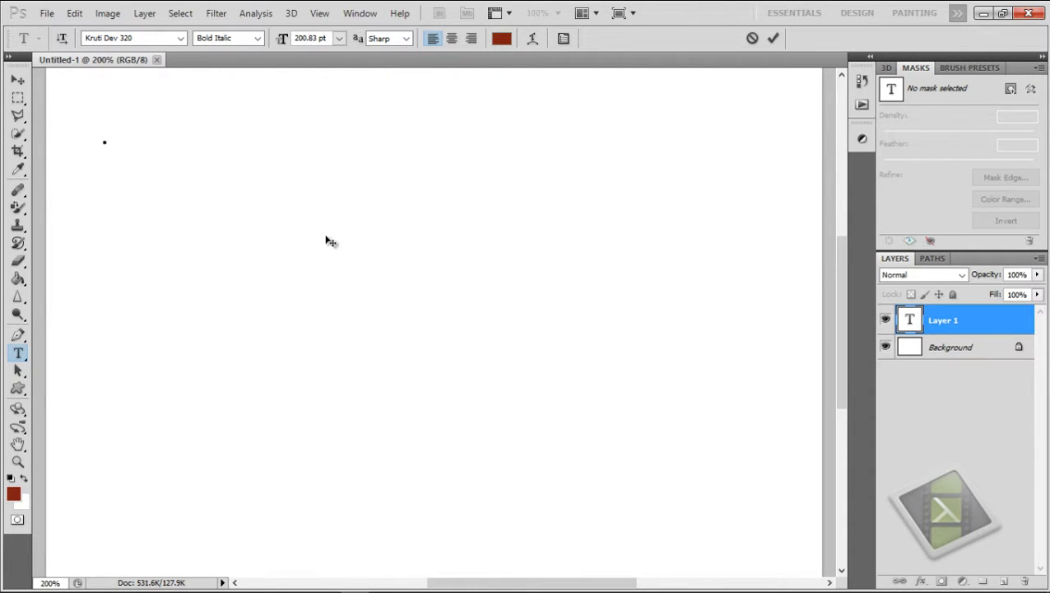
pyautogui.click(339, 39)
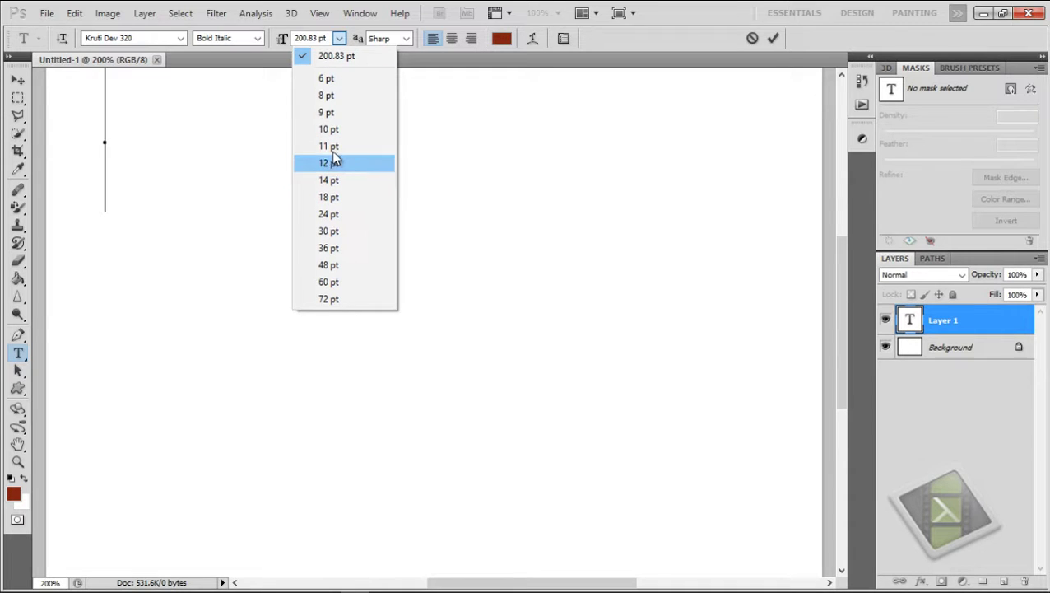
pyautogui.click(339, 230)
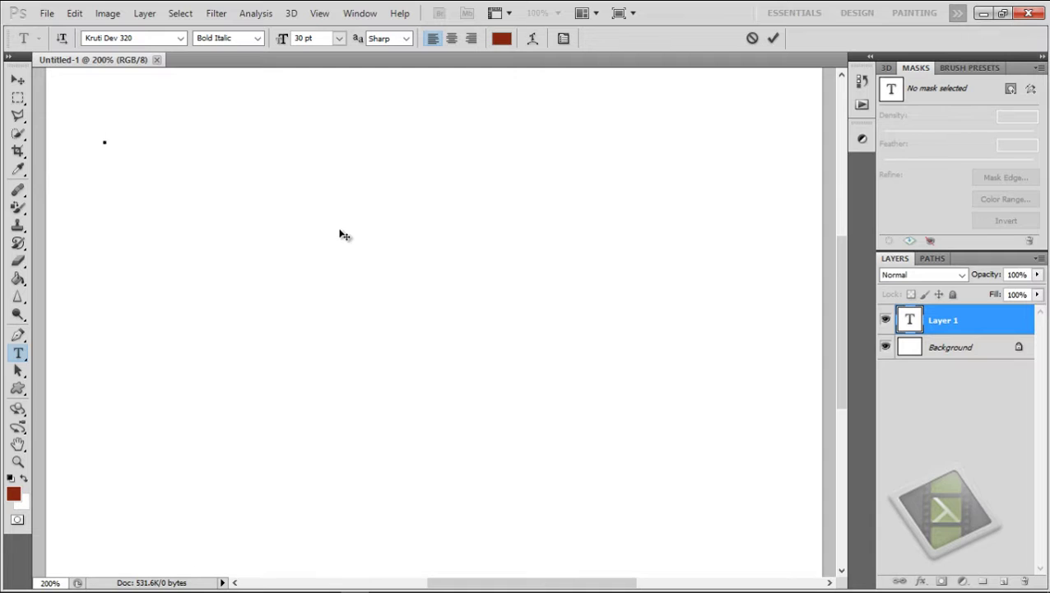
pyautogui.write('[k')
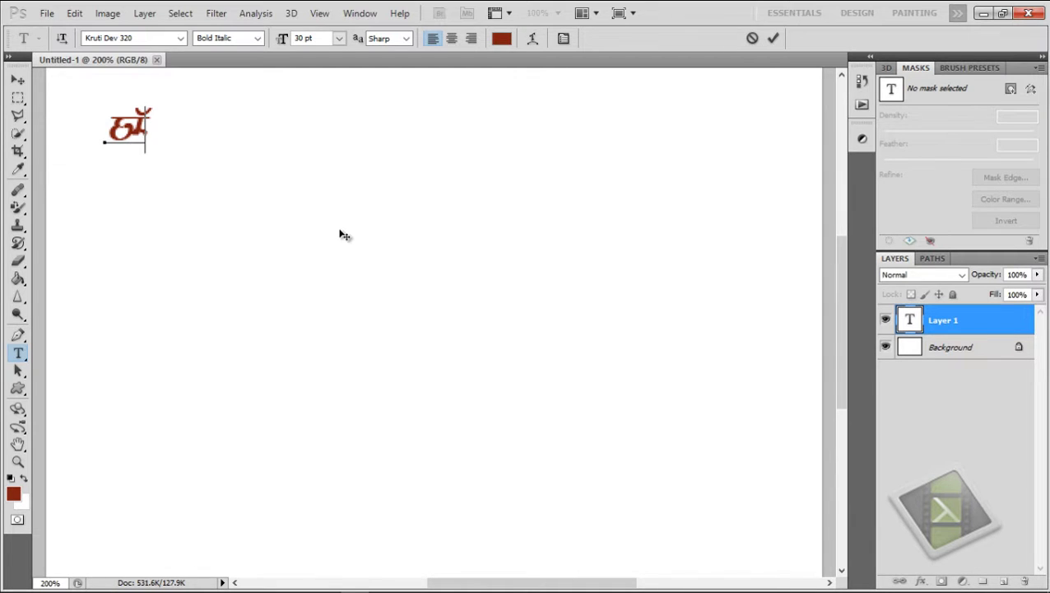
pyautogui.press('BackSpace')
pyautogui.press('BackSpace')
pyautogui.press('BackSpace')
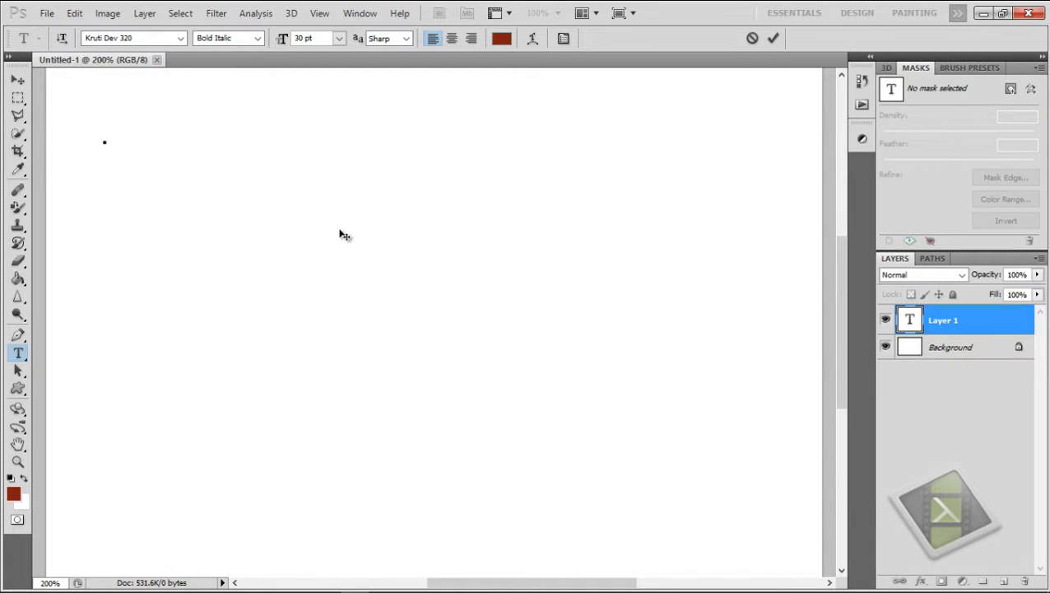
# Switch the font to 20th Century Font and type 'NEW TECH EASY'
pyautogui.click(179, 38)
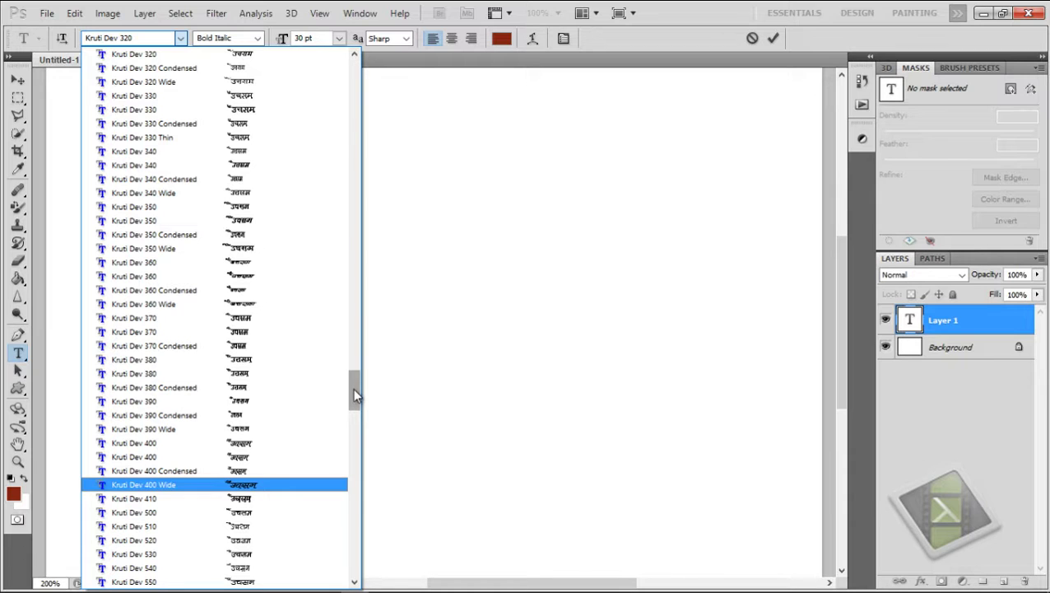
pyautogui.moveTo(353, 395); pyautogui.dragTo(325, 38)
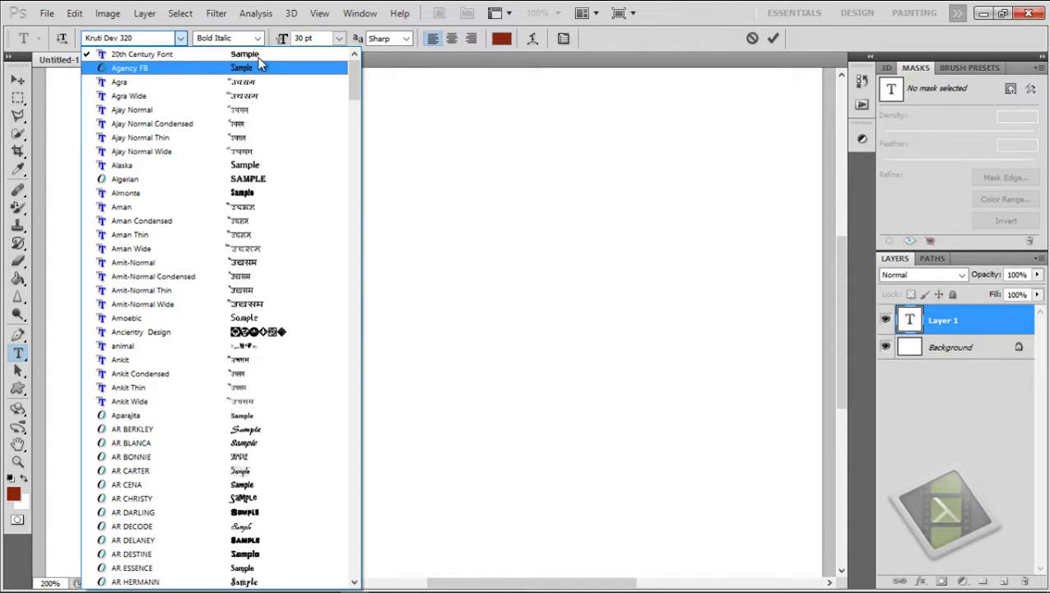
pyautogui.click(252, 52)
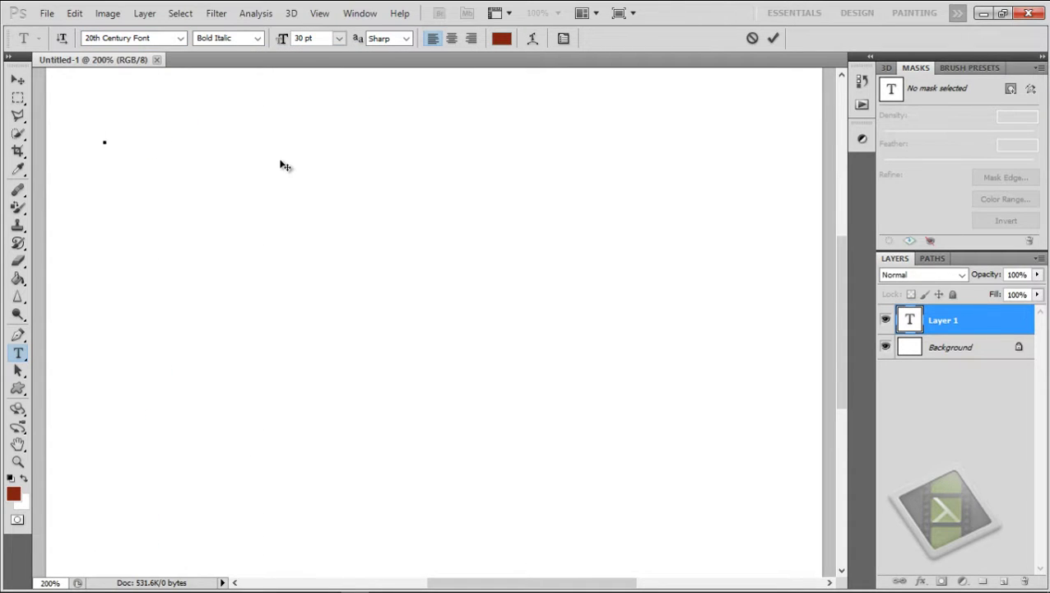
pyautogui.write('N')
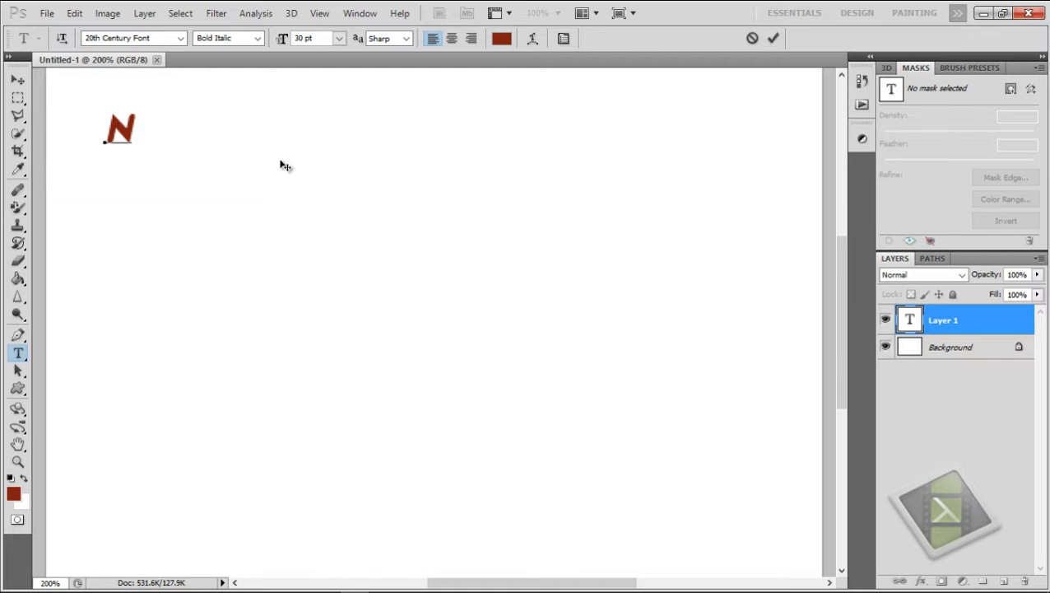
pyautogui.write('EW T')
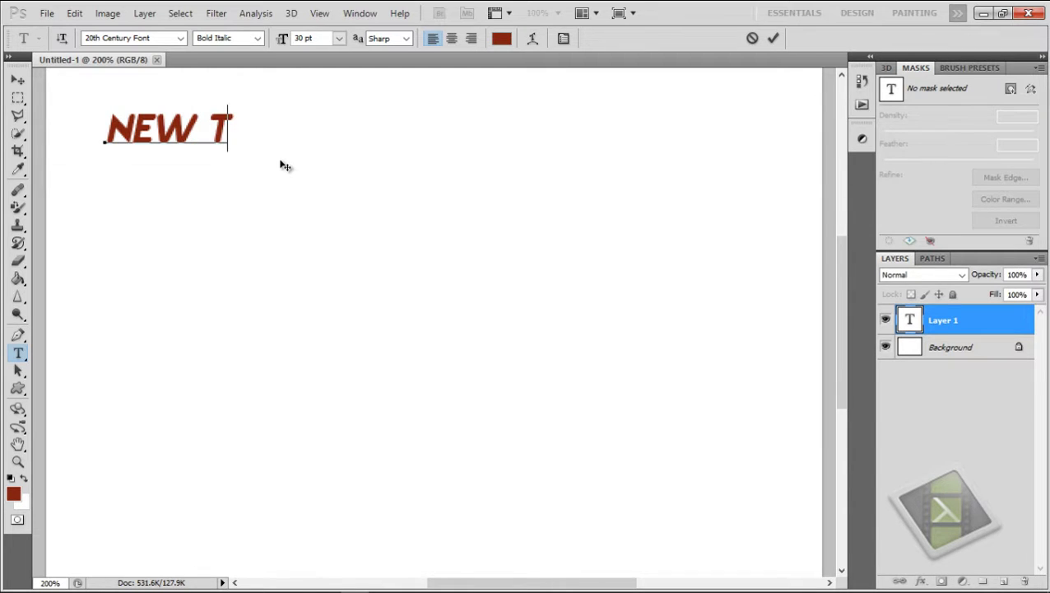
pyautogui.write('ECH E')
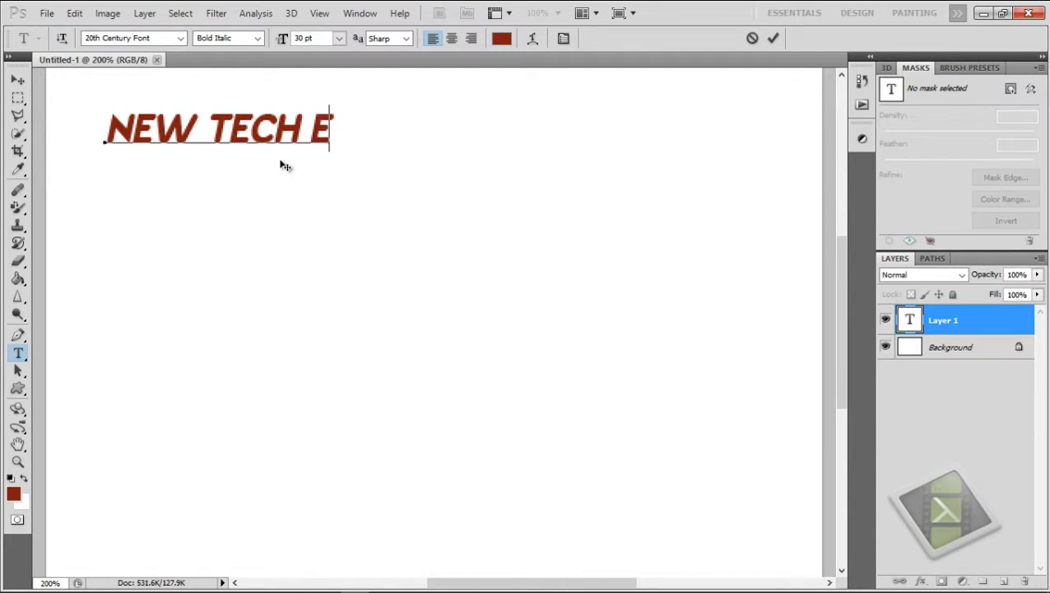
pyautogui.write('ASY')
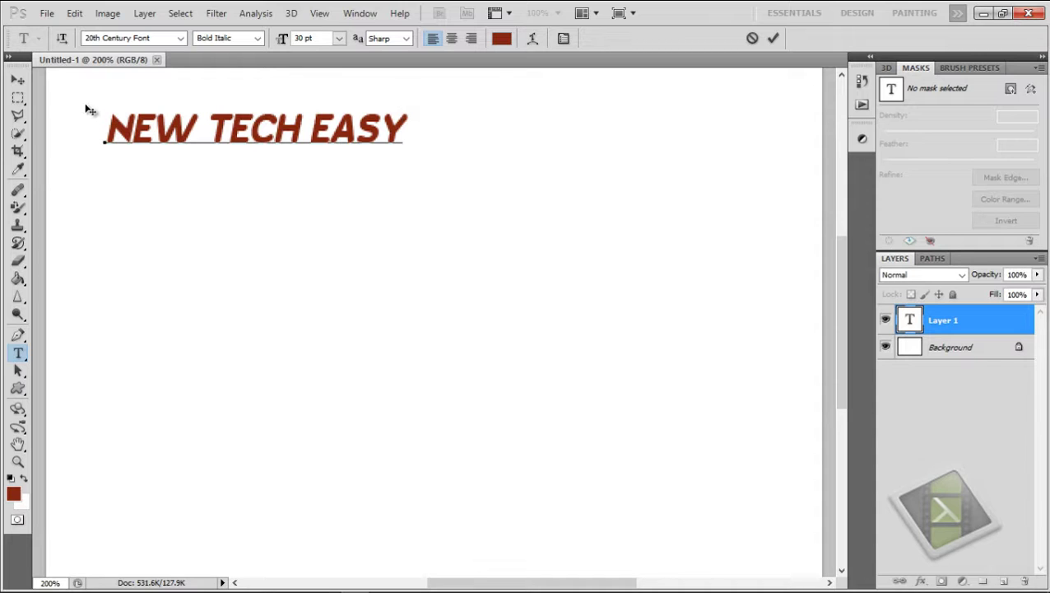
pyautogui.moveTo(105, 123); pyautogui.dragTo(310, 126)
pyautogui.moveTo(501, 110); pyautogui.dragTo(537, 120)
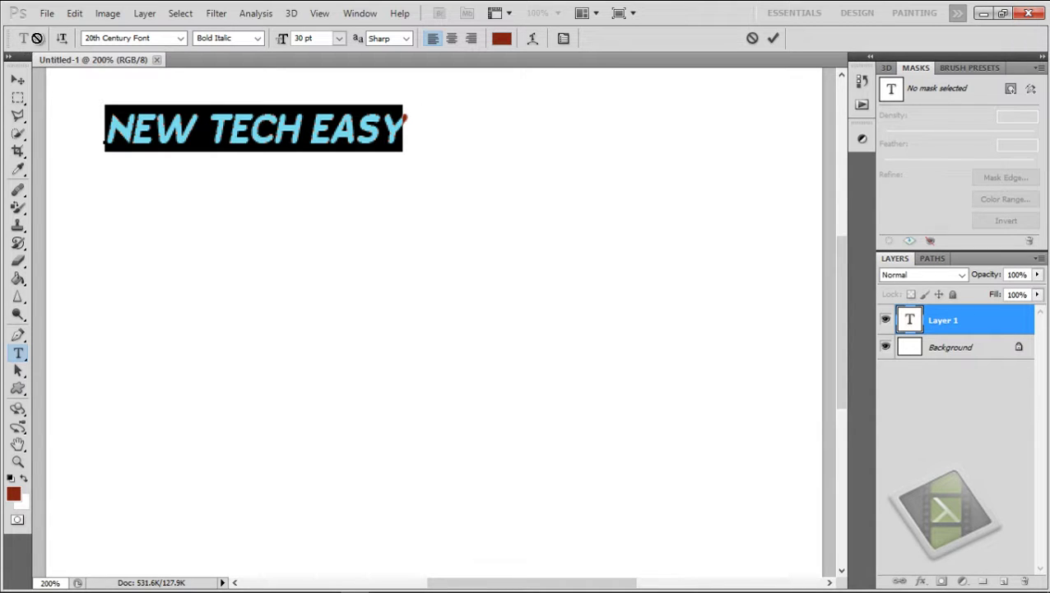
pyautogui.click(64, 39)
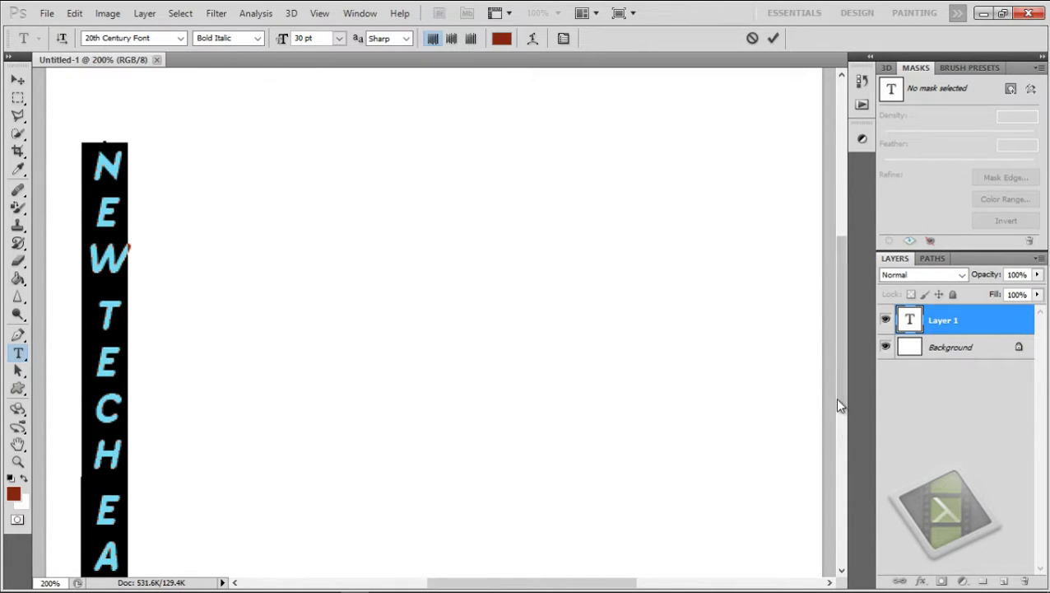
pyautogui.moveTo(840, 405); pyautogui.dragTo(825, 366)
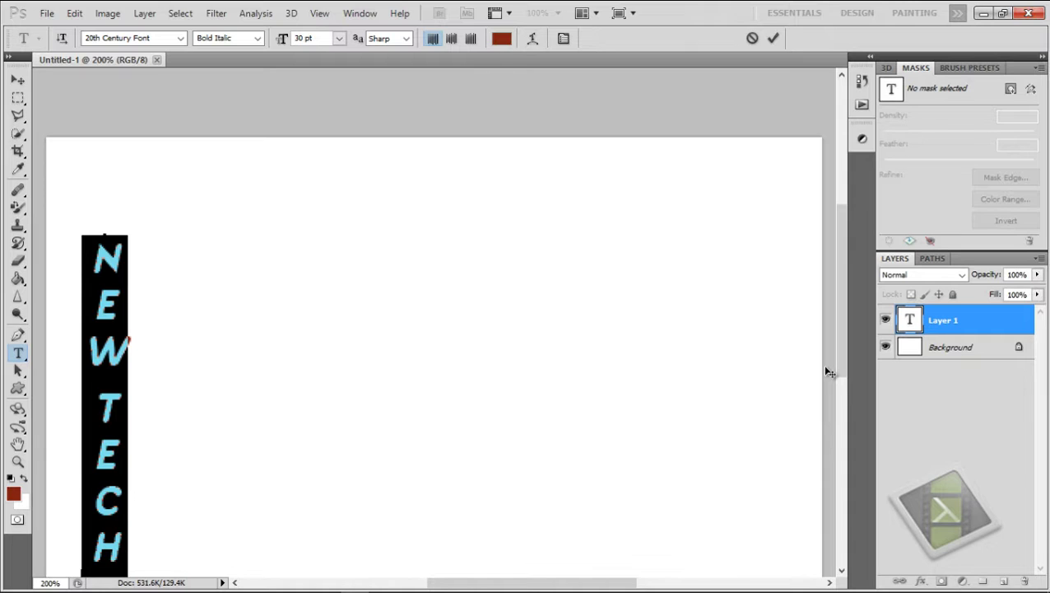
pyautogui.hotkey('ctrl', 'z')
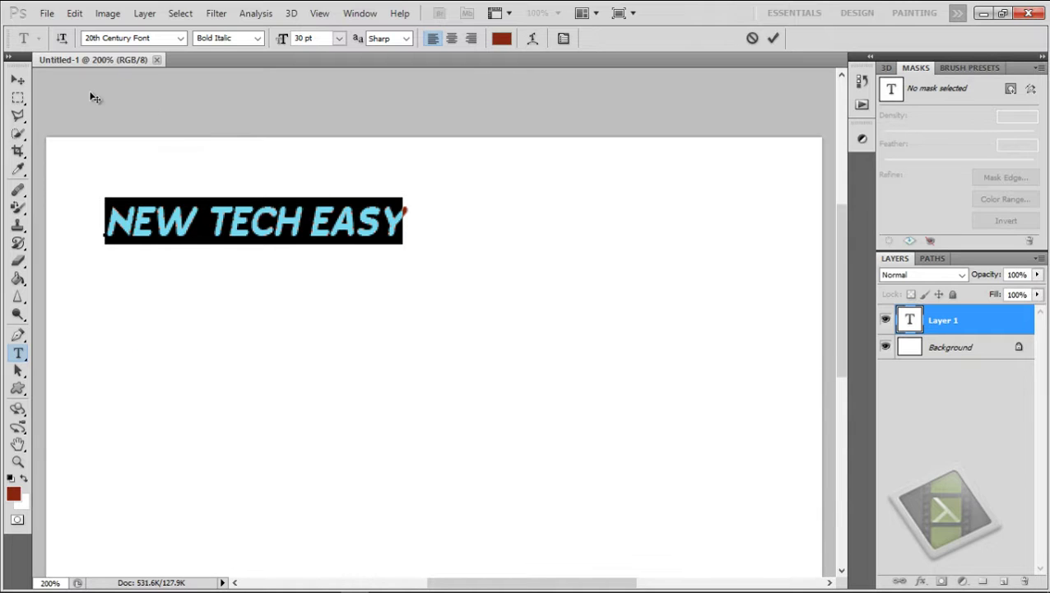
# Move the heading right and down, discarding the trial stretch so its original proportions stay
pyautogui.click(18, 81)
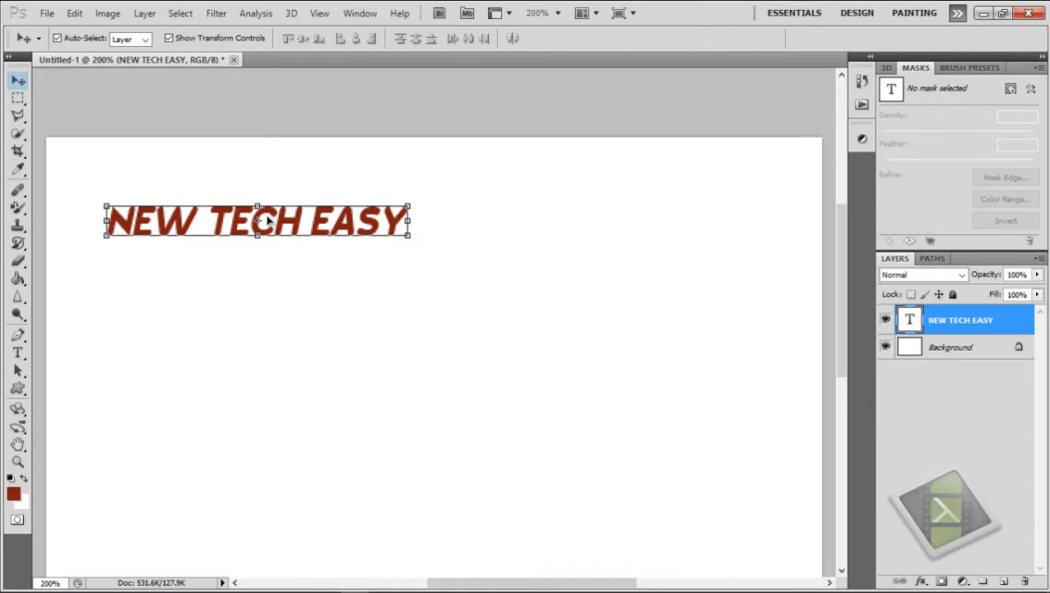
pyautogui.moveTo(272, 220); pyautogui.dragTo(399, 235)
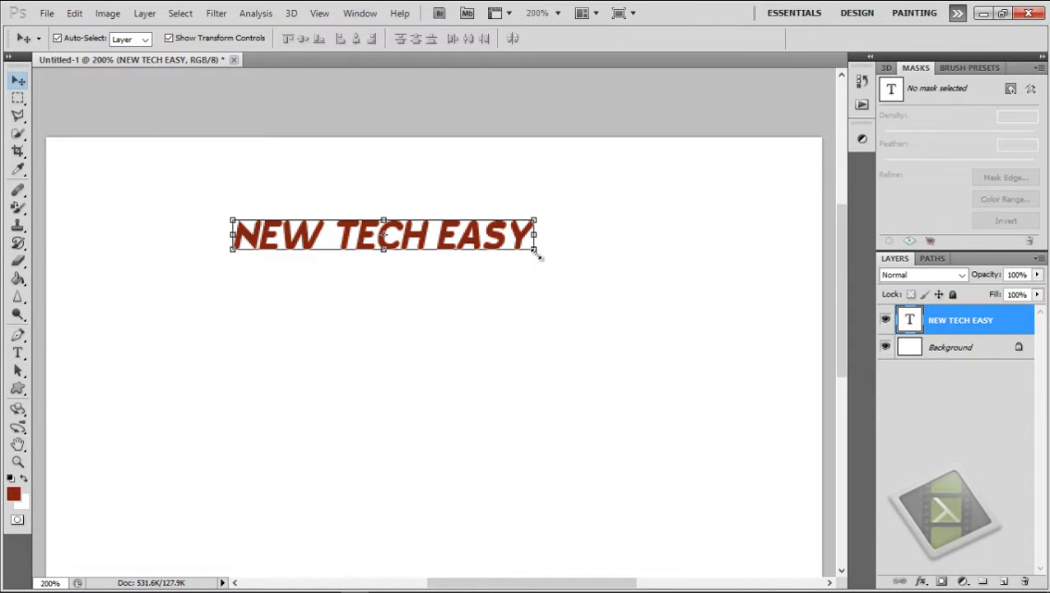
pyautogui.moveTo(536, 256)
pyautogui.mouseDown()
pyautogui.moveTo(548, 279)
pyautogui.moveTo(534, 261)
pyautogui.mouseUp()
pyautogui.moveTo(380, 206); pyautogui.dragTo(381, 195)
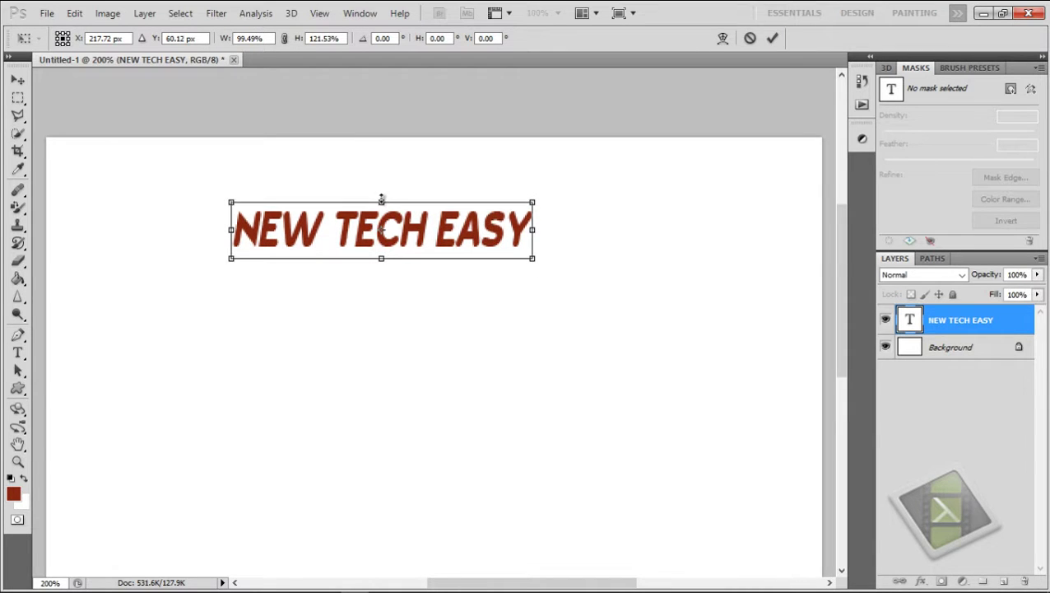
pyautogui.moveTo(536, 232); pyautogui.dragTo(543, 233)
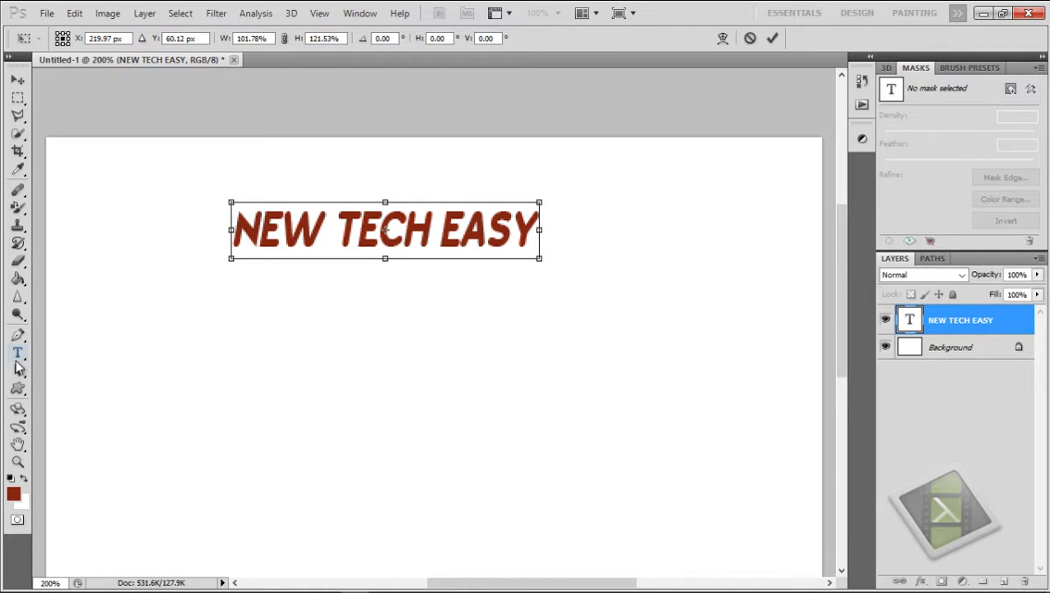
pyautogui.click(18, 365)
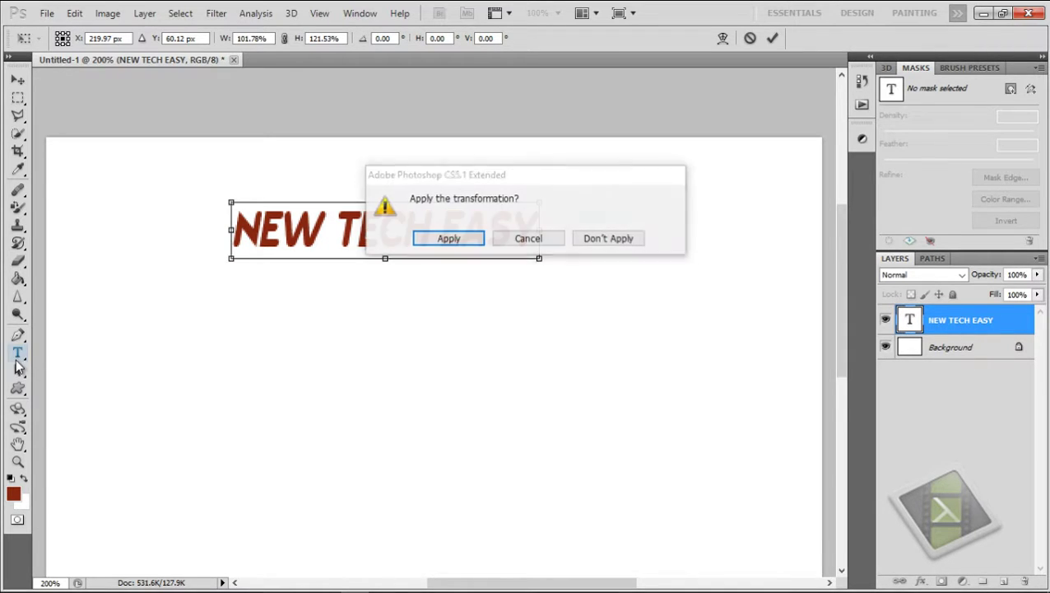
pyautogui.click(628, 238)
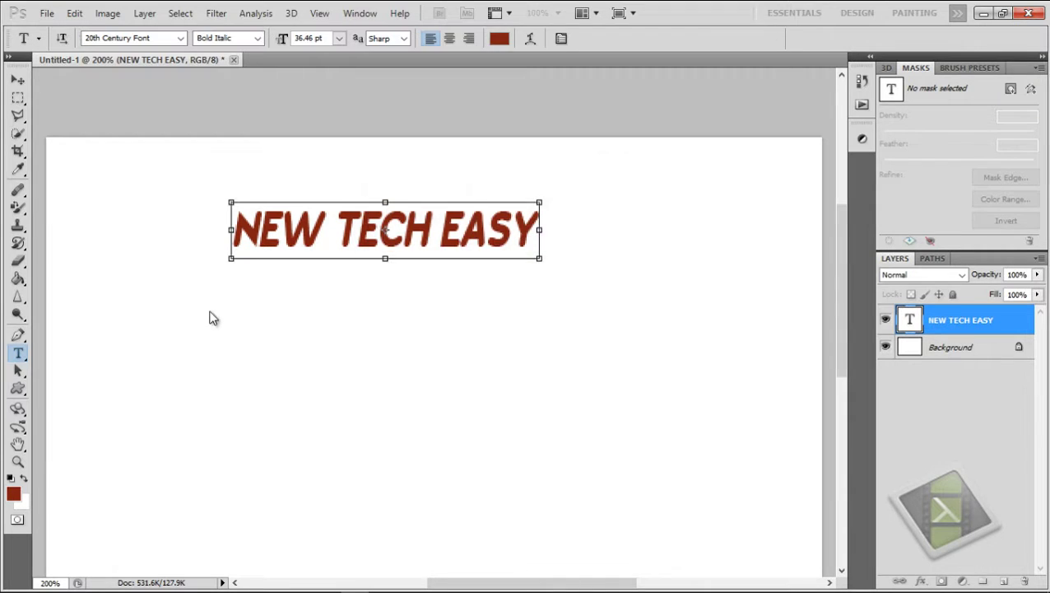
pyautogui.click(307, 250)
# Select all the heading text and set it in Castellar, postponing the antivirus prompt
pyautogui.hotkey('ctrl', 'a')
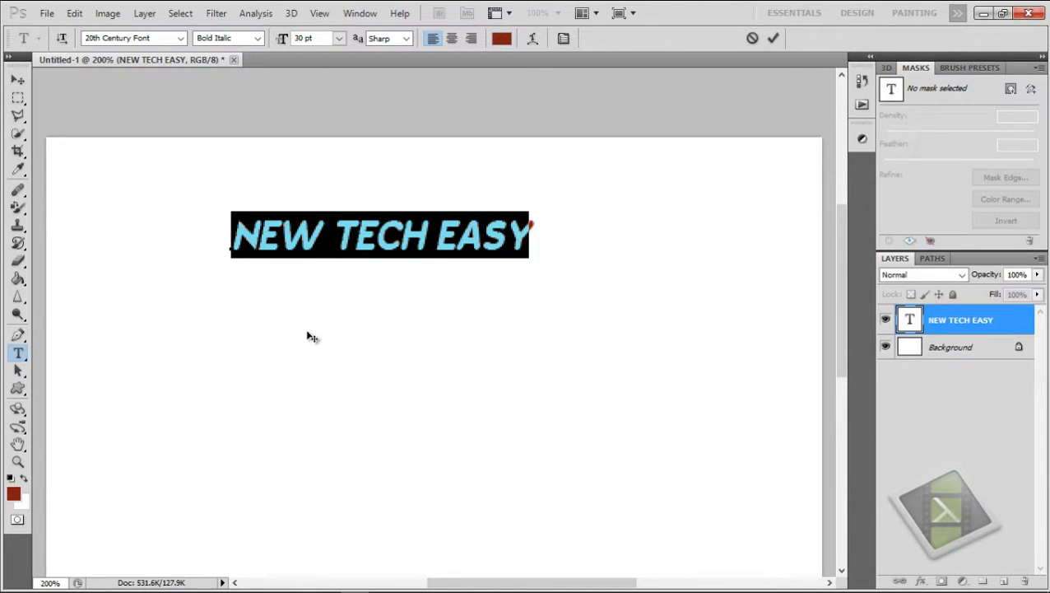
pyautogui.click(180, 38)
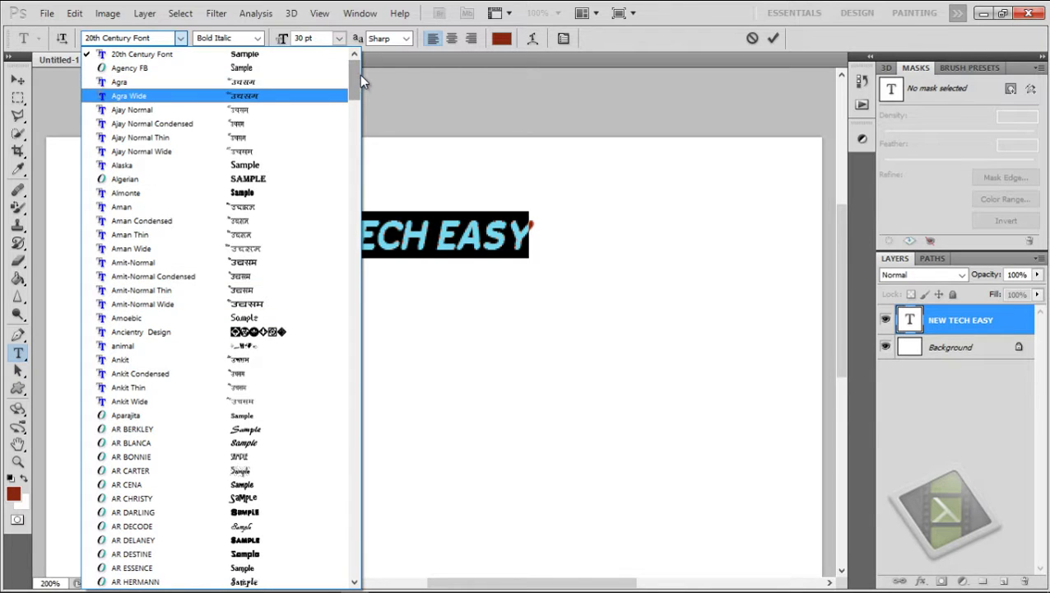
pyautogui.moveTo(360, 75); pyautogui.dragTo(353, 531)
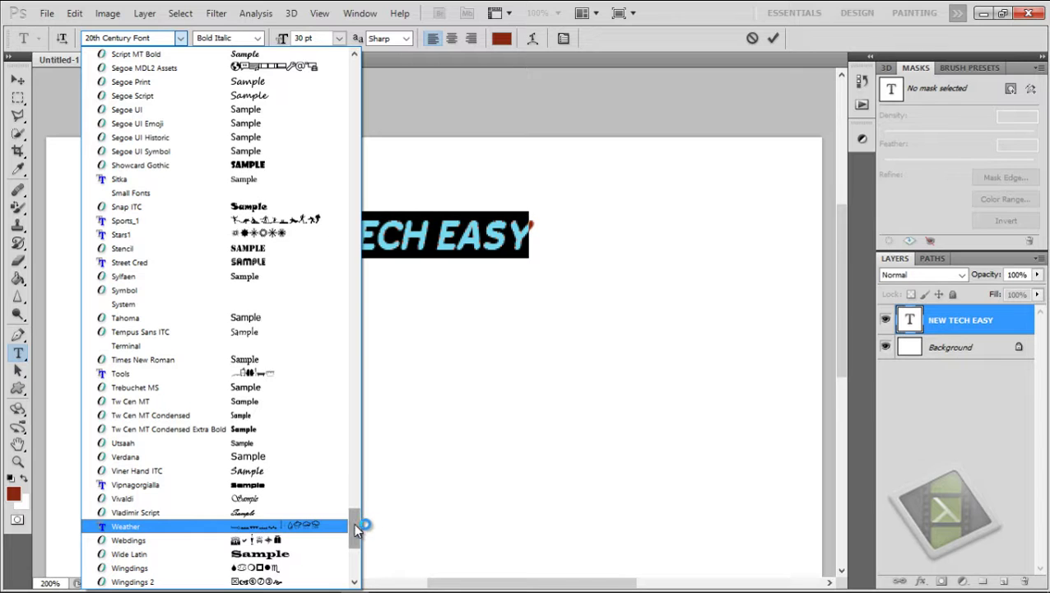
pyautogui.moveTo(353, 531)
pyautogui.mouseDown()
pyautogui.moveTo(381, 124)
pyautogui.moveTo(359, 106)
pyautogui.moveTo(359, 68)
pyautogui.mouseUp()
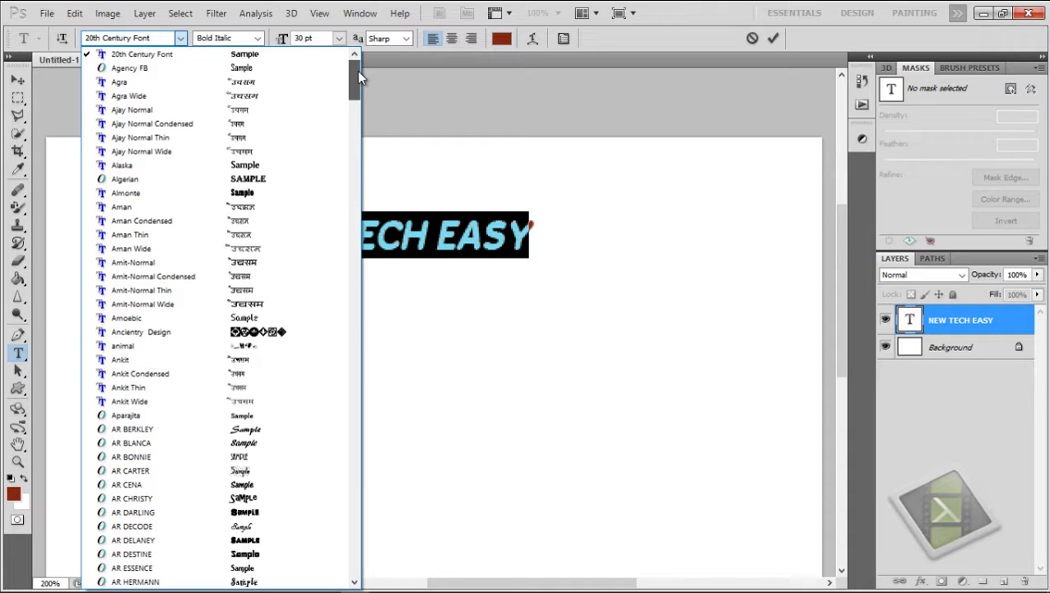
pyautogui.moveTo(358, 70)
pyautogui.mouseDown()
pyautogui.moveTo(354, 462)
pyautogui.moveTo(392, 96)
pyautogui.moveTo(413, 480)
pyautogui.moveTo(379, 534)
pyautogui.moveTo(394, 520)
pyautogui.moveTo(388, 49)
pyautogui.moveTo(371, 69)
pyautogui.moveTo(382, 385)
pyautogui.moveTo(356, 441)
pyautogui.moveTo(360, 552)
pyautogui.moveTo(375, 147)
pyautogui.moveTo(358, 159)
pyautogui.mouseUp()
pyautogui.click(276, 290)
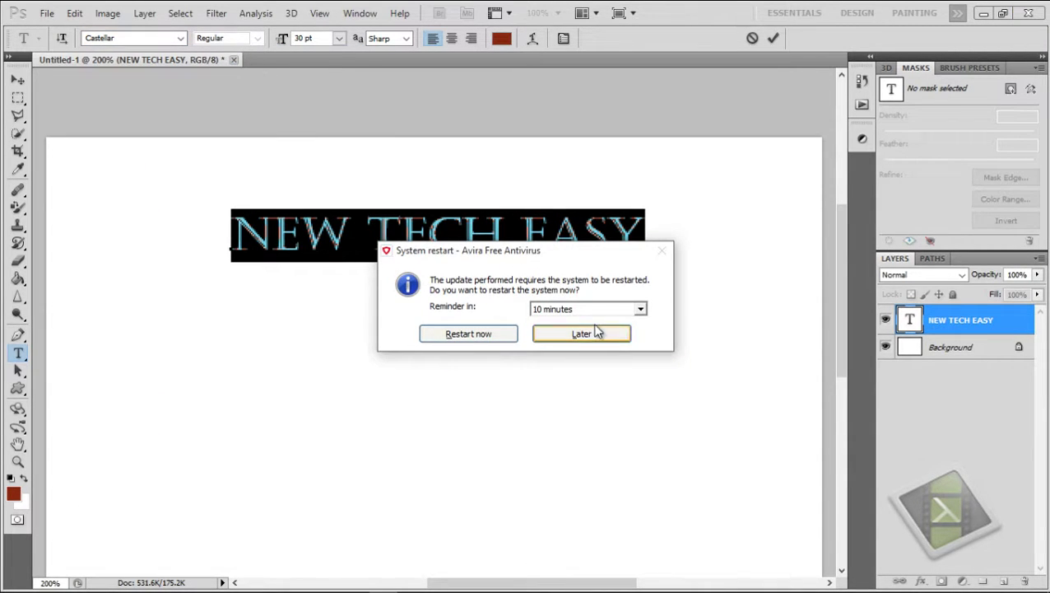
pyautogui.click(581, 342)
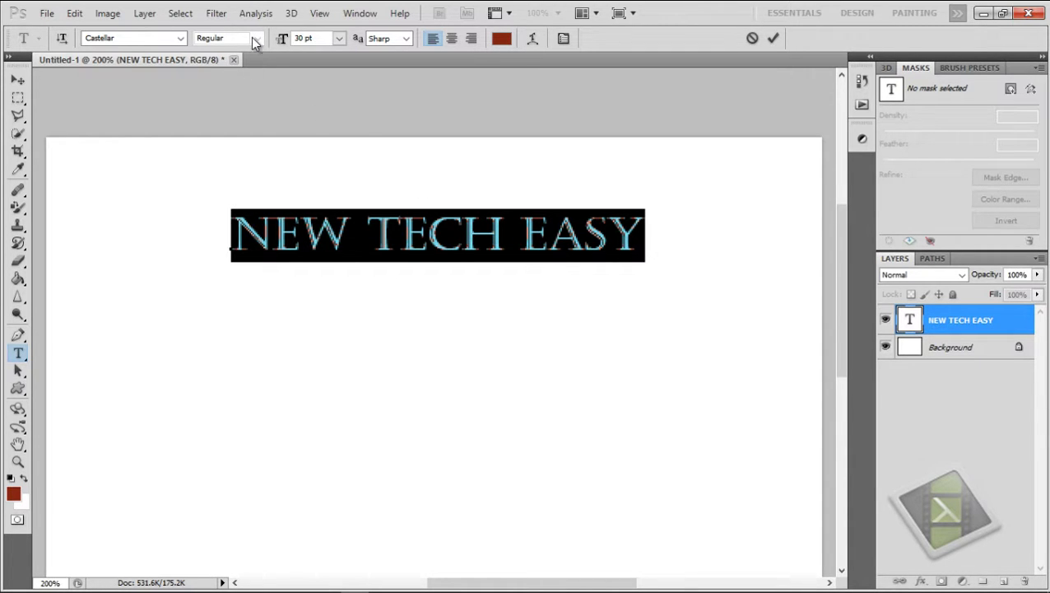
# Reselect NEW TECH EASY, keep Castellar, and try vertical orientation before returning to horizontal
pyautogui.click(235, 234)
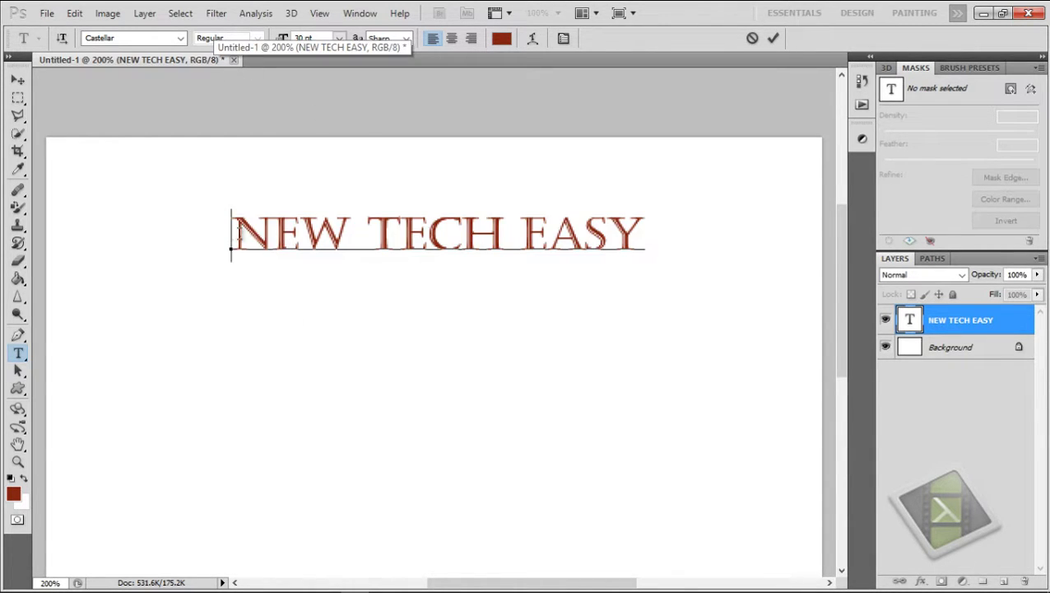
pyautogui.moveTo(235, 235); pyautogui.dragTo(774, 251)
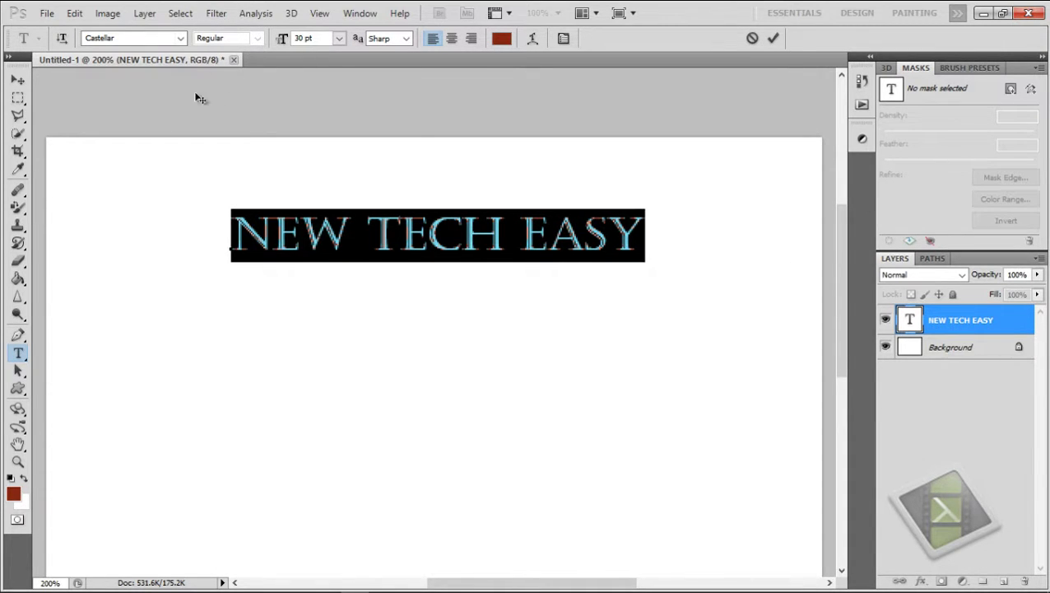
pyautogui.click(178, 39)
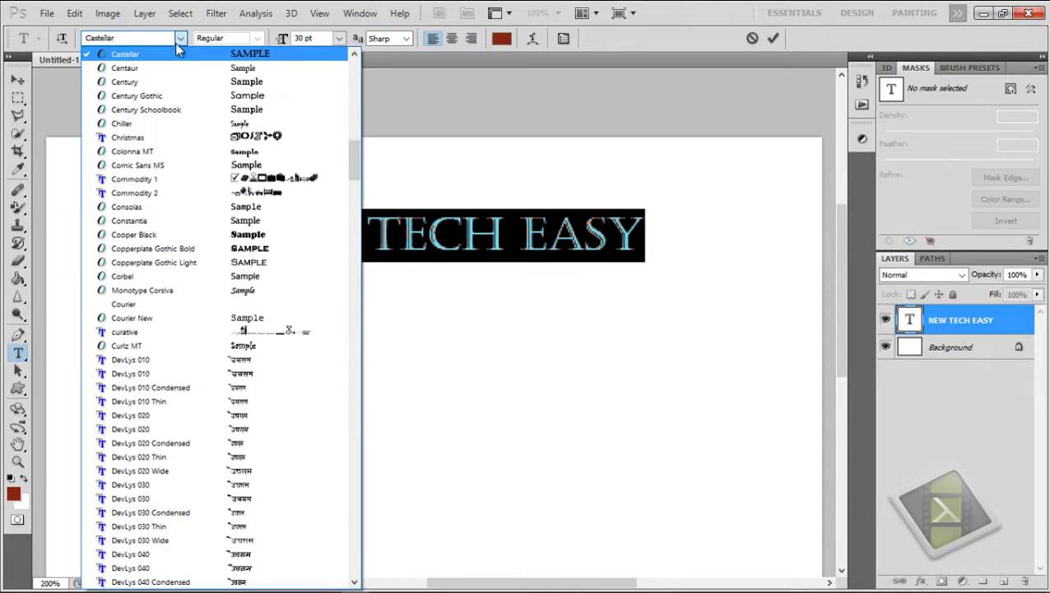
pyautogui.click(255, 55)
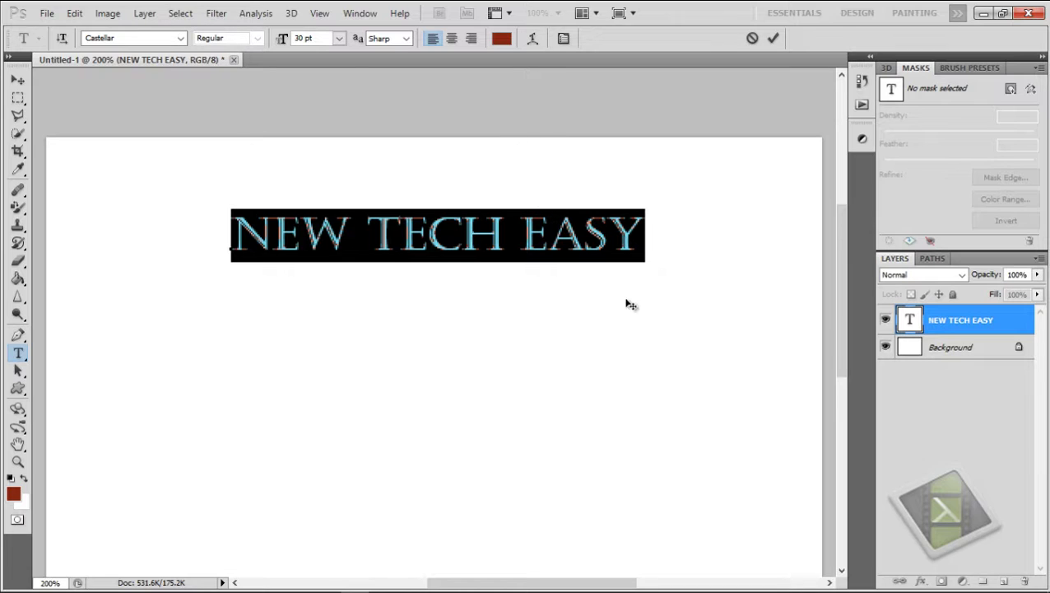
pyautogui.click(62, 42)
pyautogui.click(62, 41)
# Set the heading size to 36 pt after briefly trying 60 pt
pyautogui.click(338, 38)
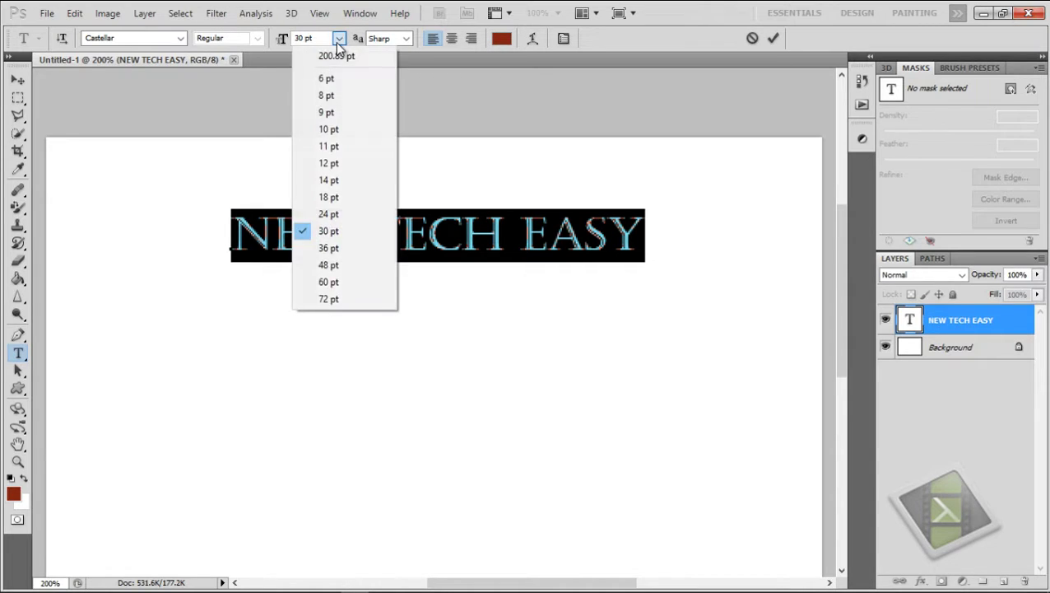
pyautogui.click(345, 283)
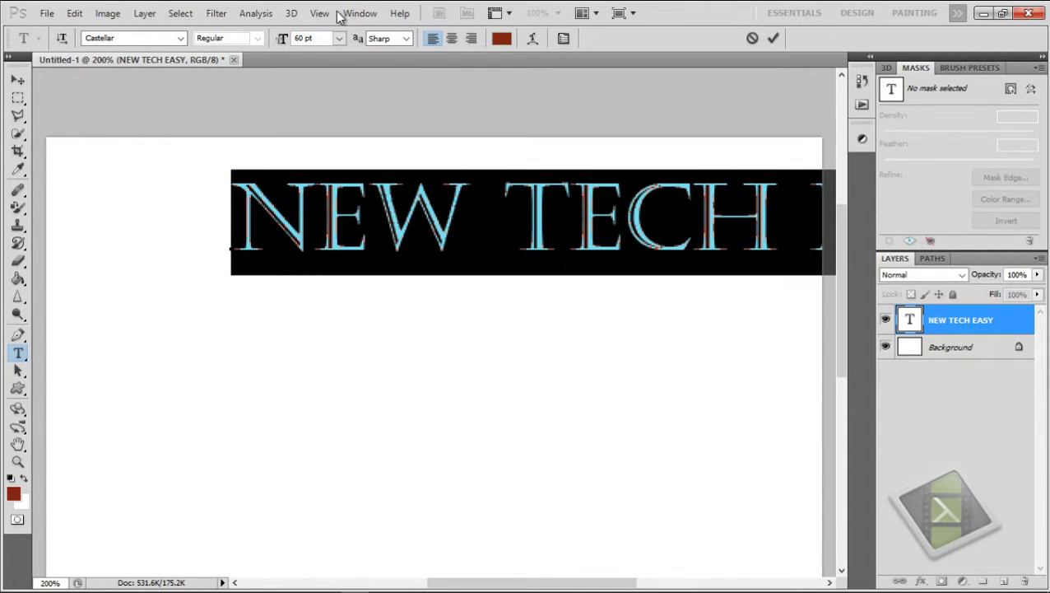
pyautogui.click(338, 39)
pyautogui.click(328, 247)
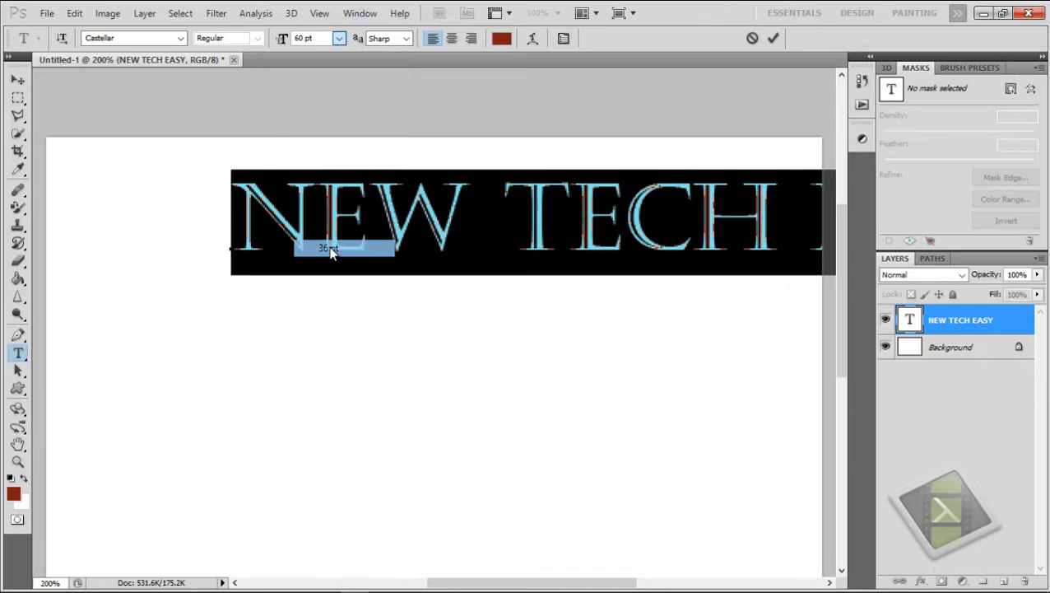
# Set anti-aliasing to None after trying Smooth and Crisp
pyautogui.click(406, 39)
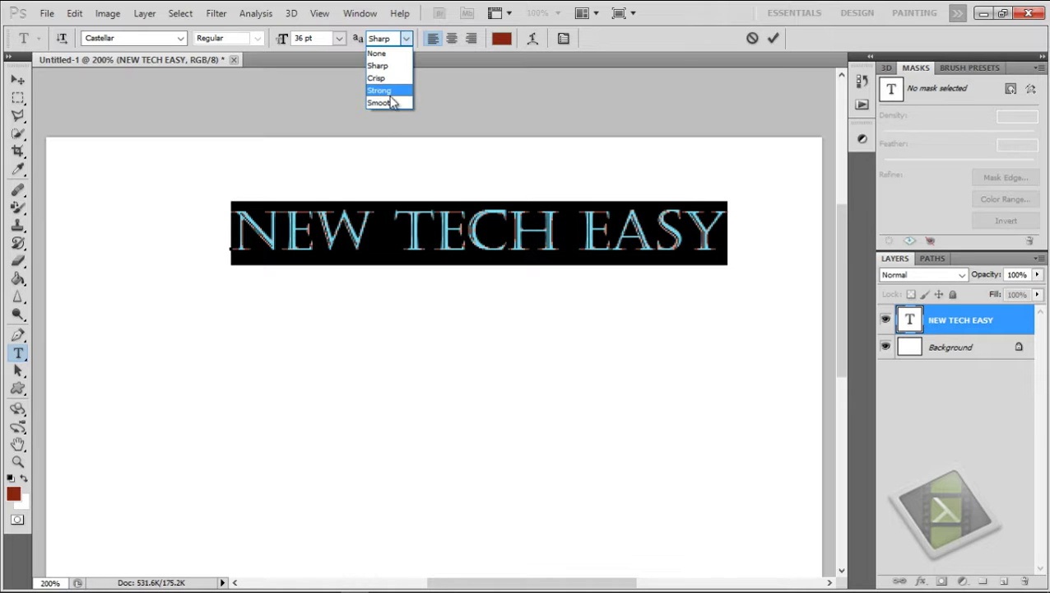
pyautogui.click(385, 102)
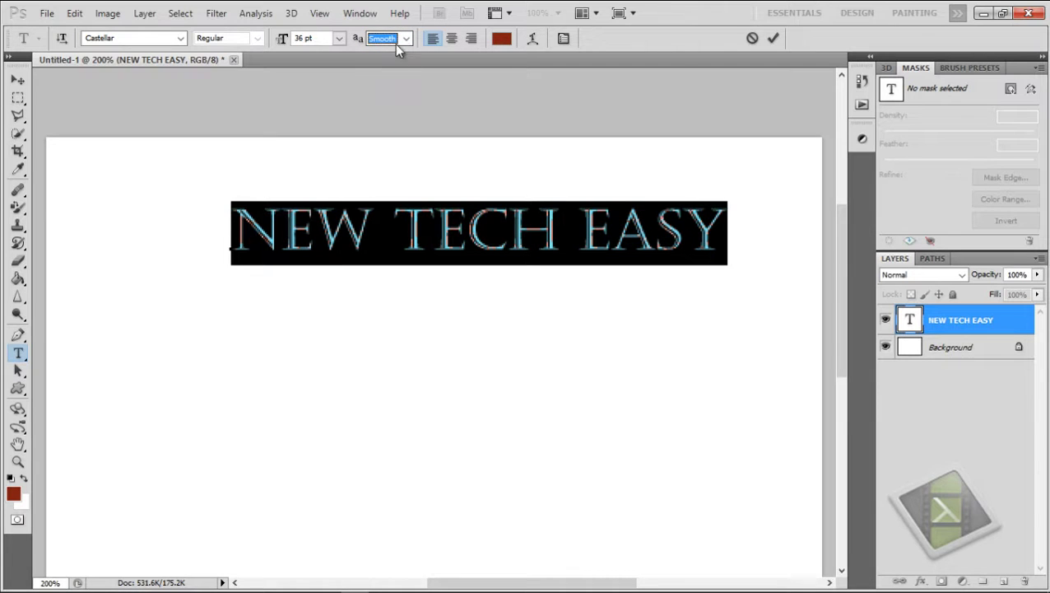
pyautogui.click(405, 39)
pyautogui.click(407, 77)
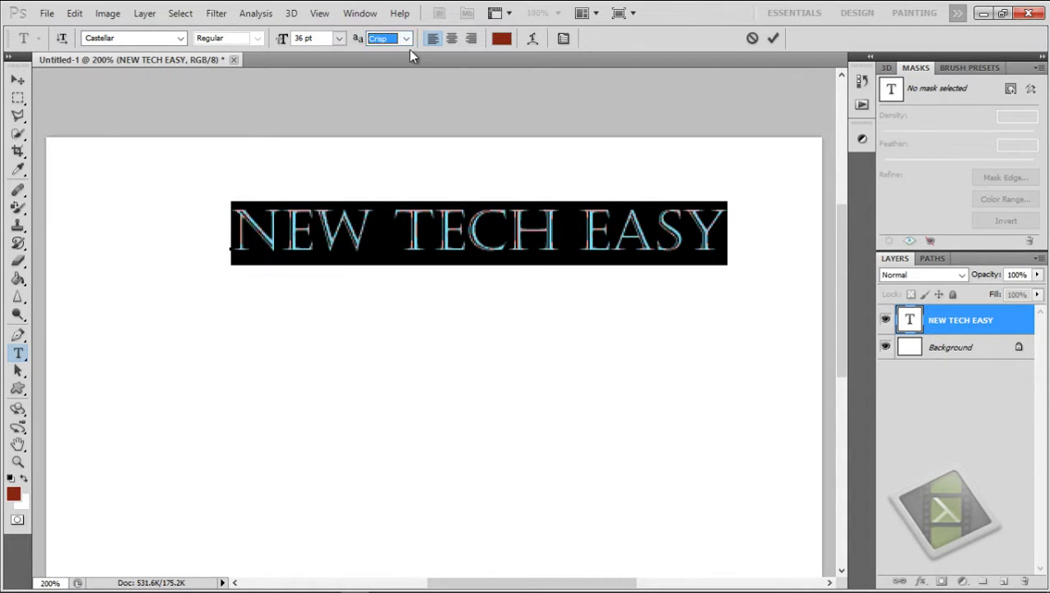
pyautogui.click(408, 38)
pyautogui.click(401, 53)
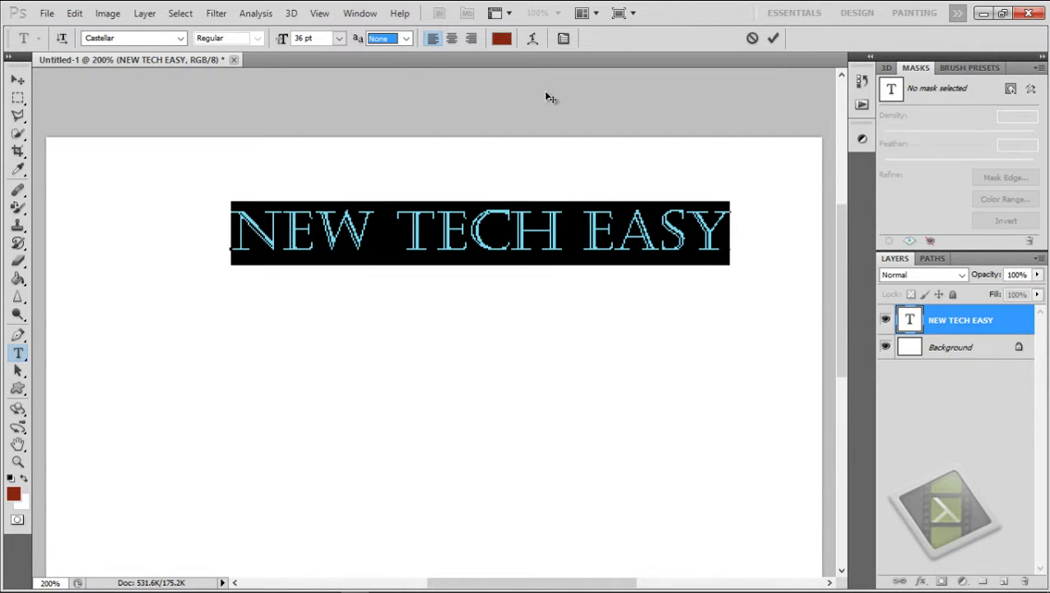
# Try right and centre alignment on the heading, settling on Left Align
pyautogui.click(433, 41)
pyautogui.click(470, 39)
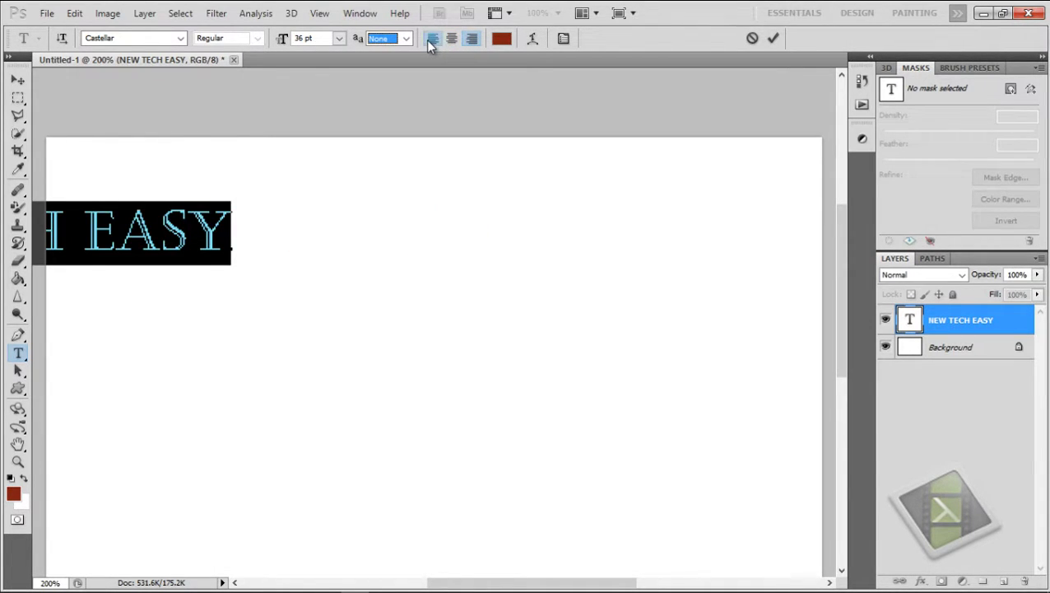
pyautogui.click(430, 40)
pyautogui.click(450, 40)
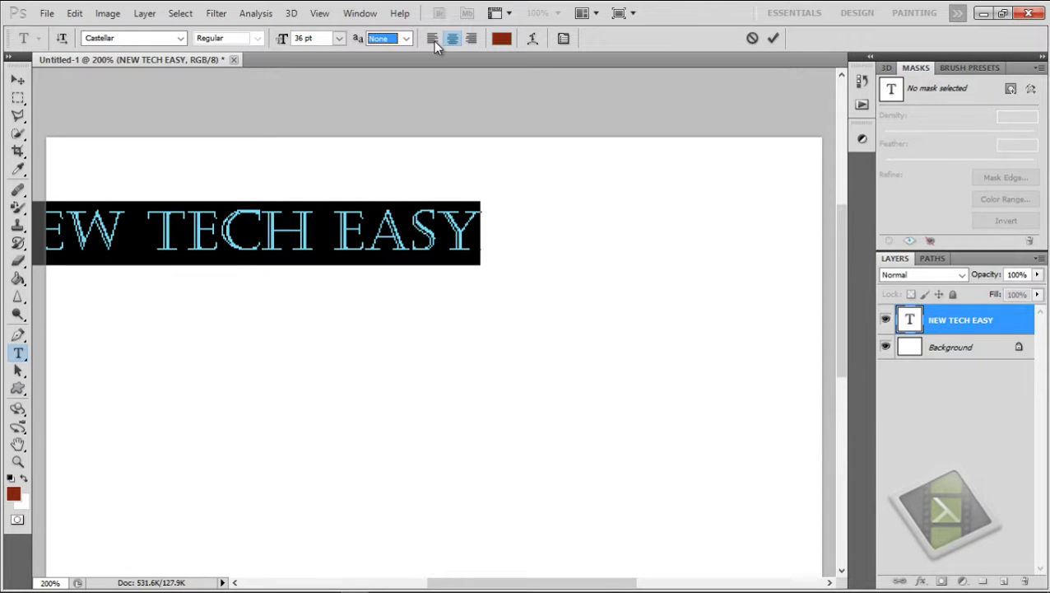
pyautogui.click(429, 41)
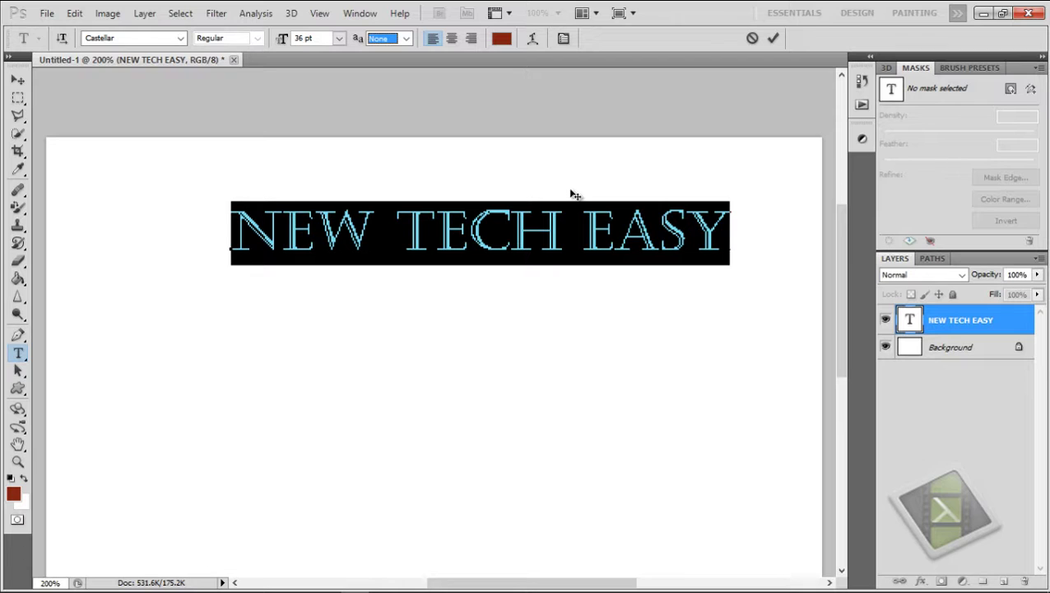
# With the Horizontal Type Tool, add an empty line after EASY
pyautogui.rightClick(17, 354)
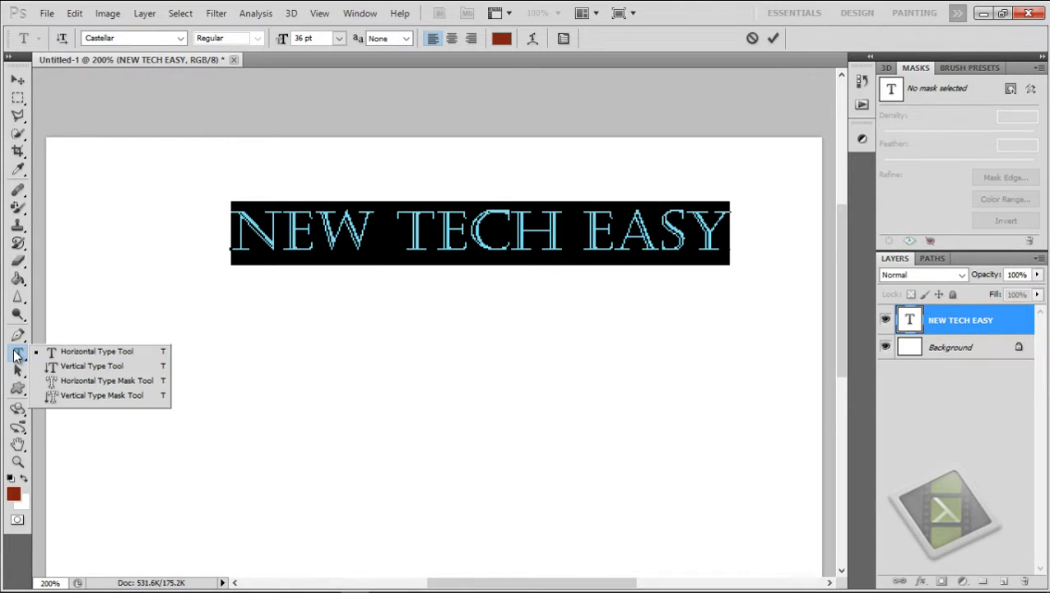
pyautogui.click(70, 352)
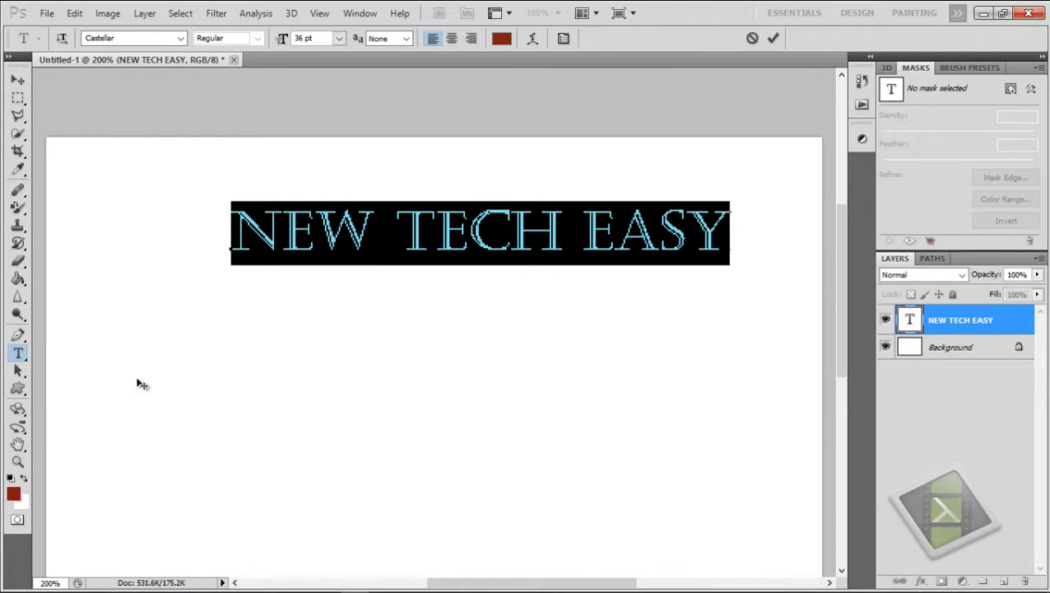
pyautogui.click(364, 232)
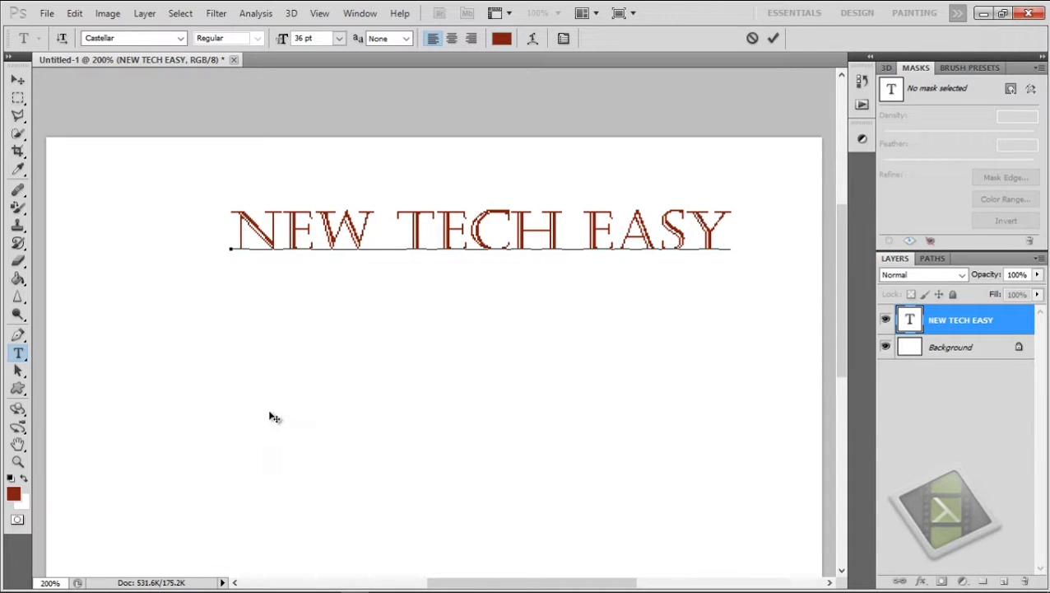
pyautogui.click(737, 249)
pyautogui.press('Return')
# Add a new layer above Background, keep the name Layer 1, and start text below the heading
pyautogui.click(945, 348)
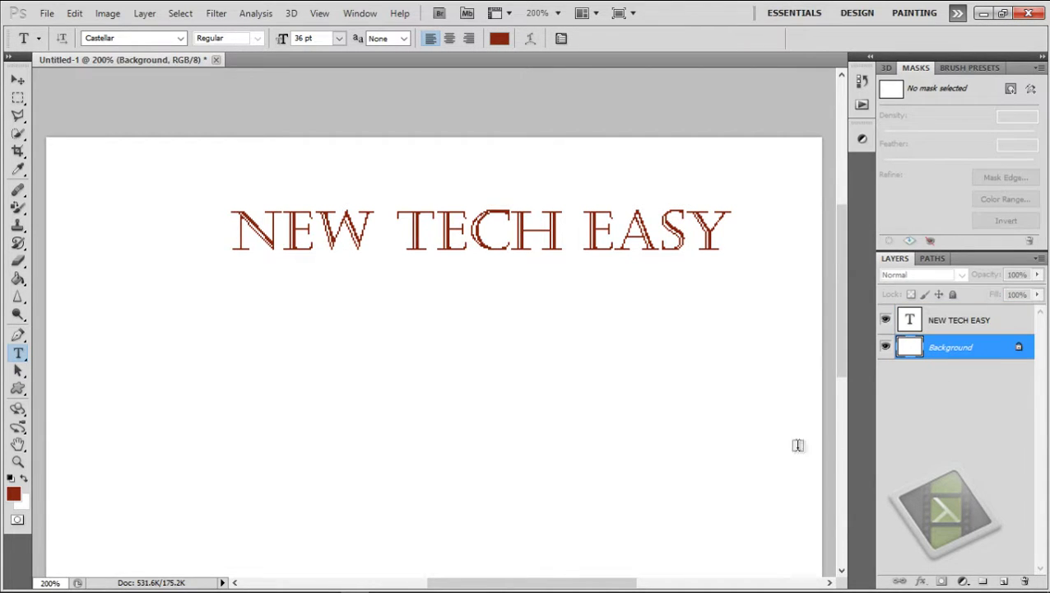
pyautogui.click(1003, 581)
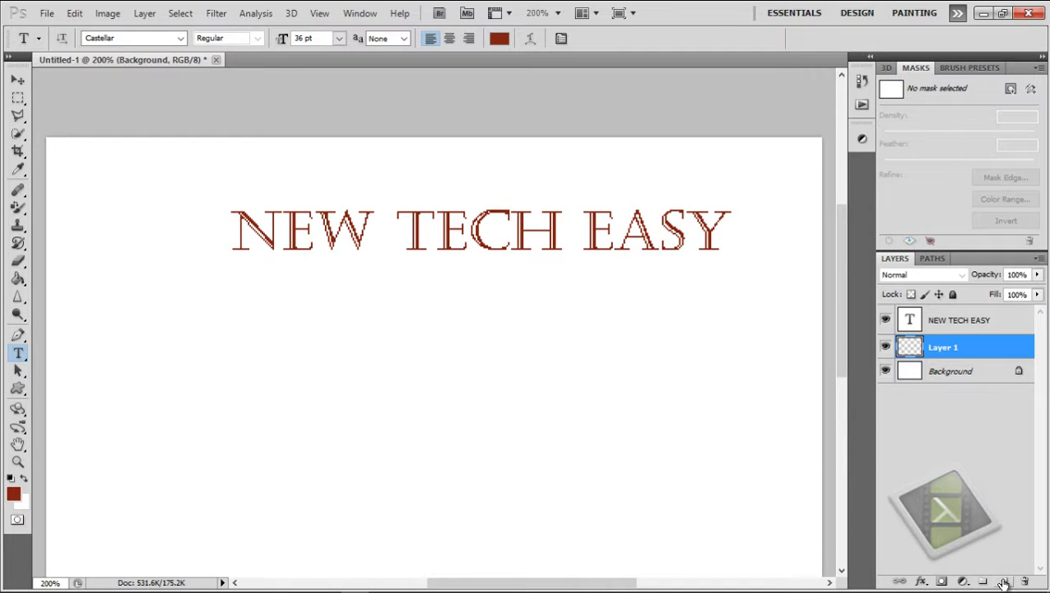
pyautogui.doubleClick(938, 347)
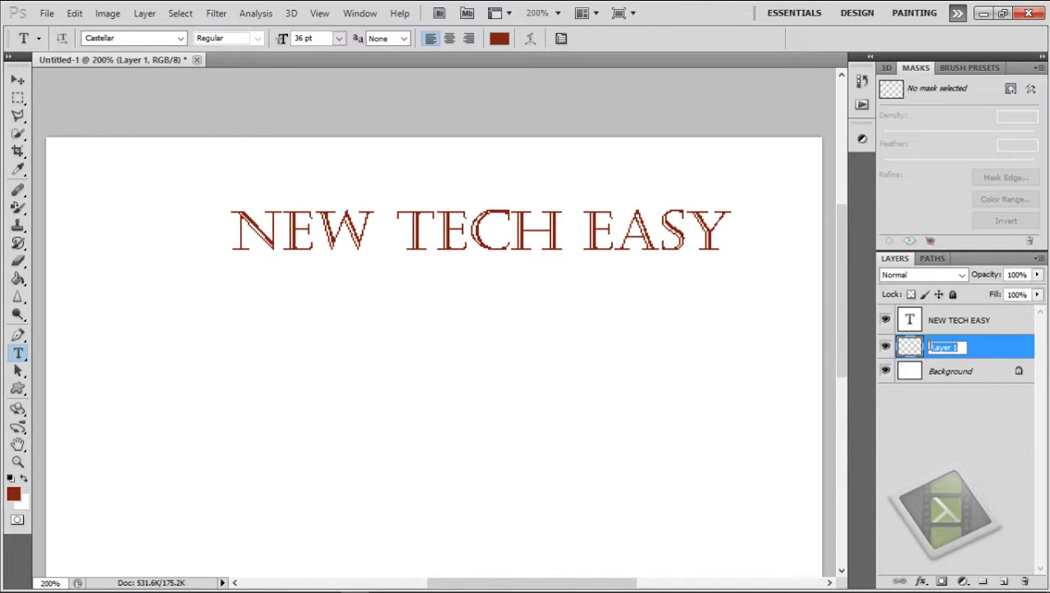
pyautogui.press('Return')
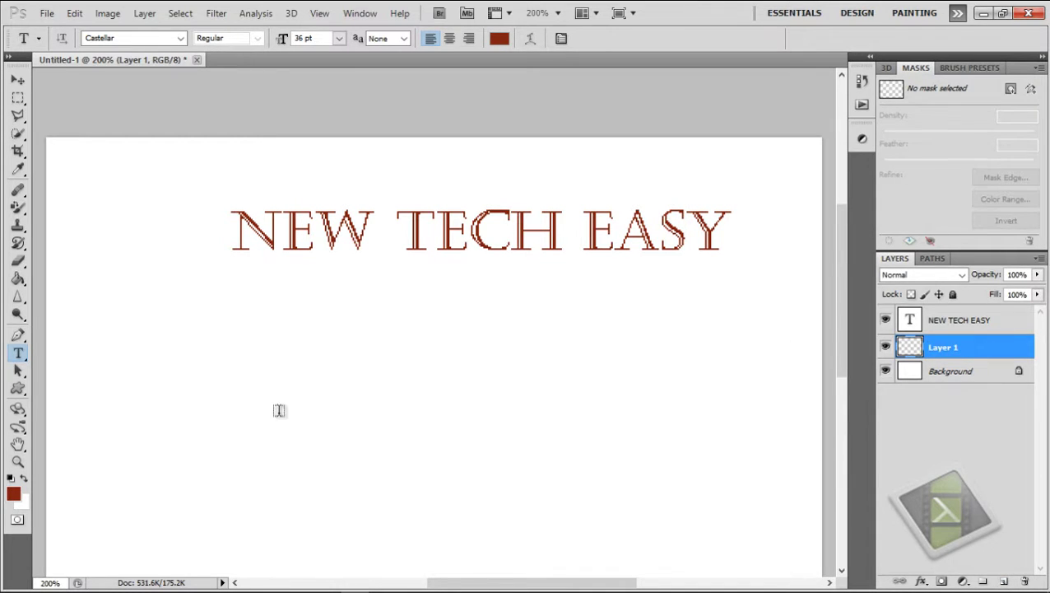
pyautogui.click(154, 414)
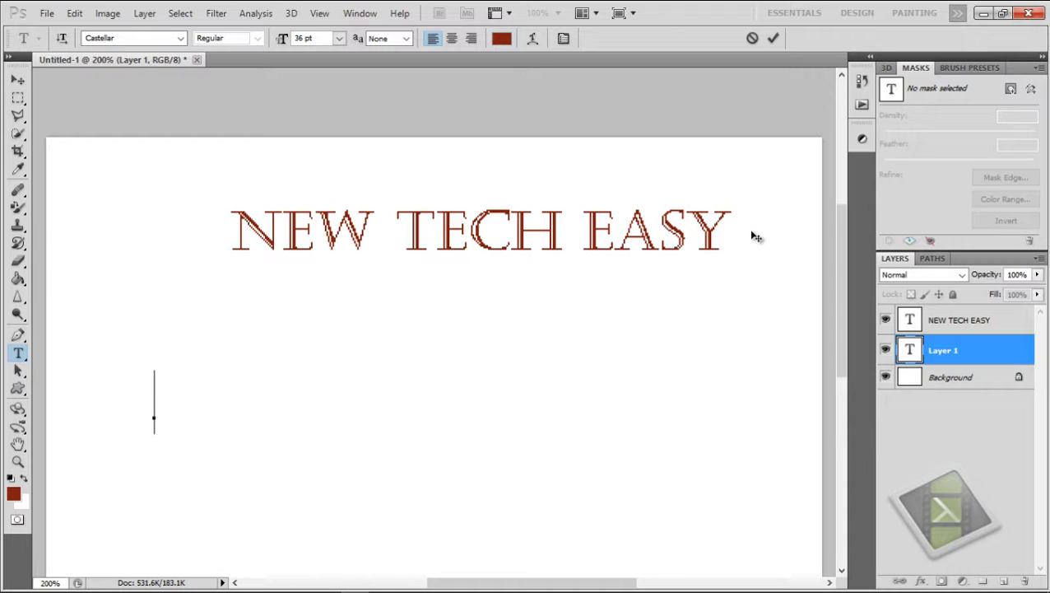
# Type the lines AAP KAB AAL, DFHJGJGK and GFJHKHKHV, then select all the block's text
pyautogui.write('AAP ')
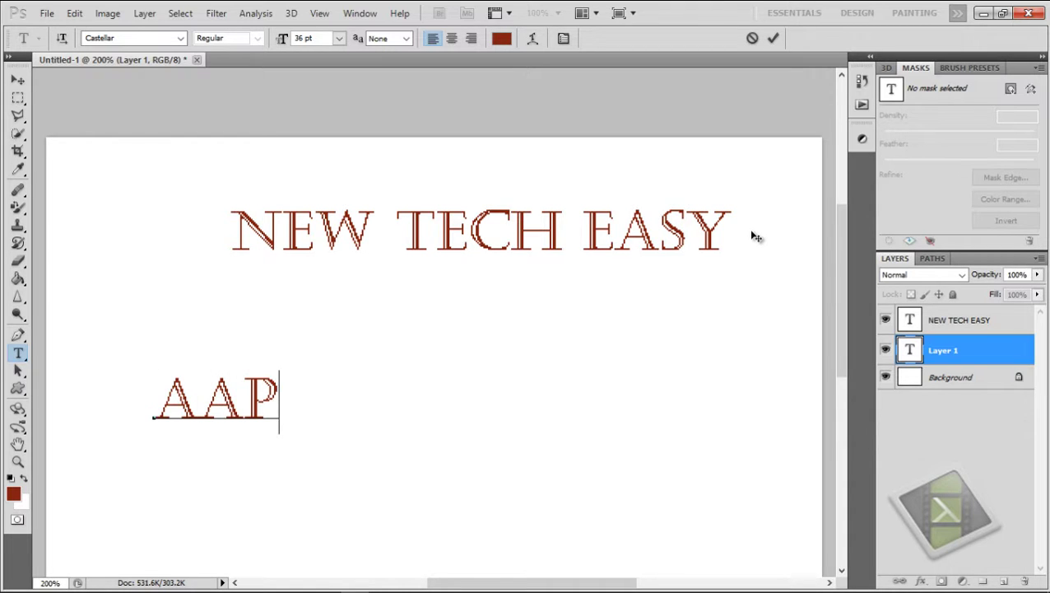
pyautogui.write('KAB')
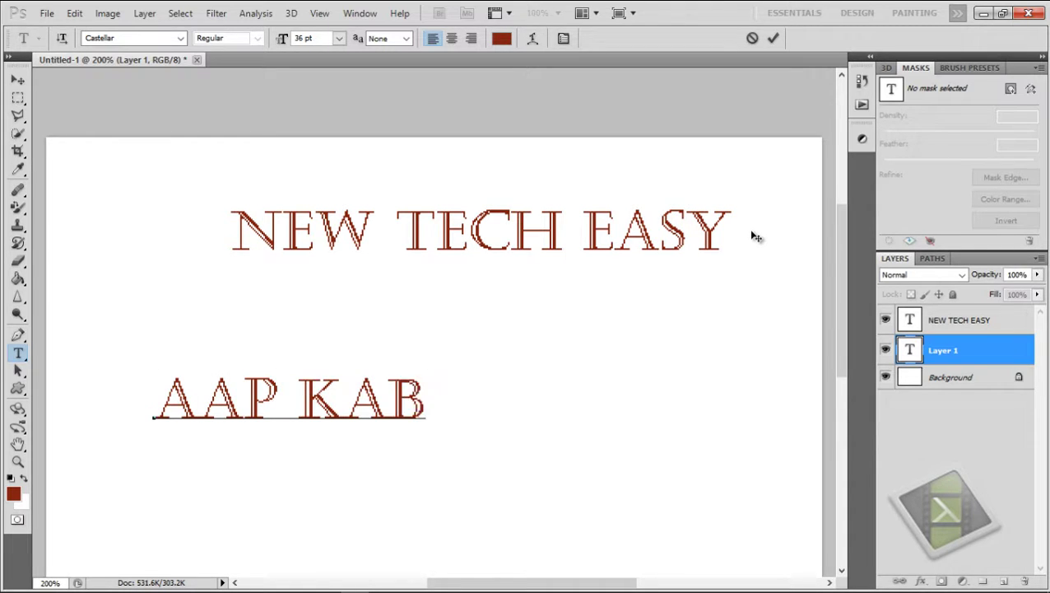
pyautogui.write(' AAL')
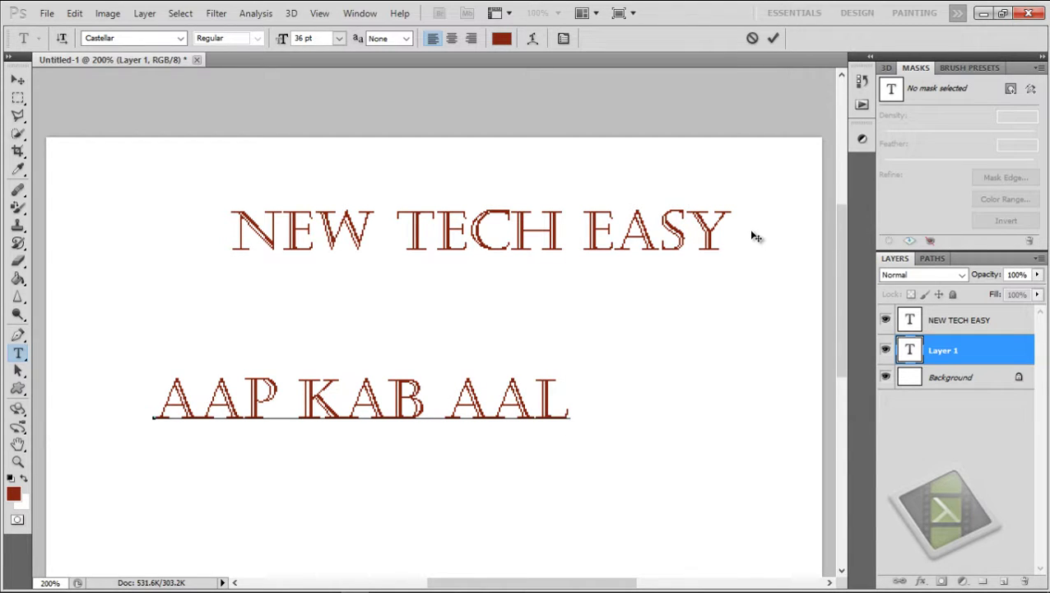
pyautogui.press('Return')
pyautogui.write('DFHJGJGK')
pyautogui.press('Return')
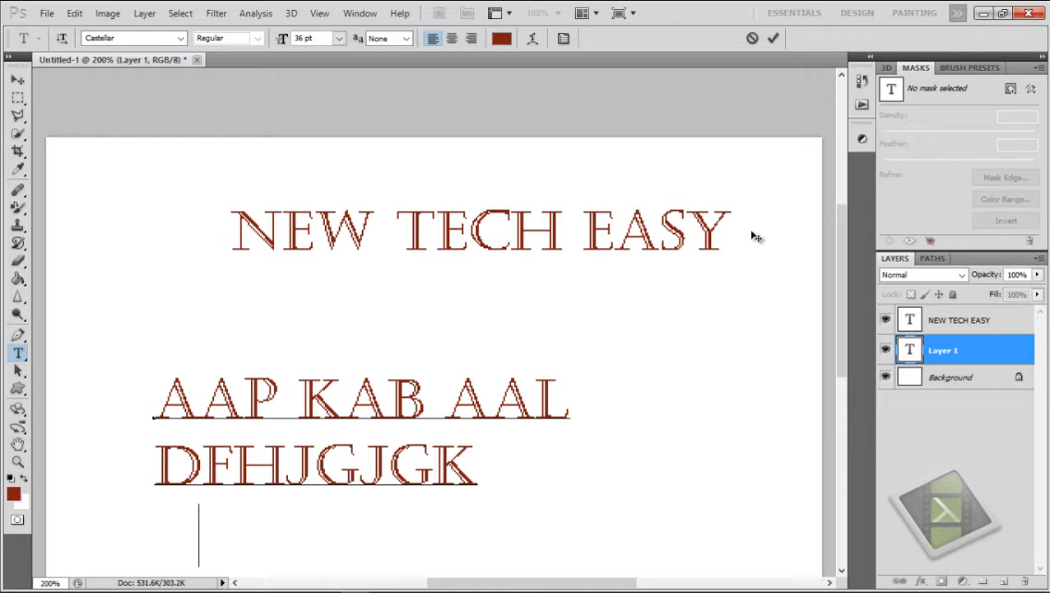
pyautogui.write('GFJHKHKHV')
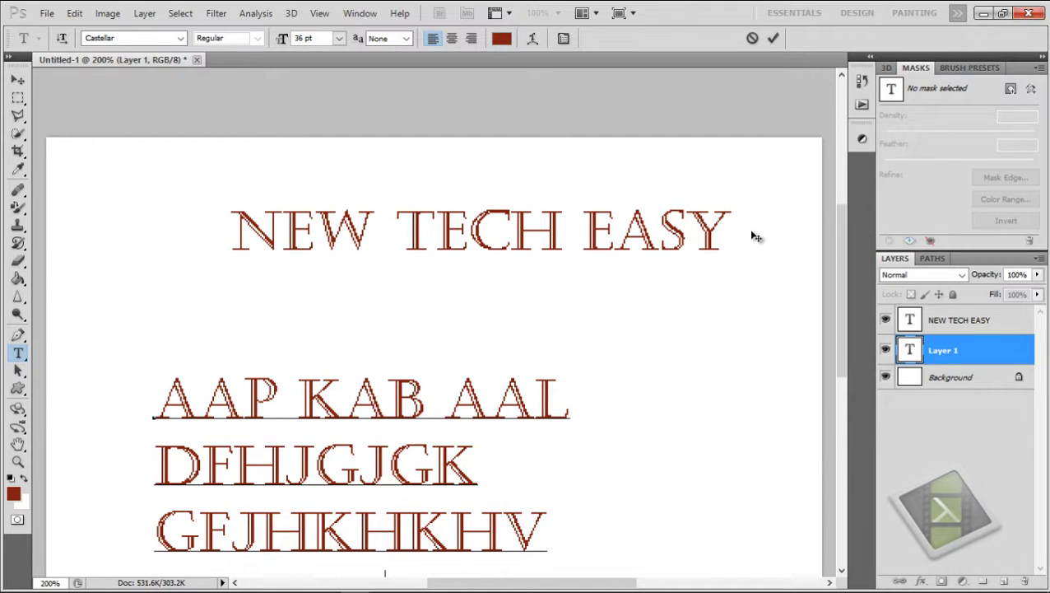
pyautogui.hotkey('ctrl', 'a')
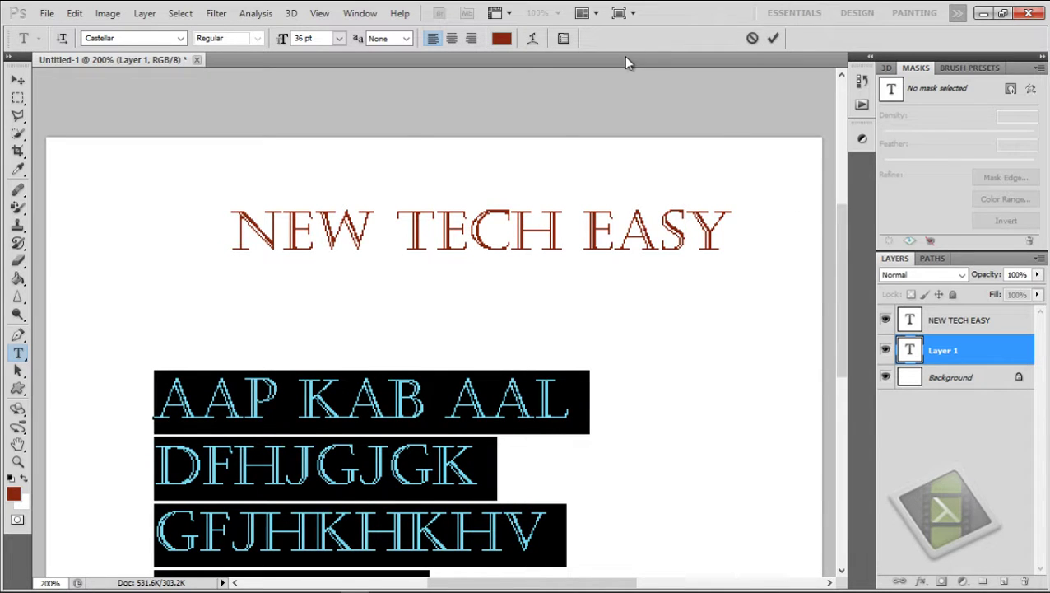
# Set the selected text block to 24 pt
pyautogui.click(339, 39)
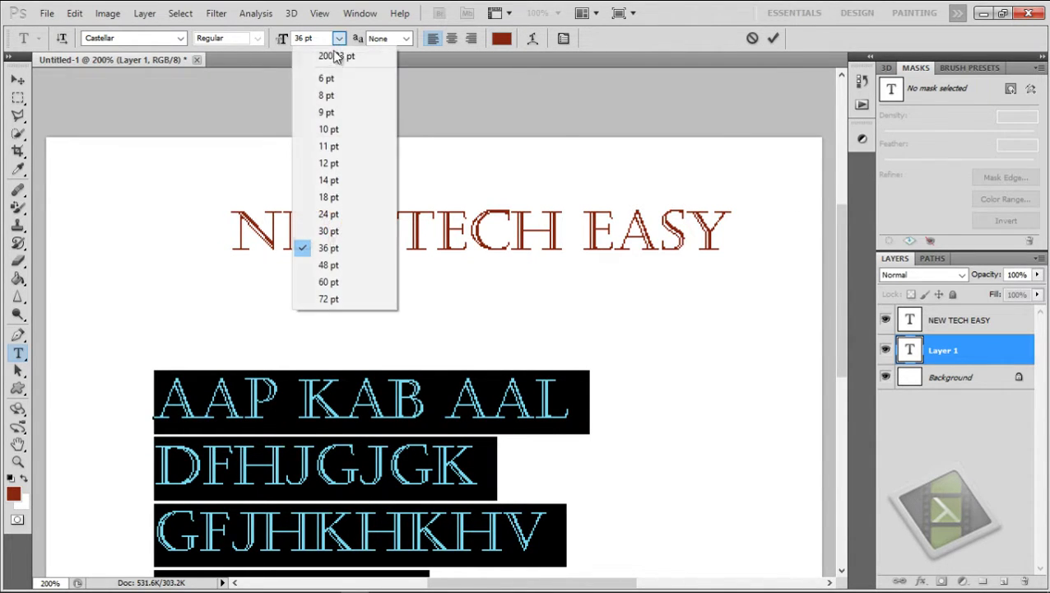
pyautogui.click(329, 214)
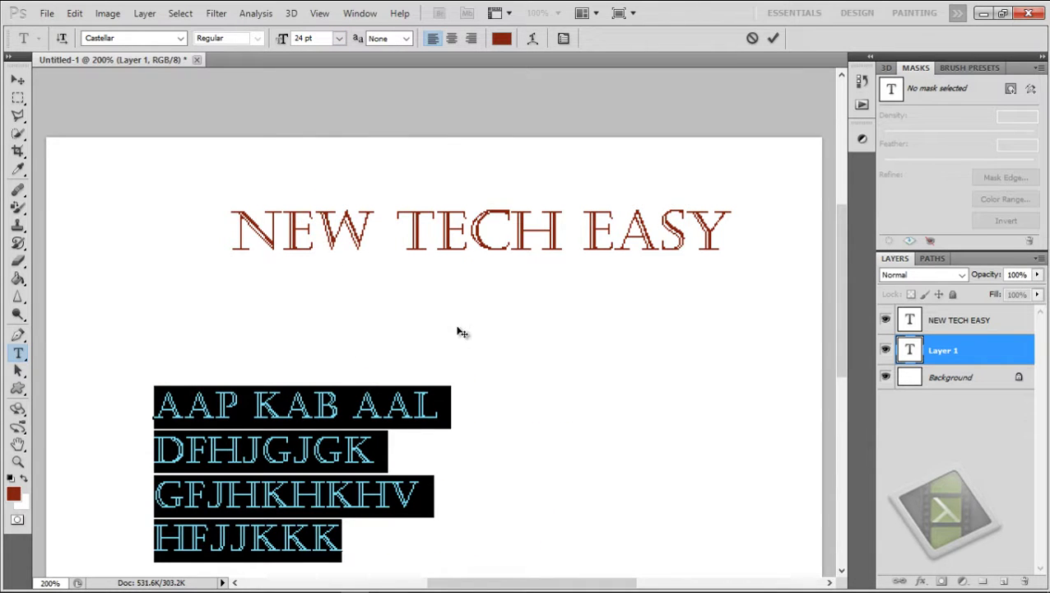
pyautogui.scroll(-2, 846, 340)
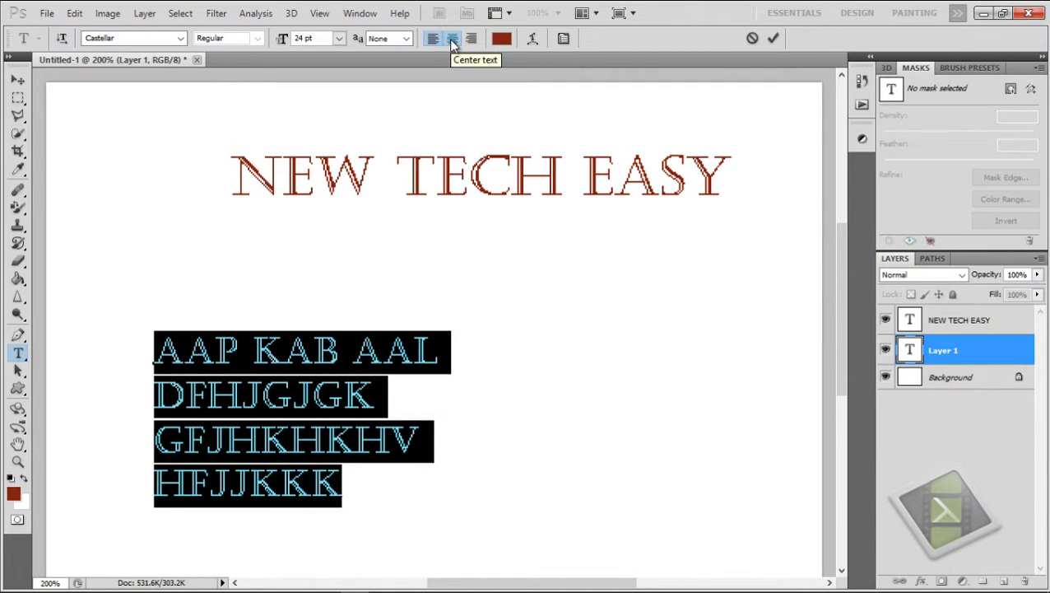
# Try centre and right alignment on the block, then return it to left alignment
pyautogui.click(452, 44)
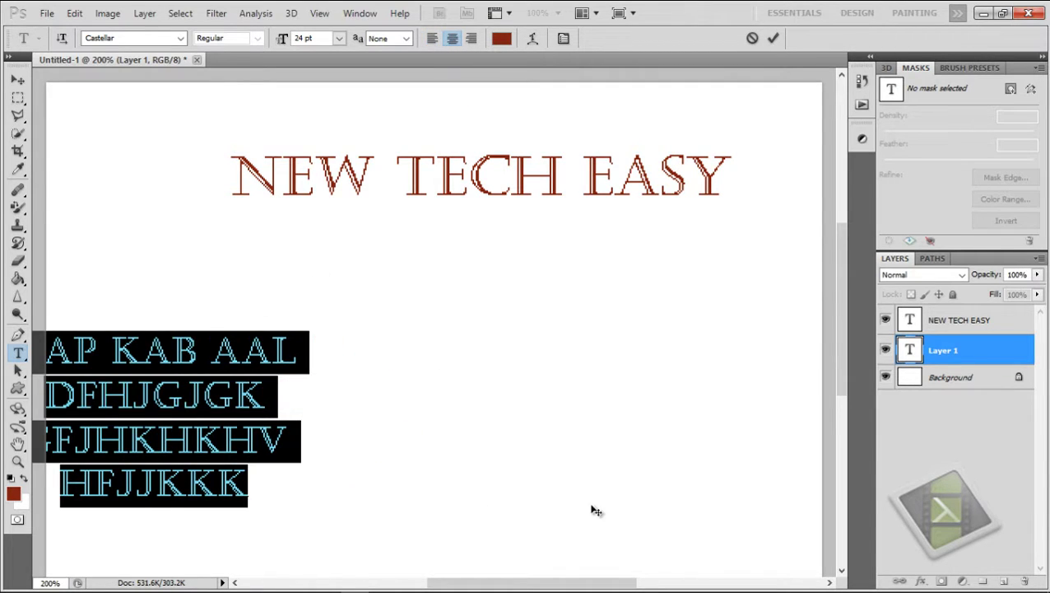
pyautogui.moveTo(550, 589); pyautogui.dragTo(478, 589)
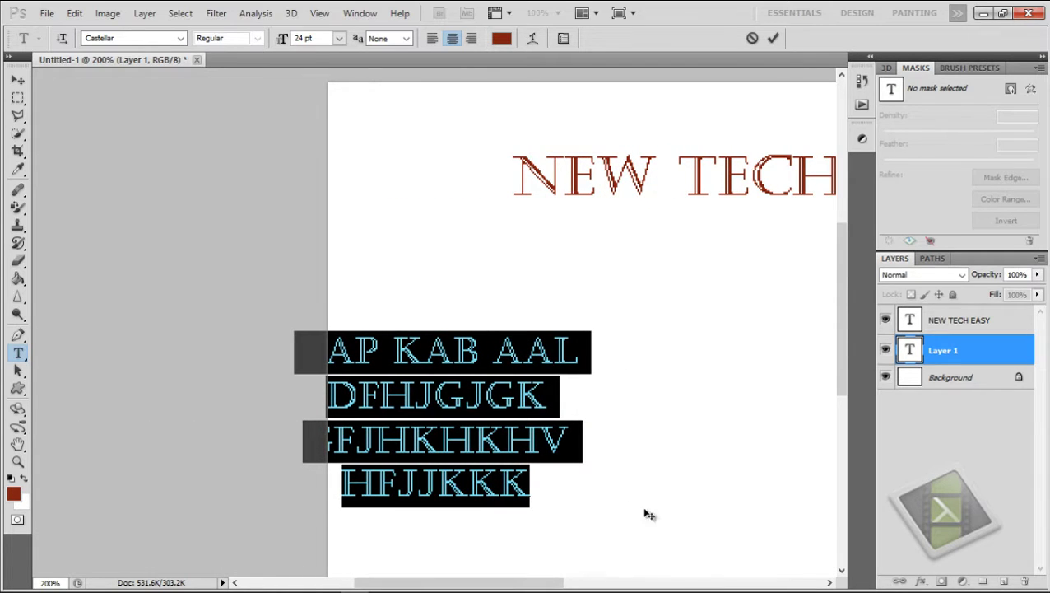
pyautogui.click(472, 38)
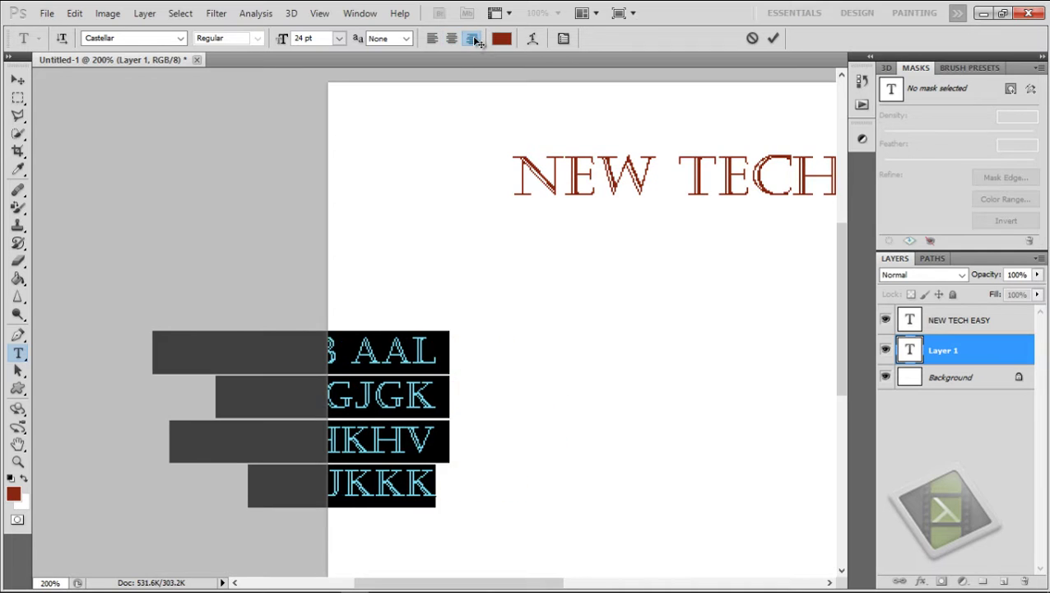
pyautogui.click(432, 39)
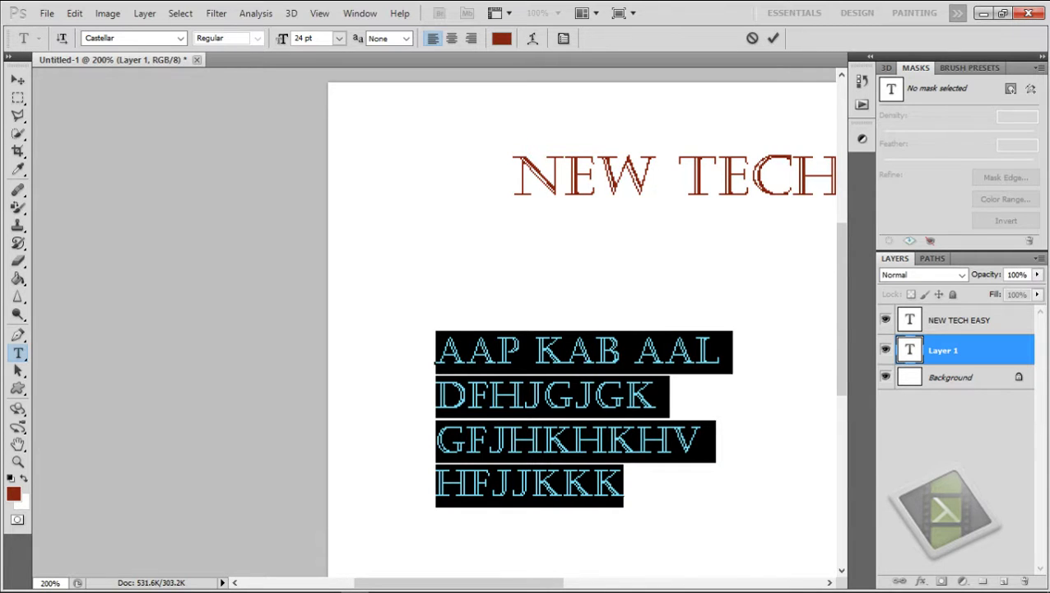
# Commit the body text, highlight the NEW TECH EASY heading and open its text colour picker
pyautogui.click(960, 319)
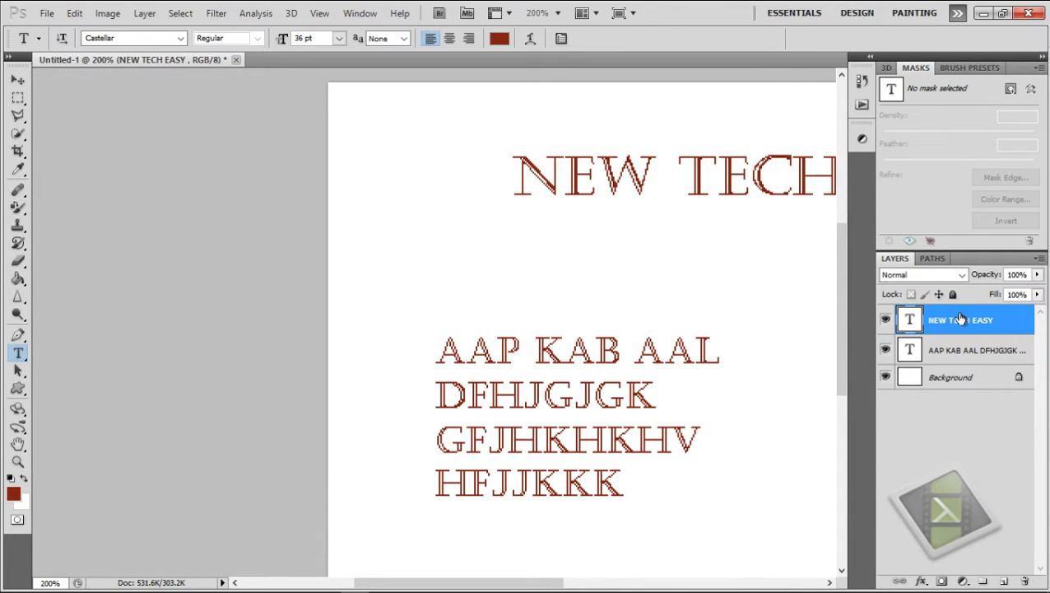
pyautogui.hotkey('ctrl', '-')
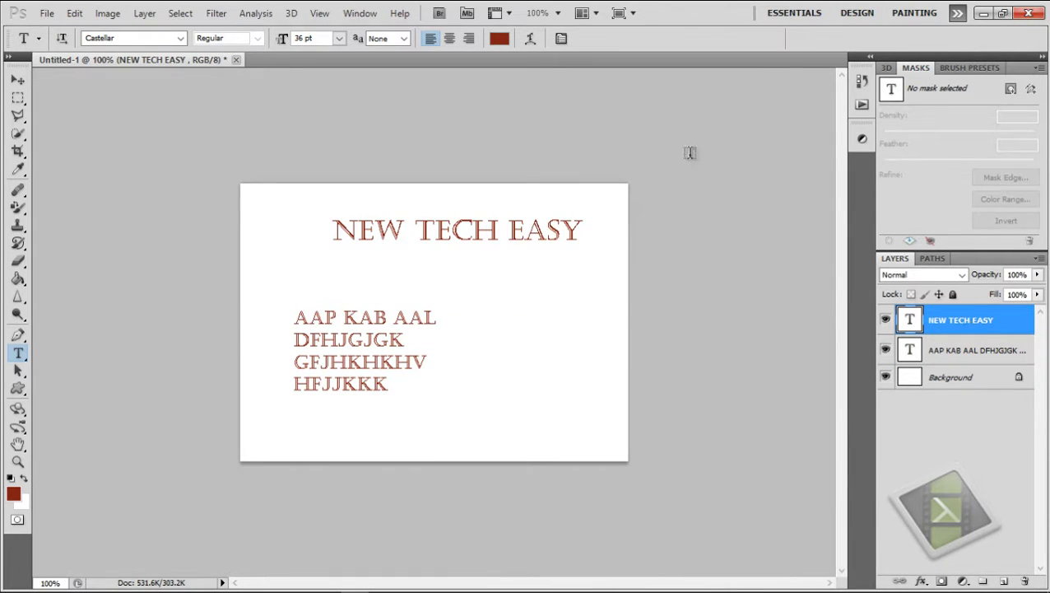
pyautogui.click(539, 229)
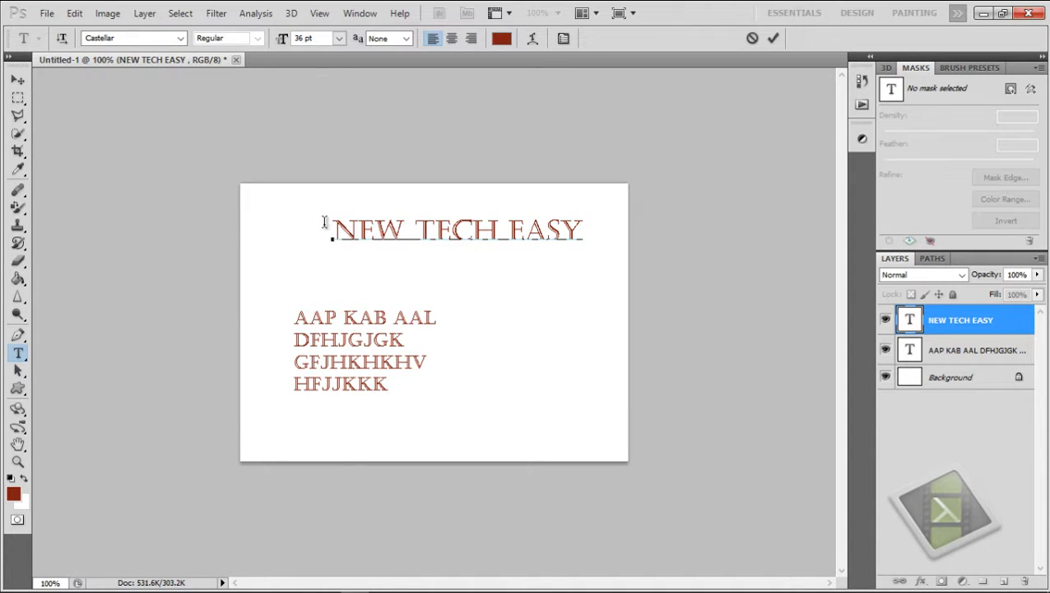
pyautogui.moveTo(328, 229); pyautogui.dragTo(359, 230)
pyautogui.moveTo(445, 233); pyautogui.dragTo(624, 223)
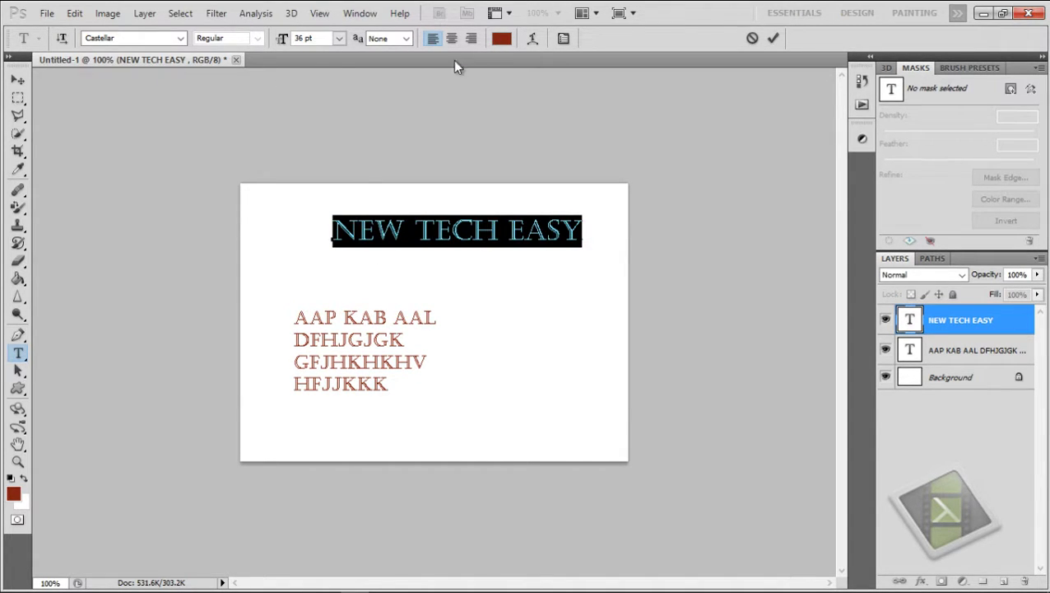
pyautogui.click(501, 39)
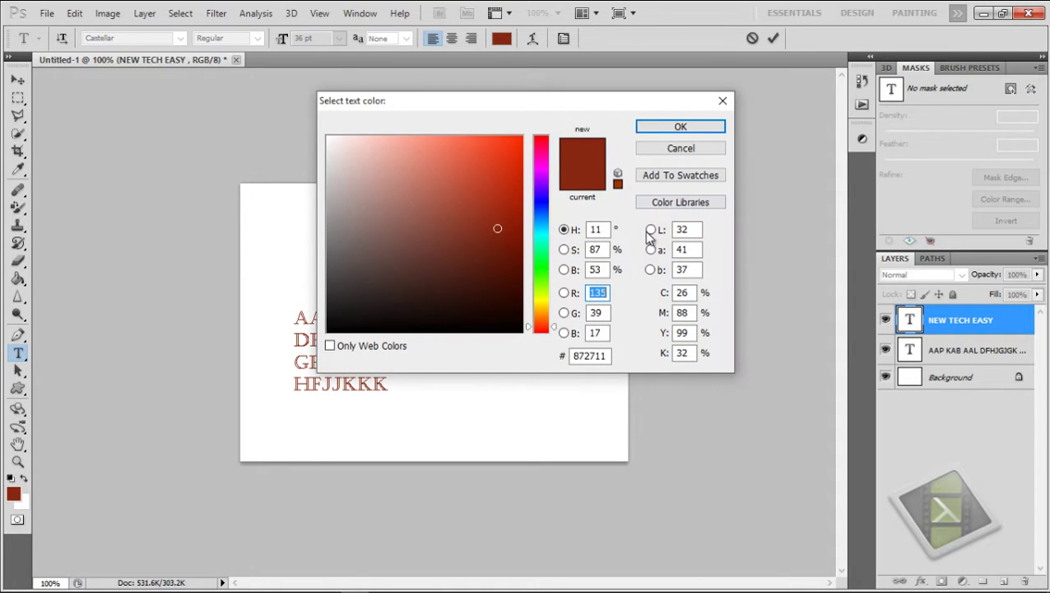
# Recolour the heading from dark red to bright blue, then reselect the heading text
pyautogui.click(540, 199)
pyautogui.click(512, 142)
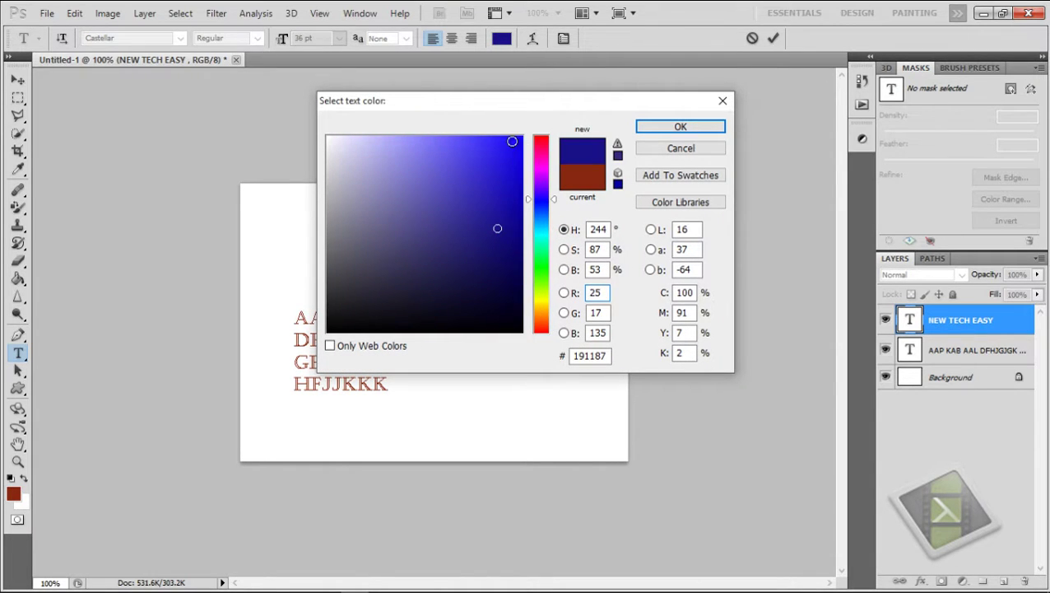
pyautogui.click(681, 127)
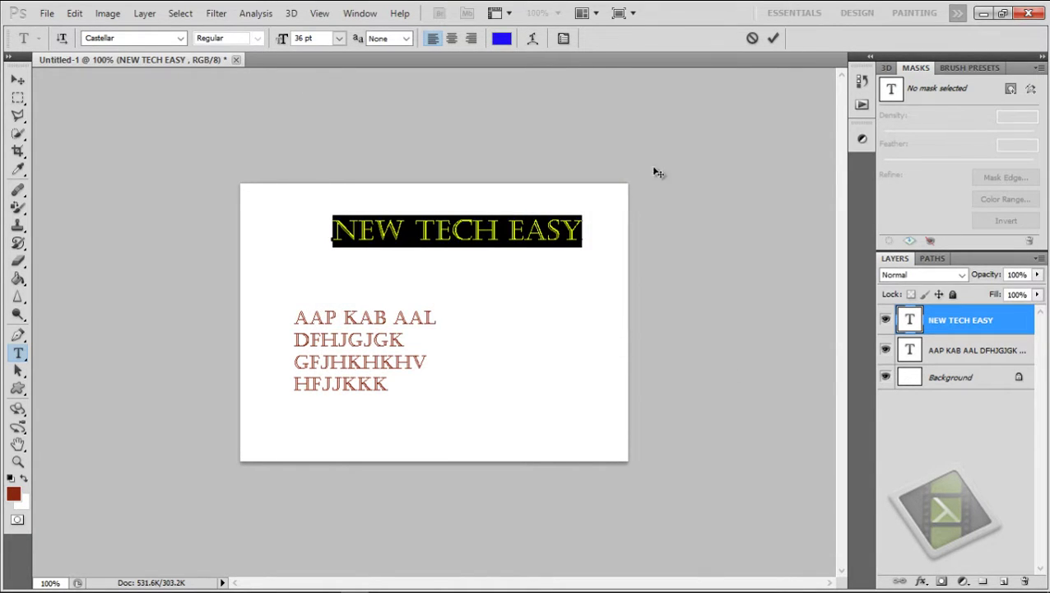
pyautogui.click(586, 238)
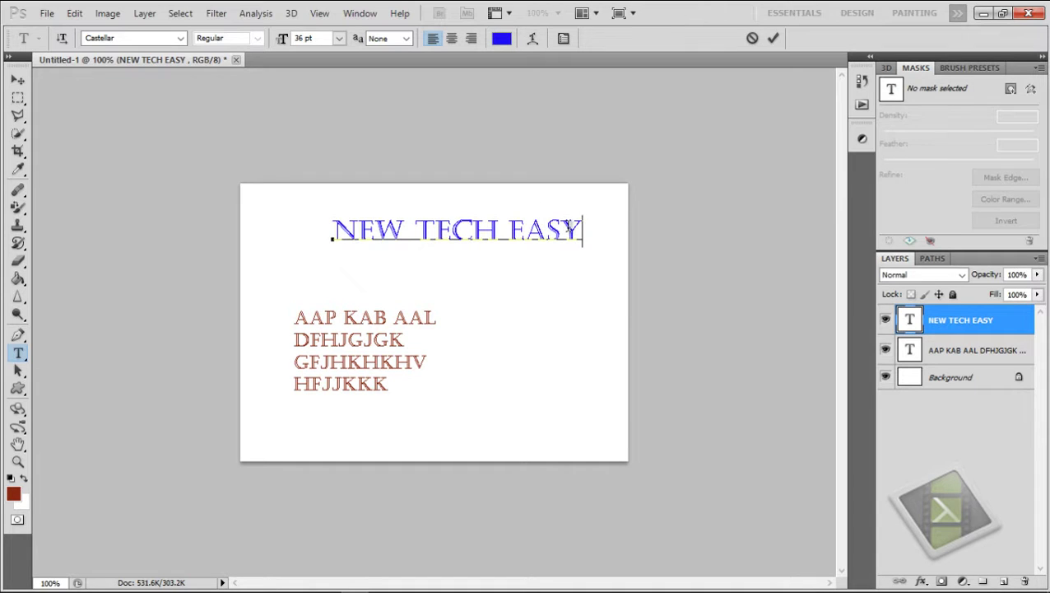
pyautogui.moveTo(594, 230); pyautogui.dragTo(319, 230)
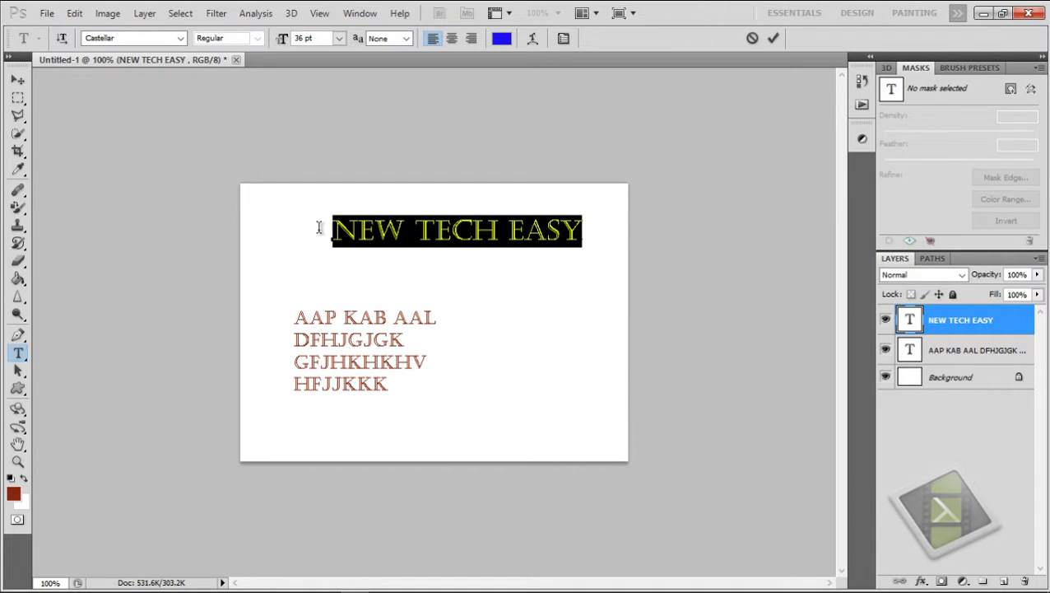
# Switch the NEW TECH EASY heading font from Castellar to Centaur and reselect it
pyautogui.click(180, 38)
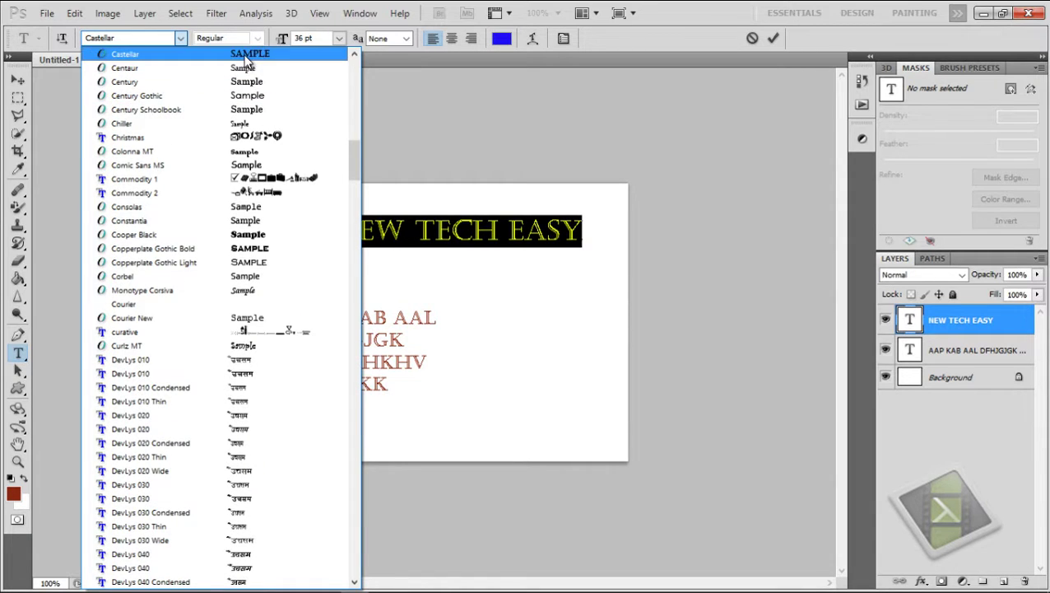
pyautogui.click(189, 53)
pyautogui.moveTo(581, 233); pyautogui.dragTo(297, 222)
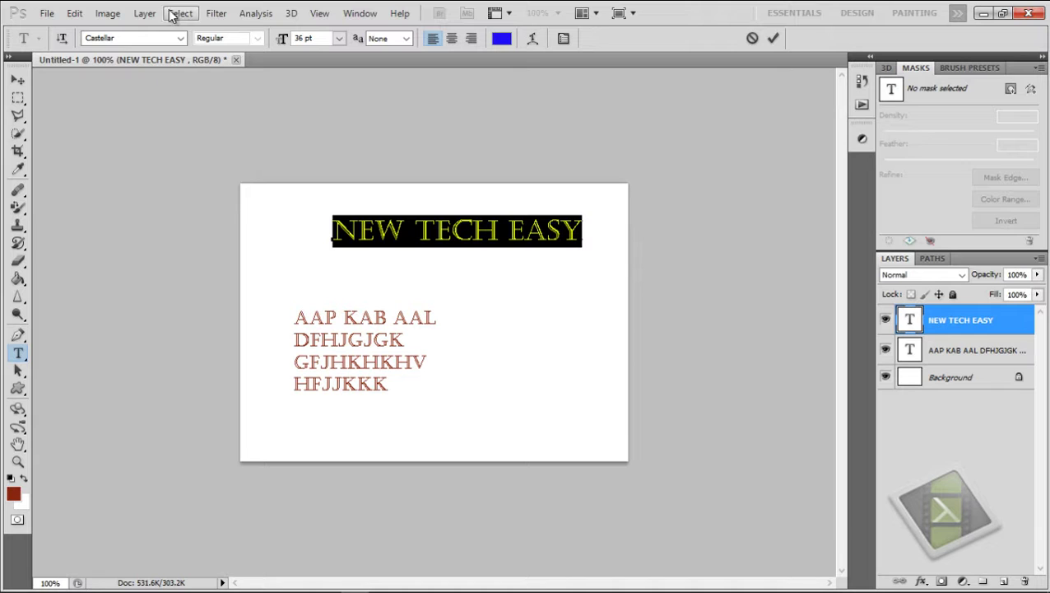
pyautogui.click(181, 38)
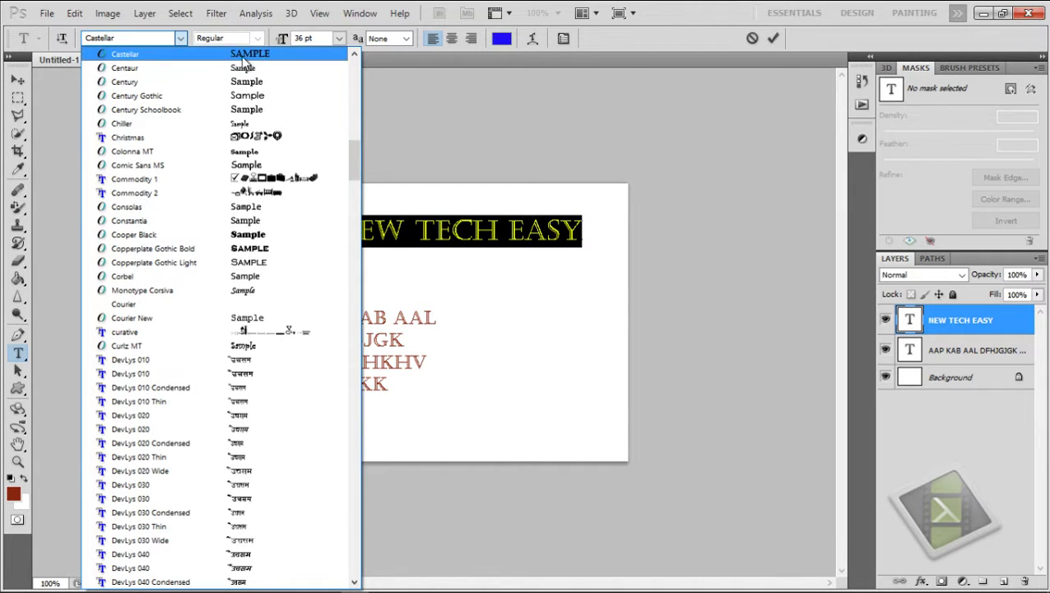
pyautogui.click(244, 56)
pyautogui.click(181, 38)
pyautogui.click(176, 69)
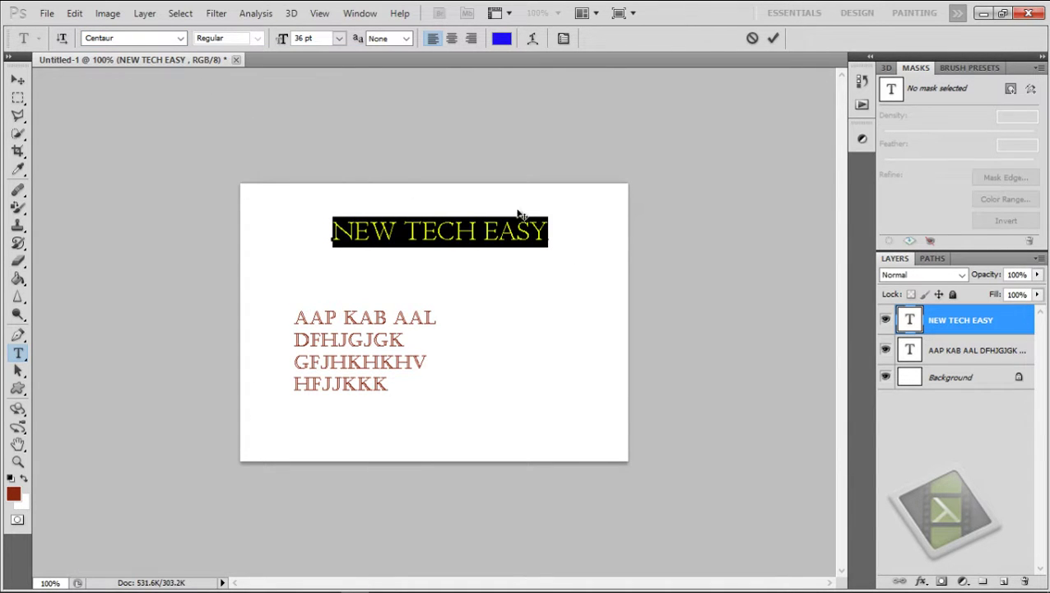
pyautogui.click(548, 221)
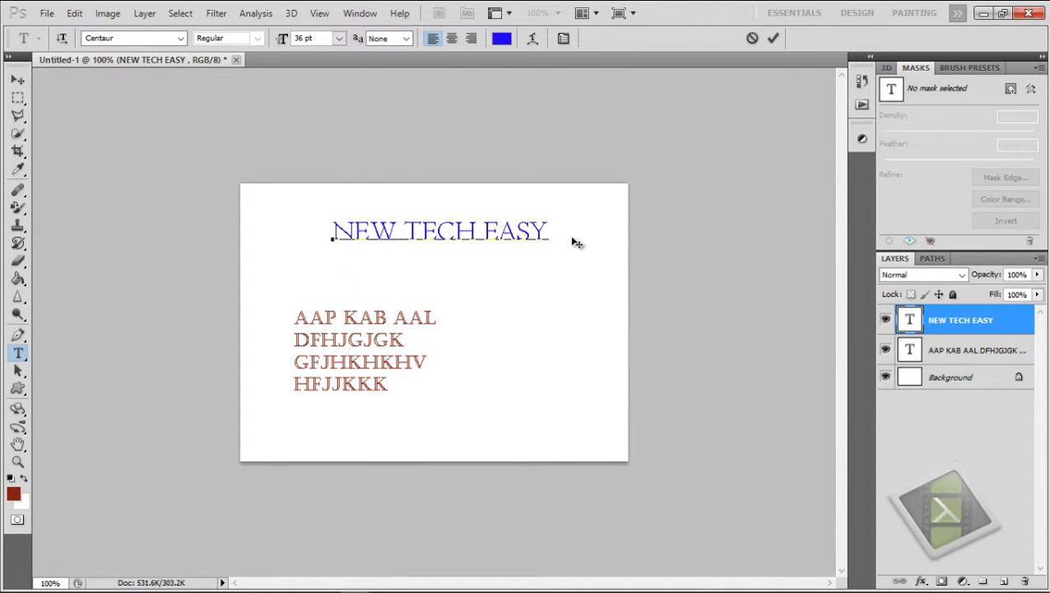
pyautogui.moveTo(547, 232); pyautogui.dragTo(319, 235)
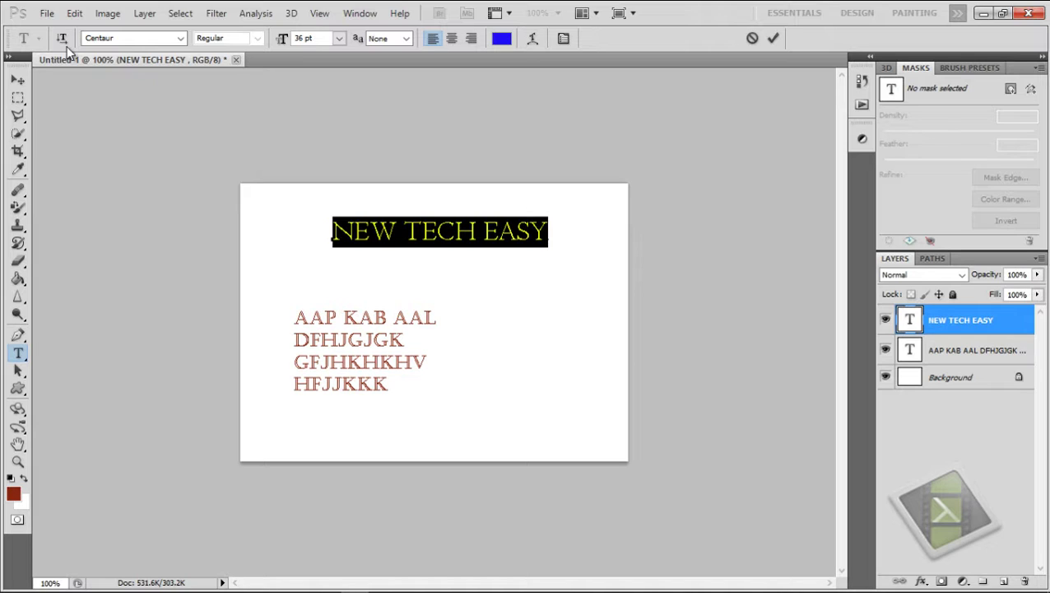
# Apply the Arch style in Warp Text to the heading
pyautogui.click(533, 39)
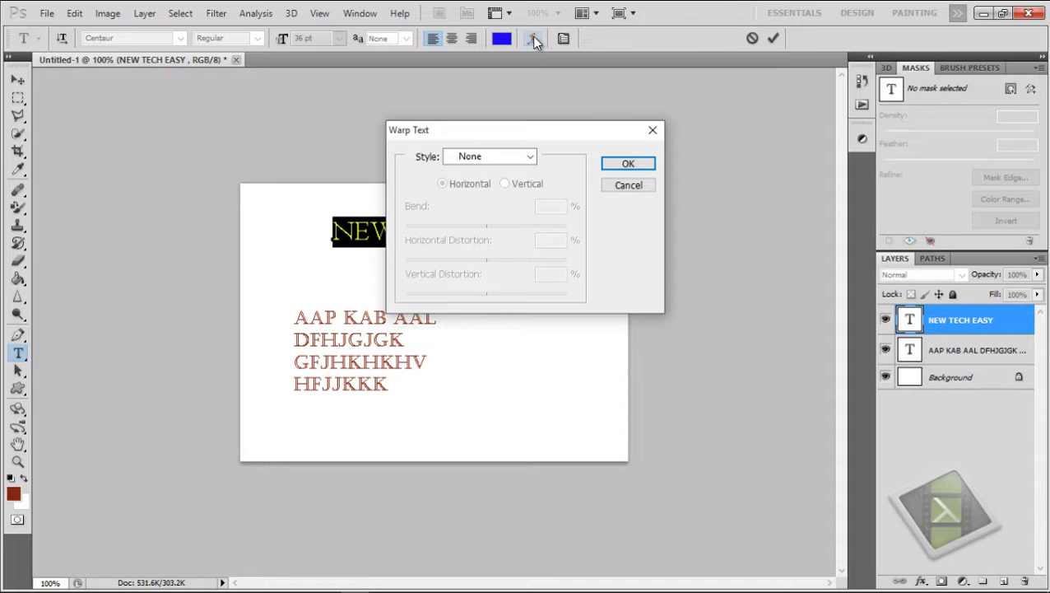
pyautogui.click(652, 131)
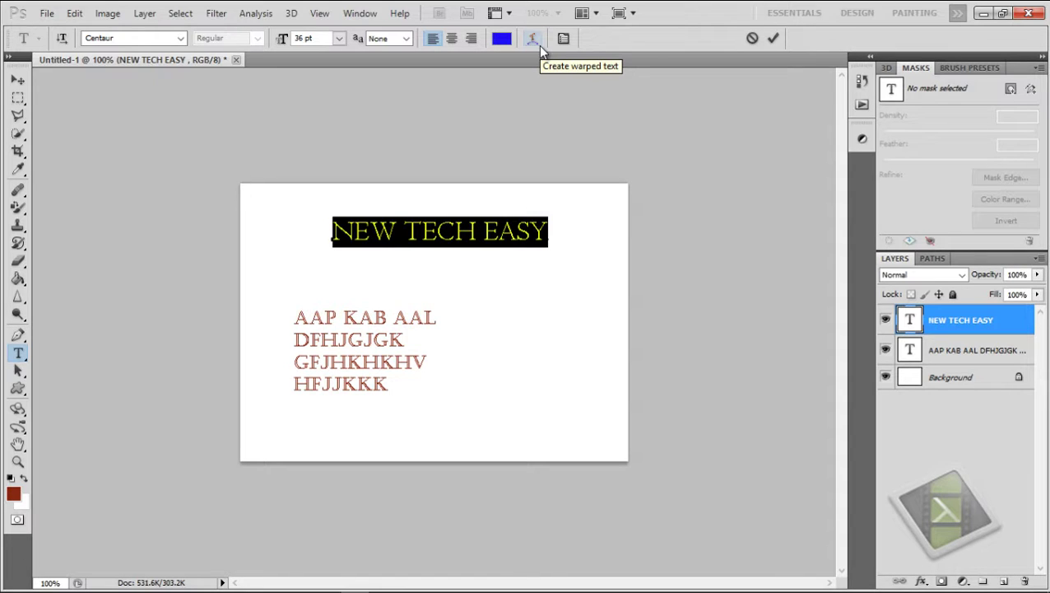
pyautogui.click(533, 41)
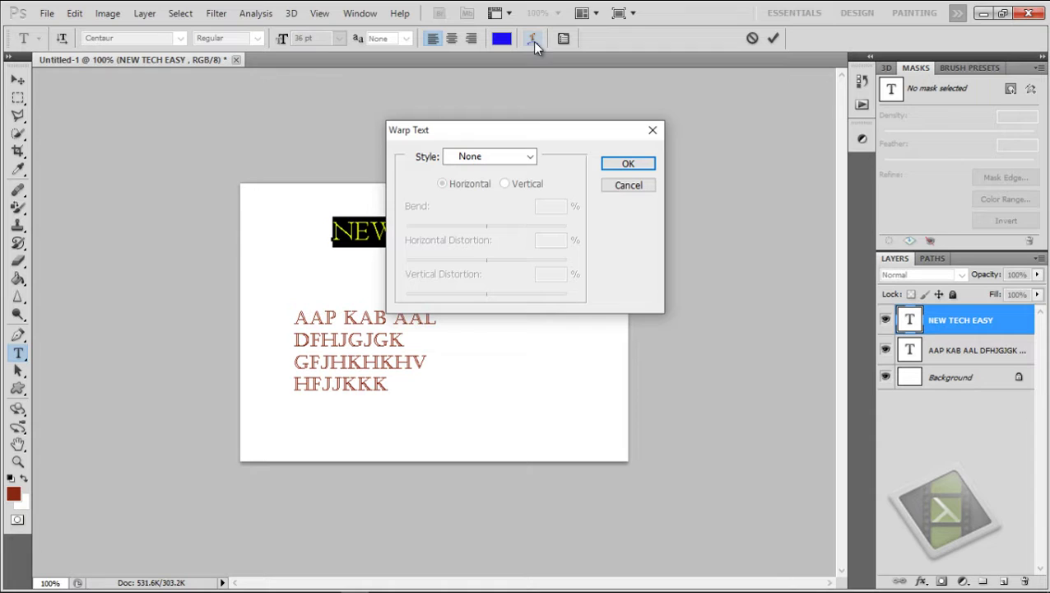
pyautogui.click(531, 156)
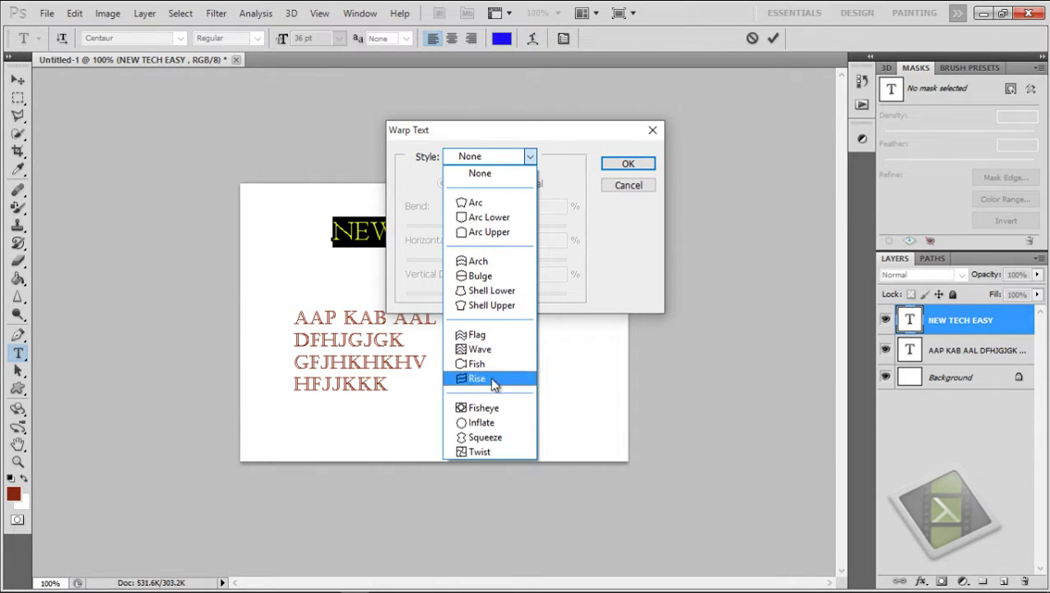
pyautogui.click(479, 262)
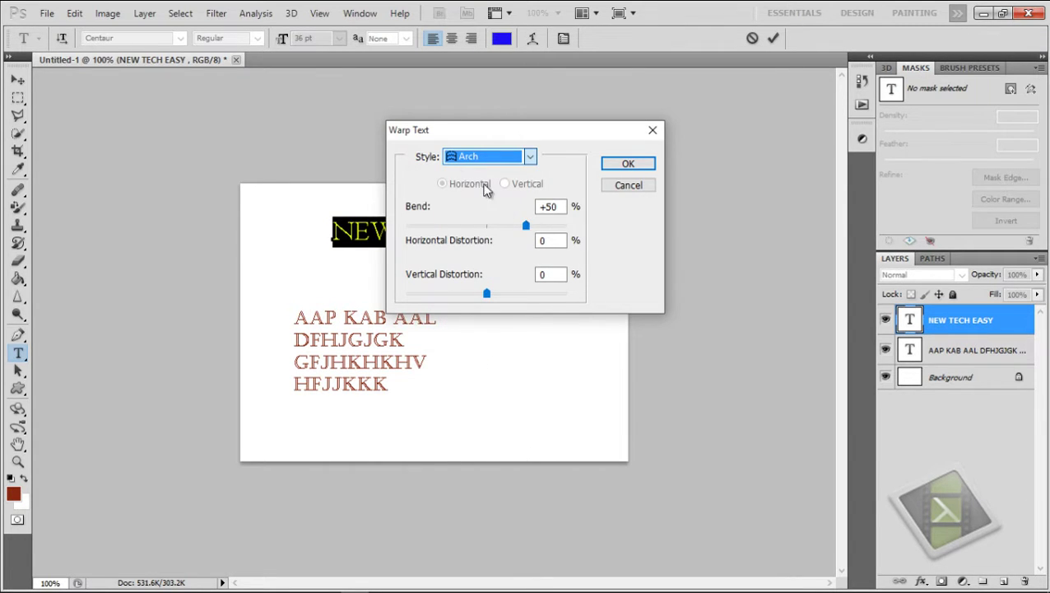
pyautogui.moveTo(507, 132); pyautogui.dragTo(227, 285)
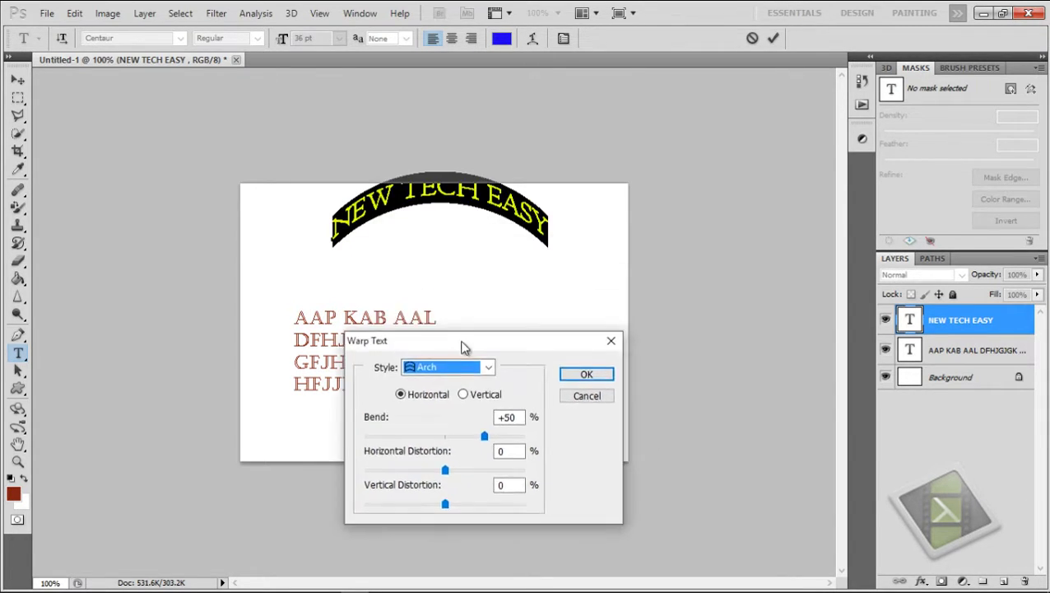
# Set the arch to Bend +26, Horizontal Distortion +6 and Vertical Distortion -18
pyautogui.moveTo(243, 385)
pyautogui.mouseDown()
pyautogui.moveTo(228, 381)
pyautogui.moveTo(209, 418)
pyautogui.mouseUp()
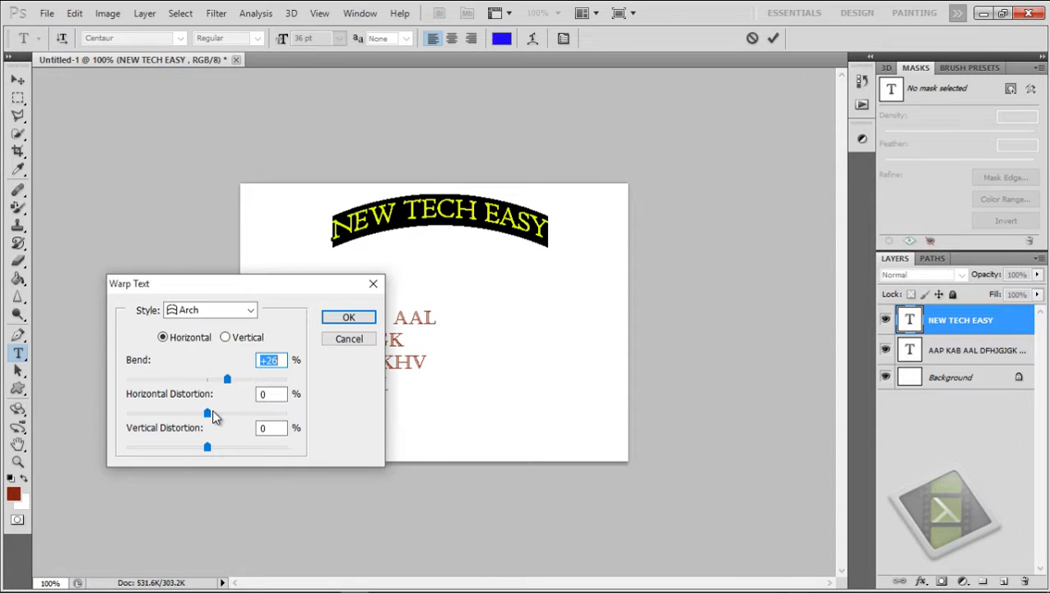
pyautogui.moveTo(208, 416); pyautogui.dragTo(257, 414)
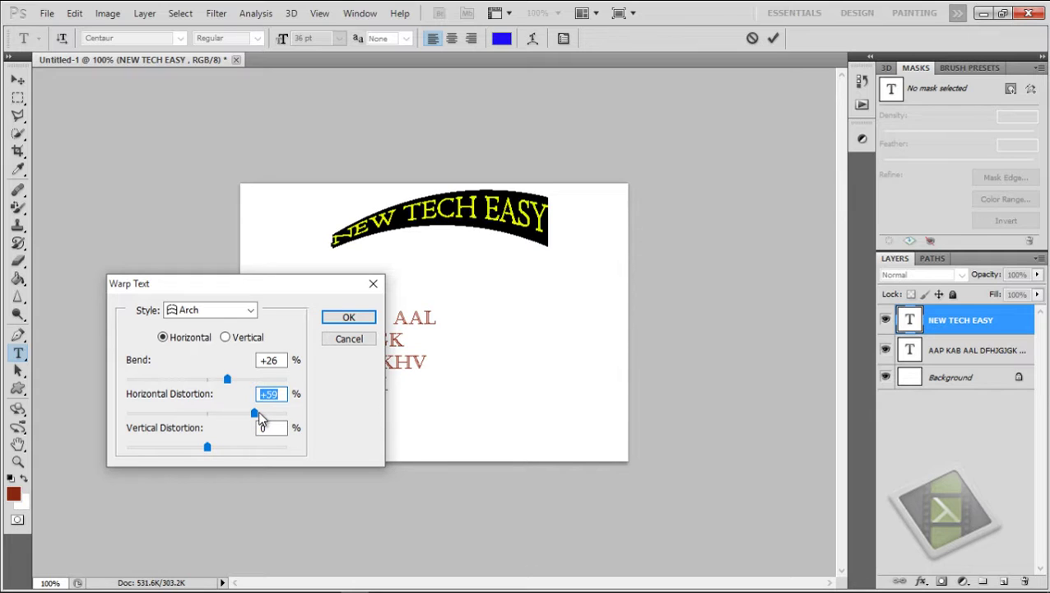
pyautogui.click(260, 413)
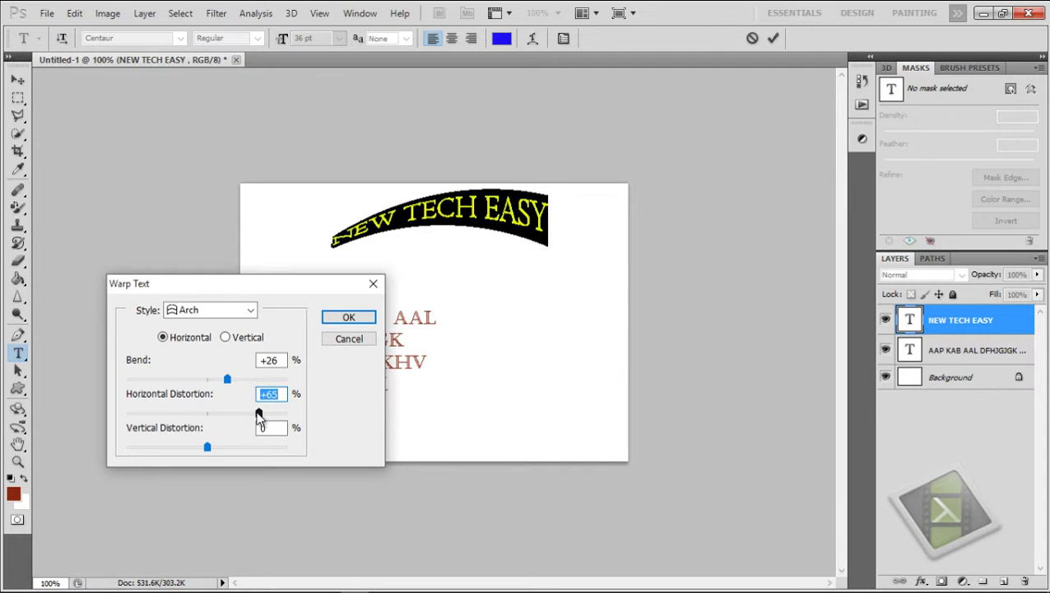
pyautogui.moveTo(260, 414); pyautogui.dragTo(161, 414)
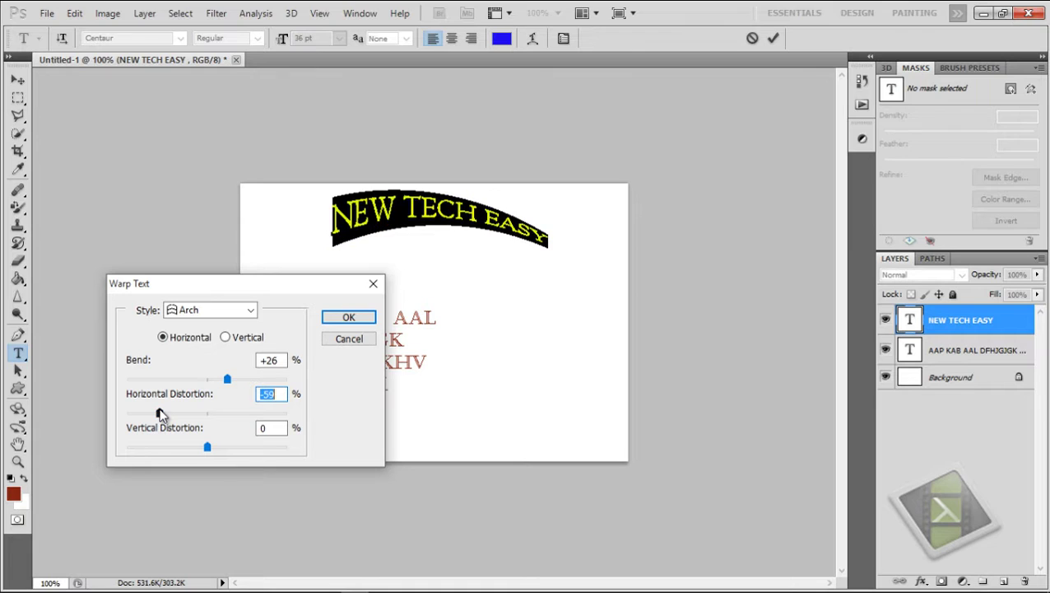
pyautogui.moveTo(162, 414); pyautogui.dragTo(212, 416)
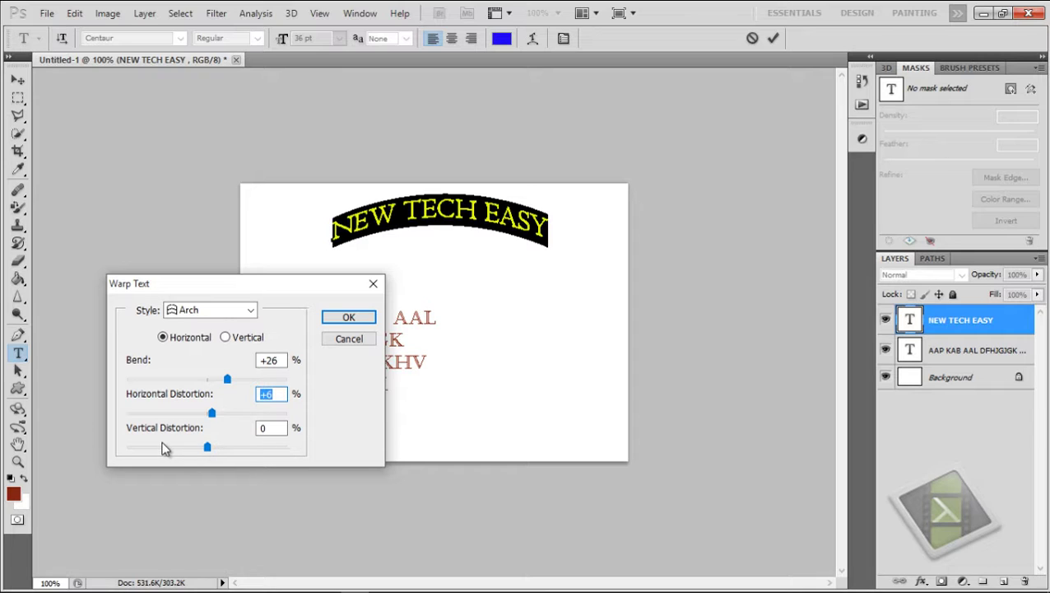
pyautogui.moveTo(207, 448)
pyautogui.mouseDown()
pyautogui.moveTo(180, 449)
pyautogui.moveTo(223, 450)
pyautogui.moveTo(194, 449)
pyautogui.mouseUp()
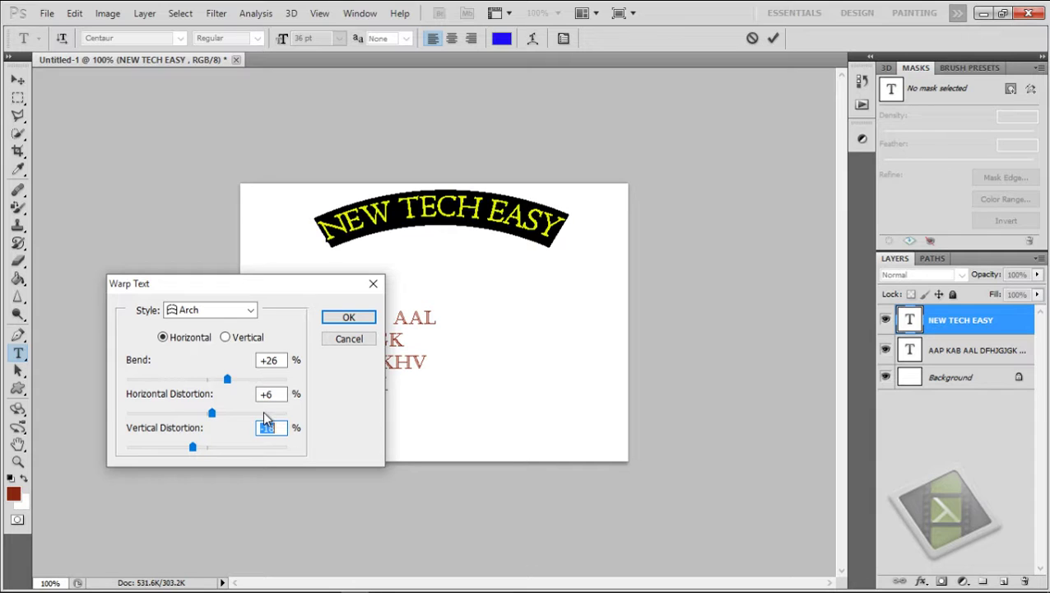
# Change the warp to a horizontal Flag: Bend +24, Horizontal +11, Vertical 0
pyautogui.click(255, 310)
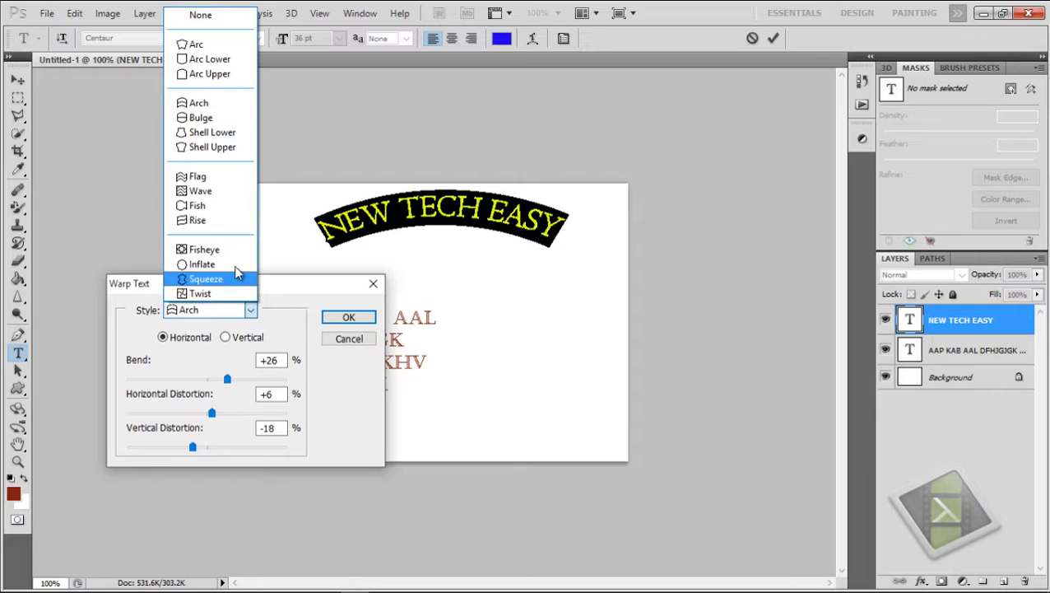
pyautogui.click(201, 176)
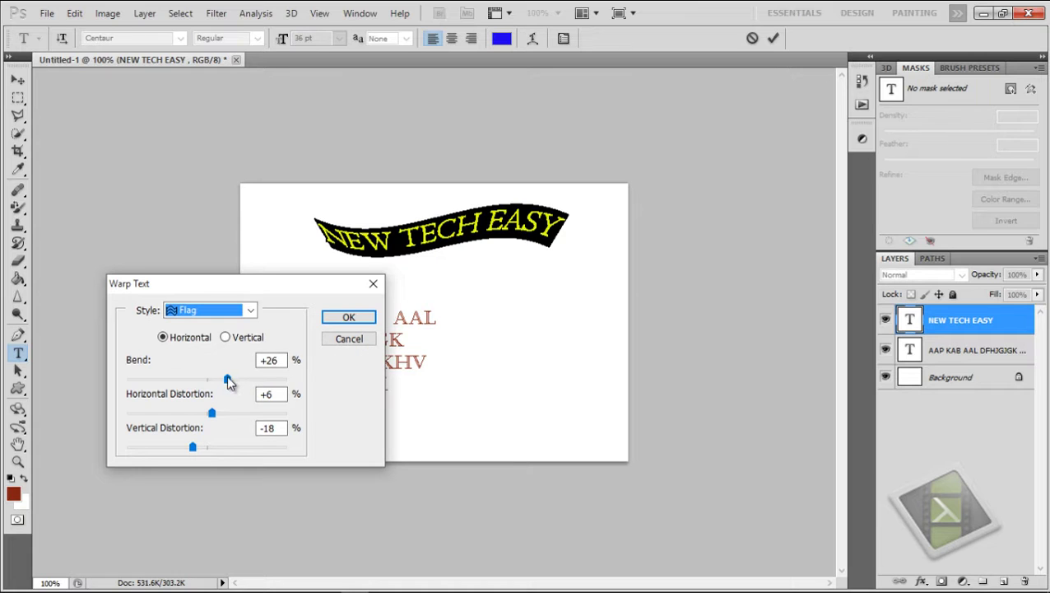
pyautogui.moveTo(228, 378)
pyautogui.mouseDown()
pyautogui.moveTo(241, 379)
pyautogui.moveTo(200, 379)
pyautogui.moveTo(224, 379)
pyautogui.mouseUp()
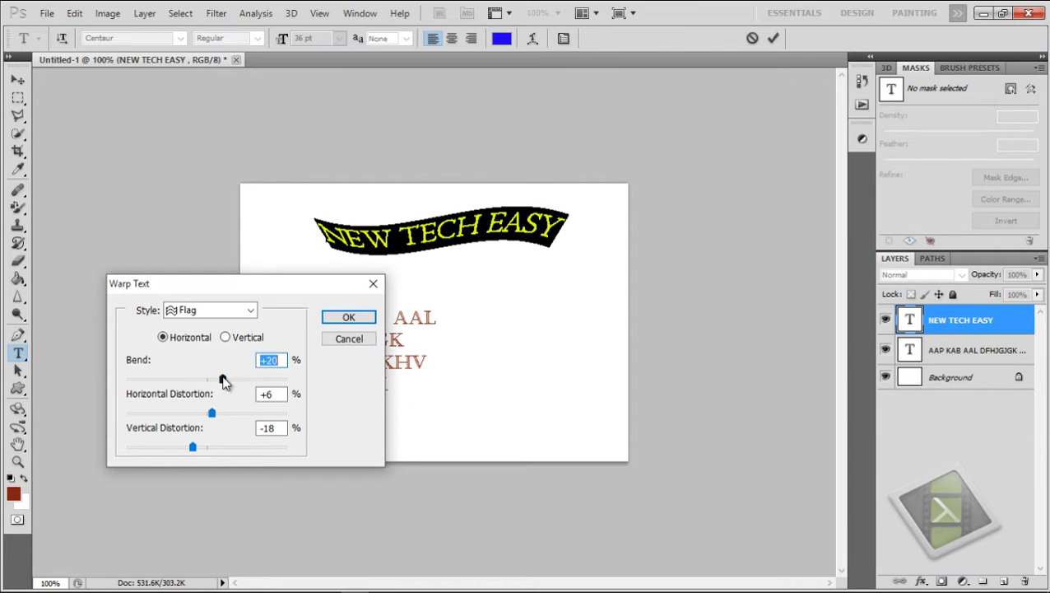
pyautogui.click(226, 337)
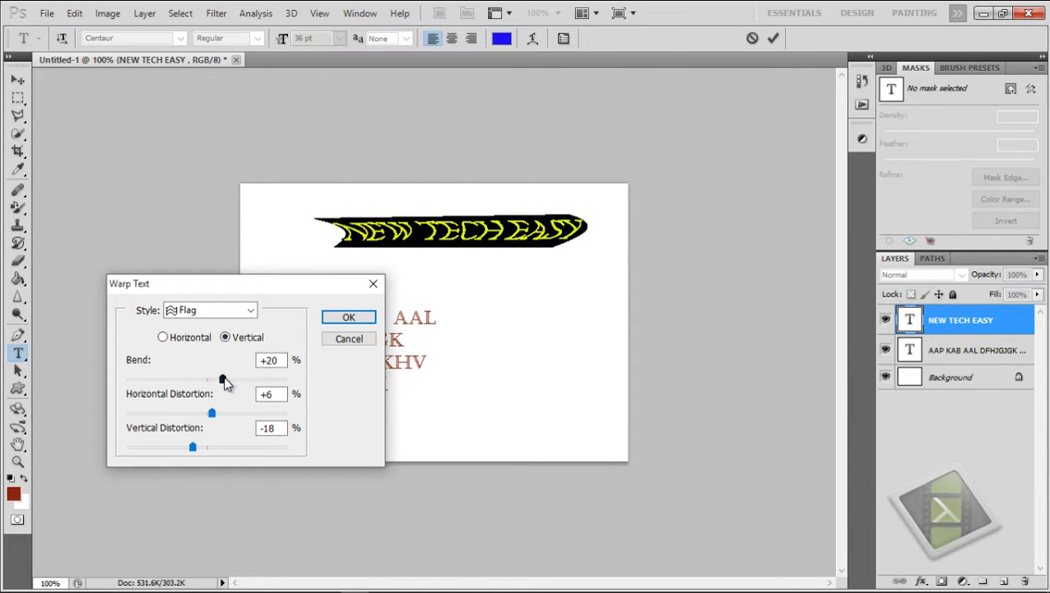
pyautogui.moveTo(222, 378)
pyautogui.mouseDown()
pyautogui.moveTo(188, 380)
pyautogui.moveTo(226, 378)
pyautogui.mouseUp()
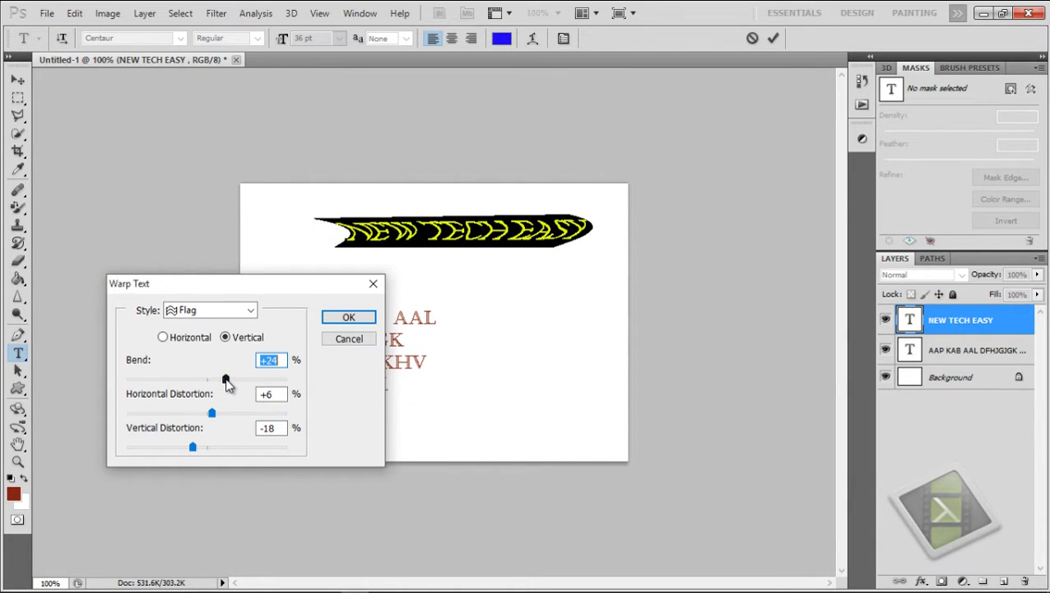
pyautogui.click(170, 340)
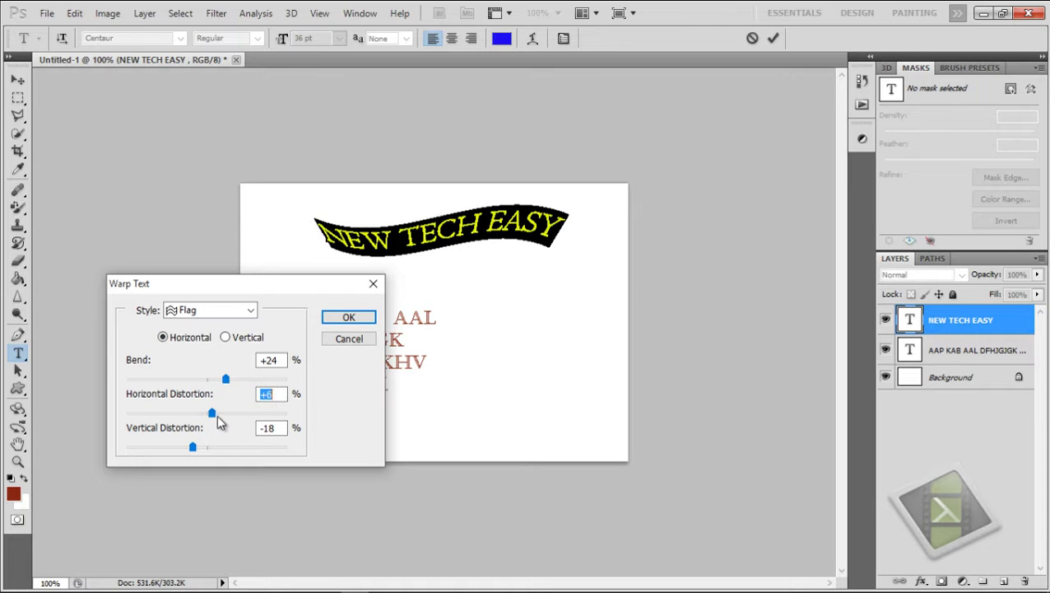
pyautogui.moveTo(212, 414)
pyautogui.mouseDown()
pyautogui.moveTo(244, 414)
pyautogui.moveTo(216, 413)
pyautogui.mouseUp()
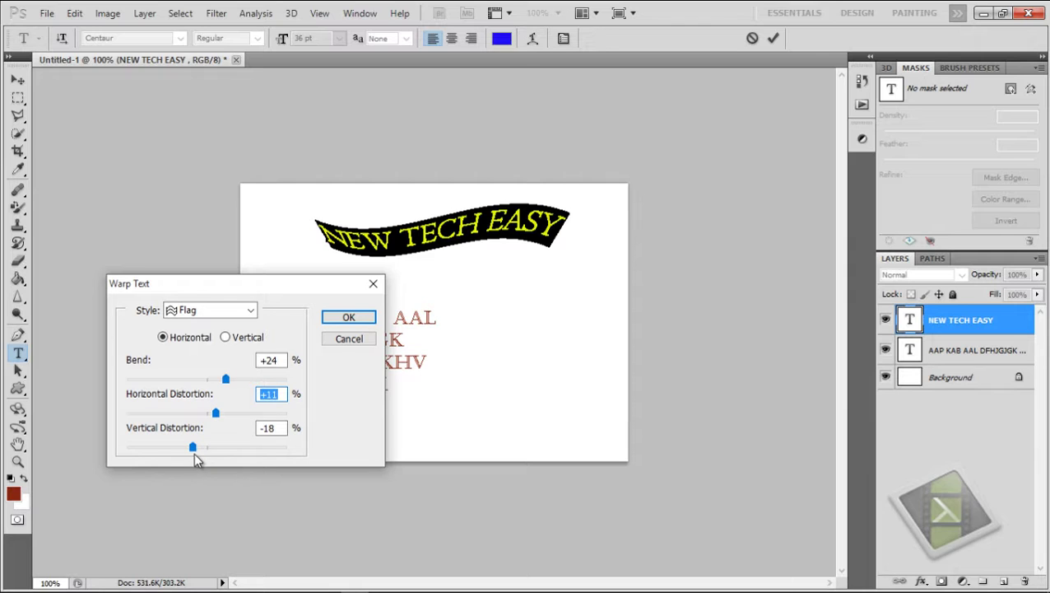
pyautogui.moveTo(193, 453)
pyautogui.mouseDown()
pyautogui.moveTo(223, 457)
pyautogui.moveTo(208, 449)
pyautogui.mouseUp()
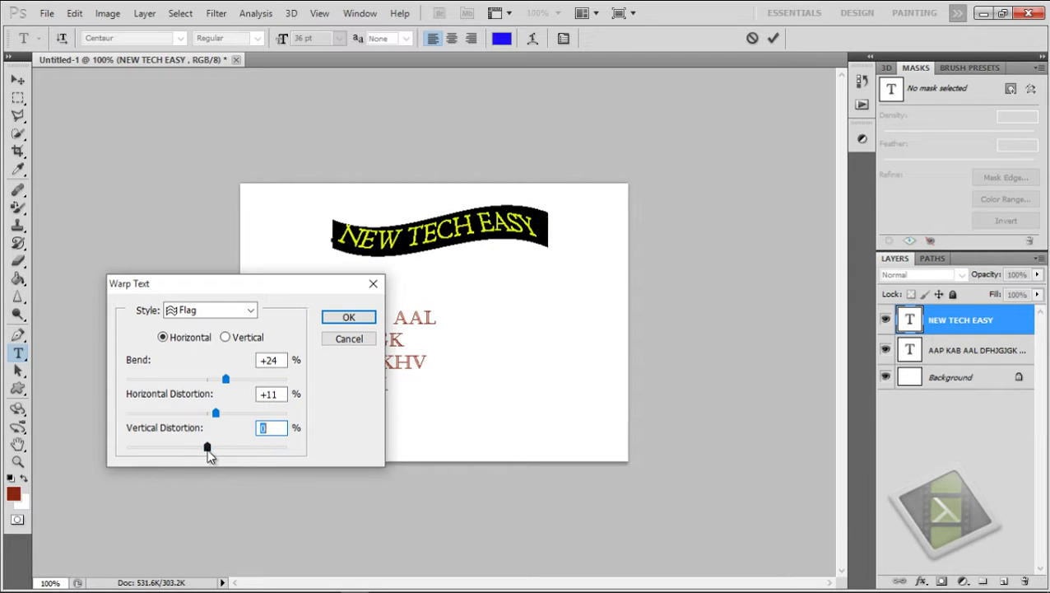
# Try a Twist warp on the heading with about +21 bend
pyautogui.click(251, 309)
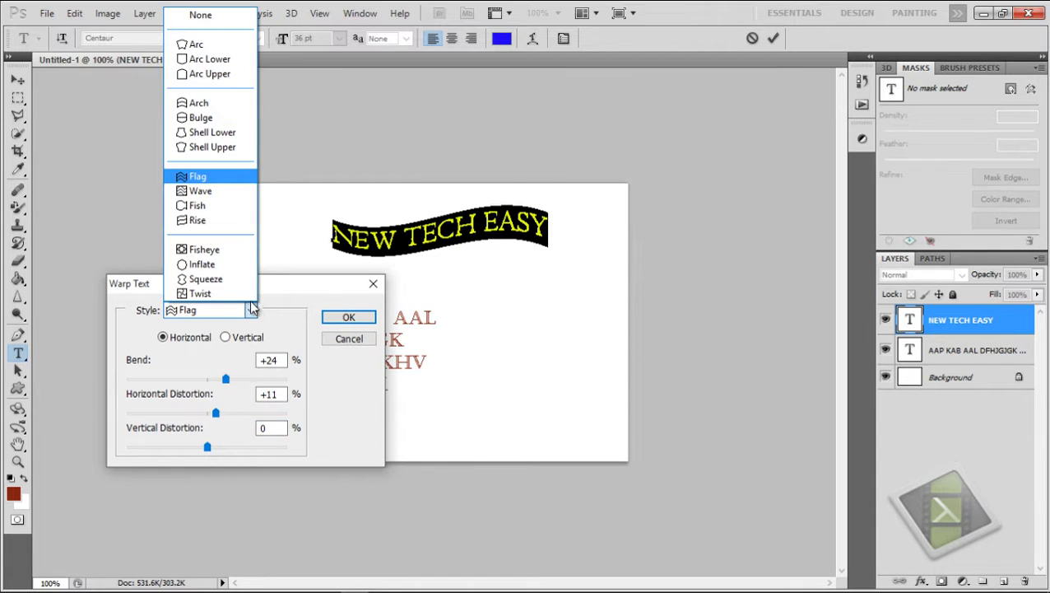
pyautogui.click(212, 294)
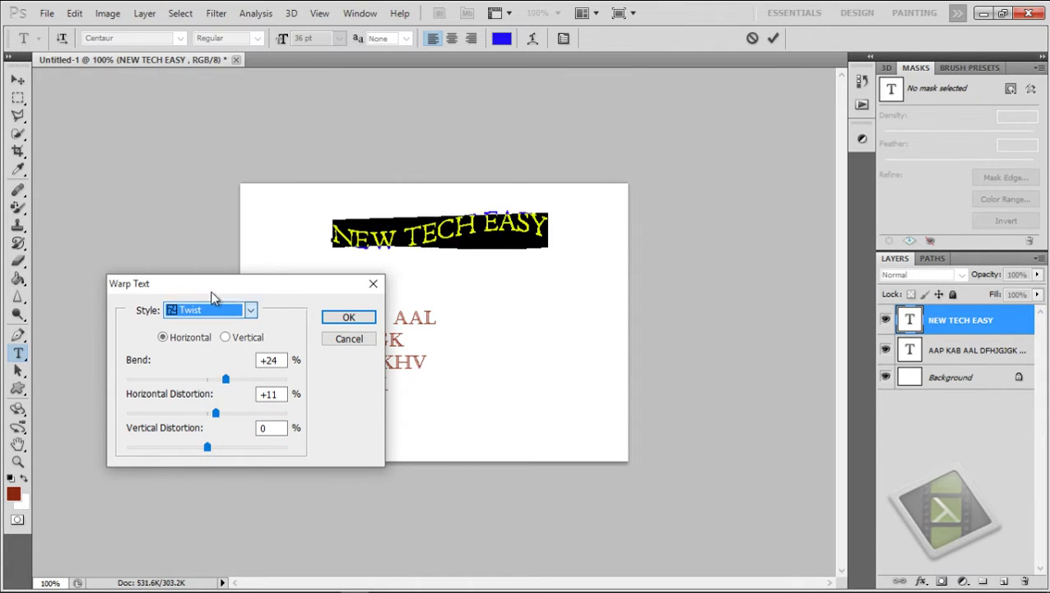
pyautogui.click(226, 379)
pyautogui.moveTo(226, 380)
pyautogui.mouseDown()
pyautogui.moveTo(202, 379)
pyautogui.moveTo(269, 379)
pyautogui.moveTo(223, 380)
pyautogui.mouseUp()
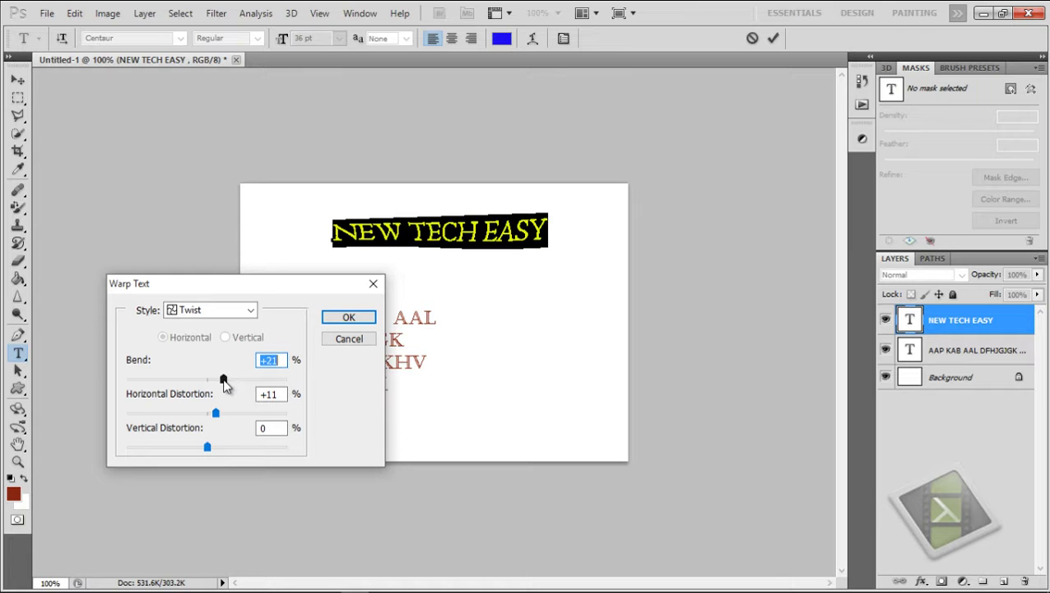
# Apply a Rise warp with Bend +36 and Horizontal Distortion +11
pyautogui.click(252, 309)
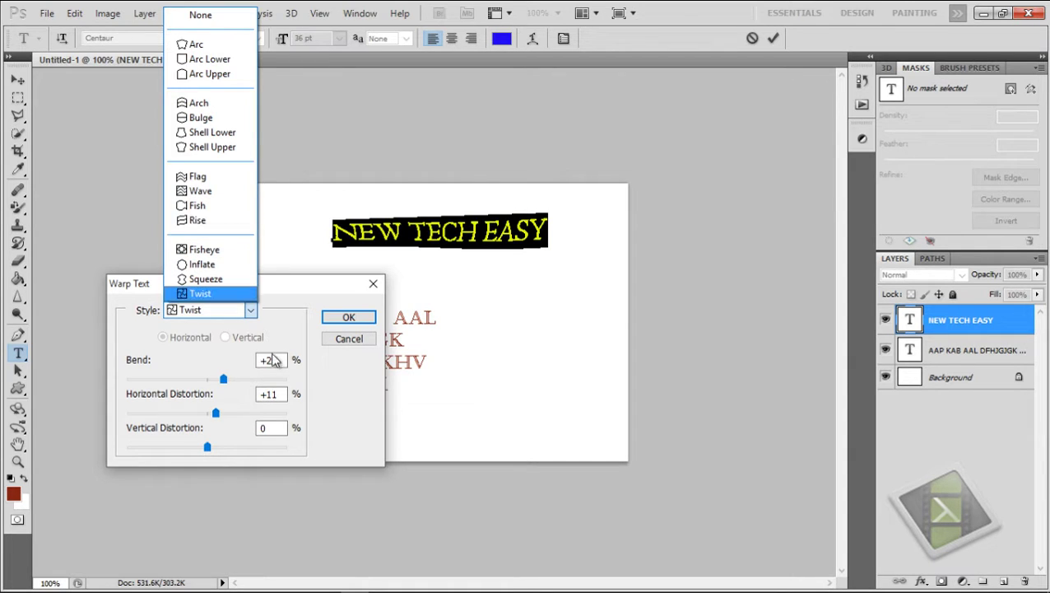
pyautogui.click(211, 224)
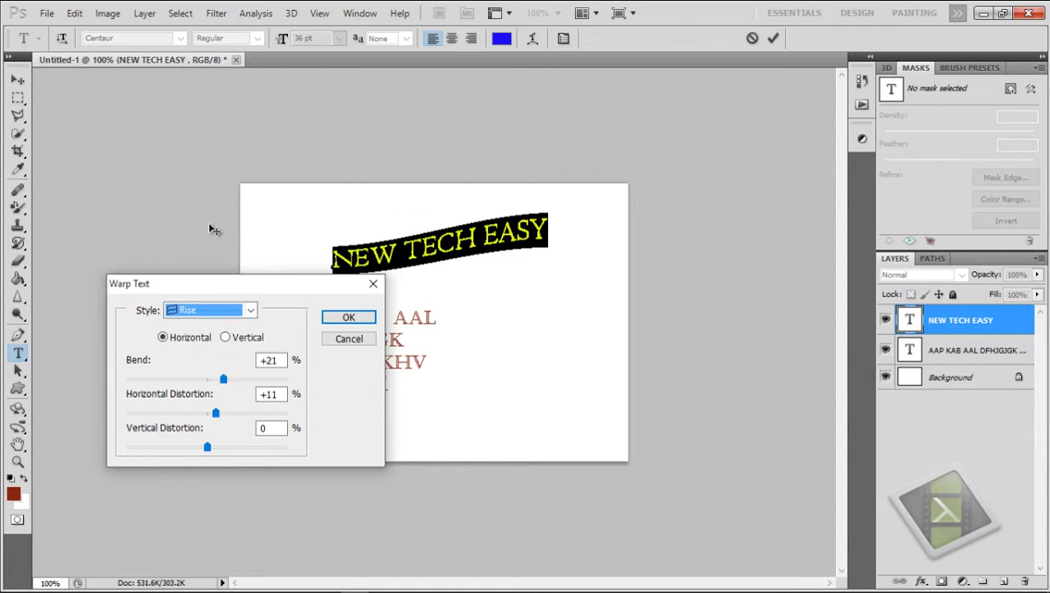
pyautogui.moveTo(224, 379)
pyautogui.mouseDown()
pyautogui.moveTo(209, 380)
pyautogui.moveTo(235, 378)
pyautogui.mouseUp()
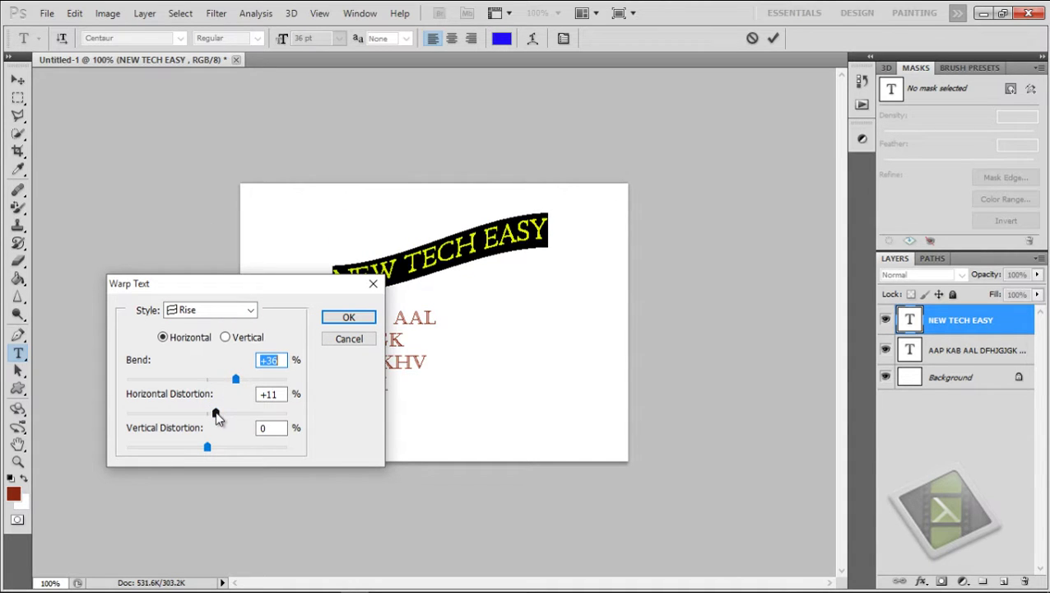
pyautogui.moveTo(217, 416)
pyautogui.mouseDown()
pyautogui.moveTo(233, 418)
pyautogui.moveTo(216, 414)
pyautogui.mouseUp()
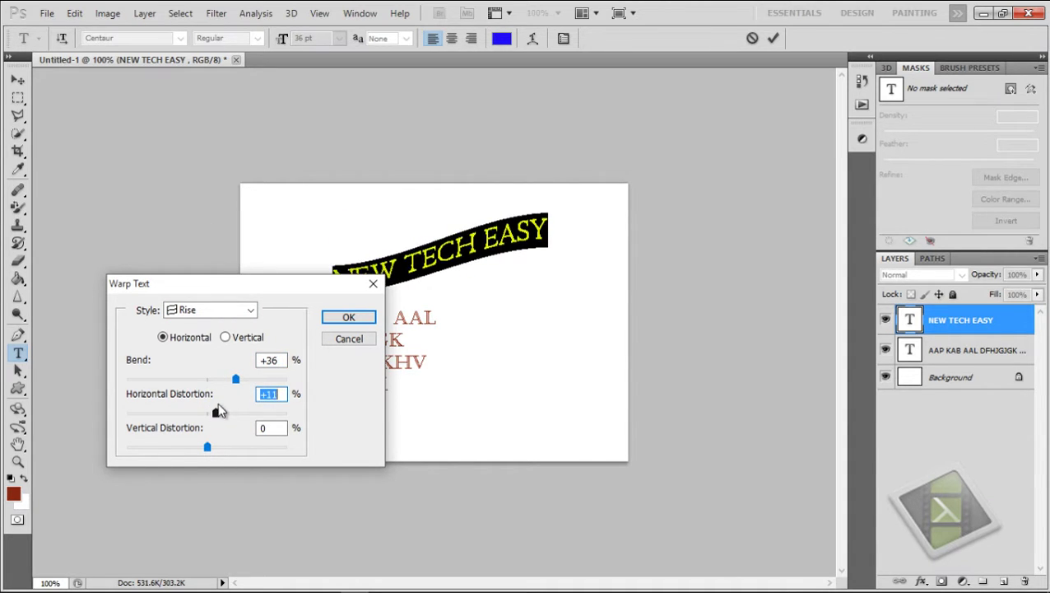
pyautogui.click(249, 311)
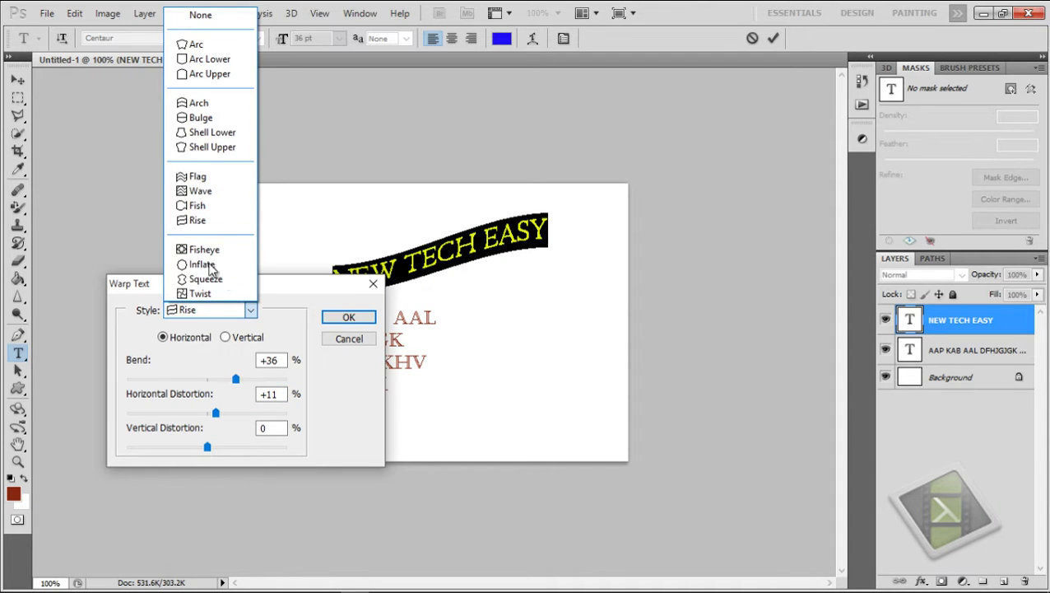
pyautogui.click(354, 321)
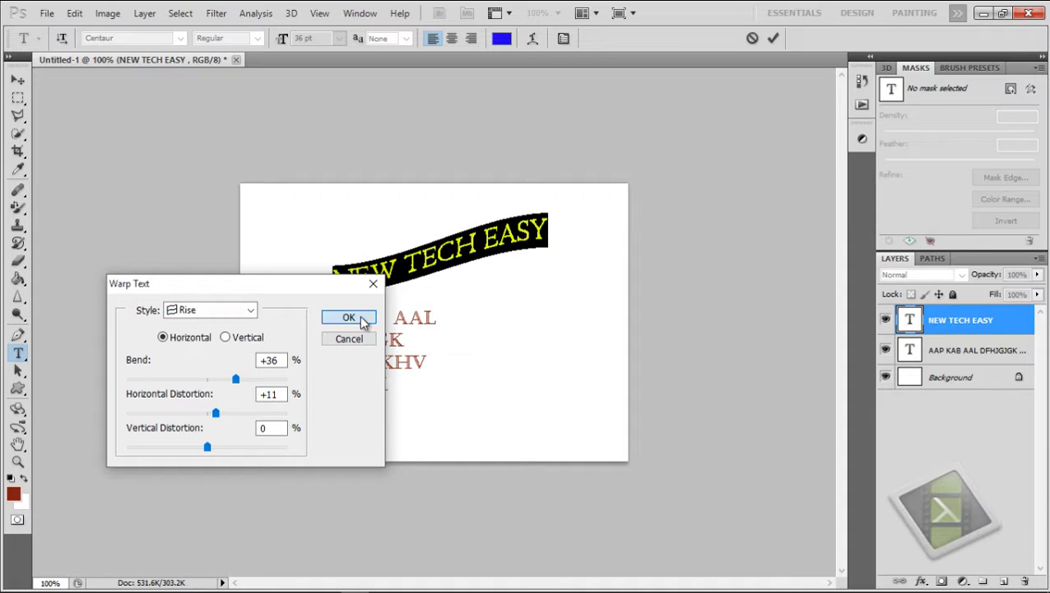
pyautogui.click(360, 317)
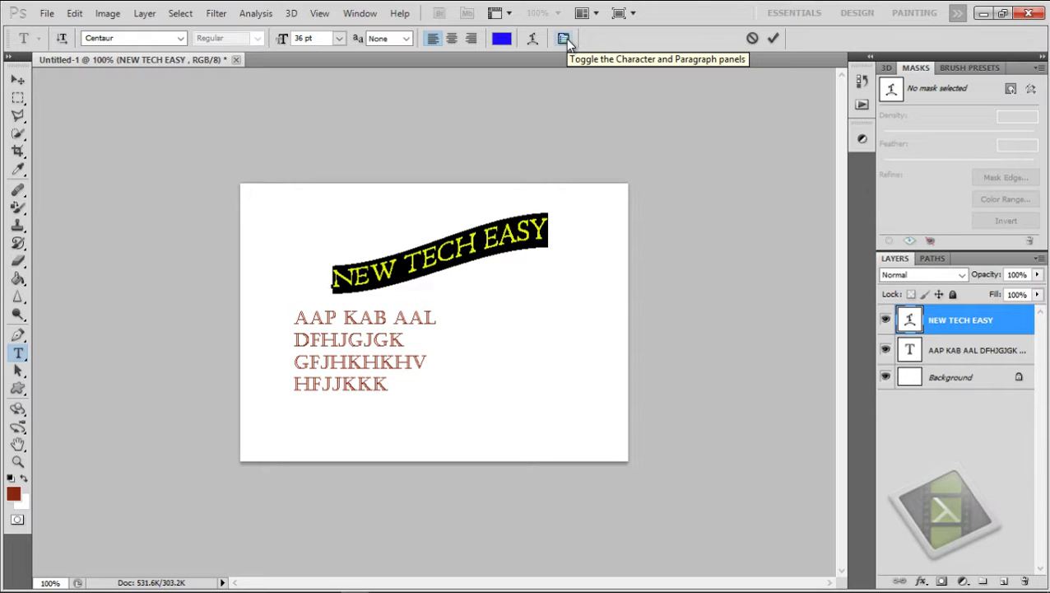
# Show the Character and Paragraph panels, check the leading menu, and commit the heading edit
pyautogui.click(566, 38)
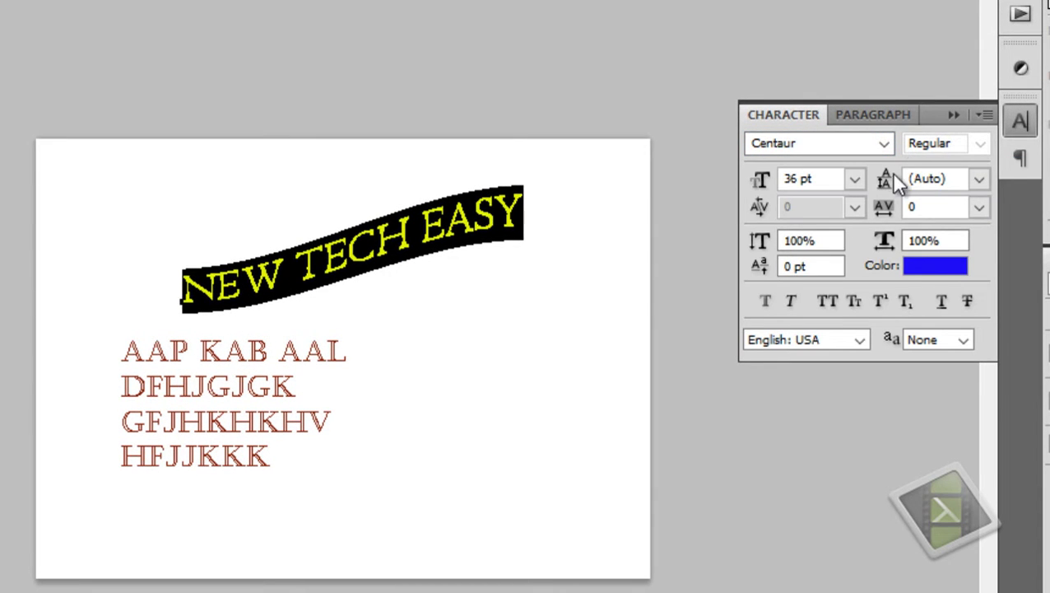
pyautogui.click(977, 177)
pyautogui.click(977, 177)
pyautogui.hotkey('ctrl', 'Return')
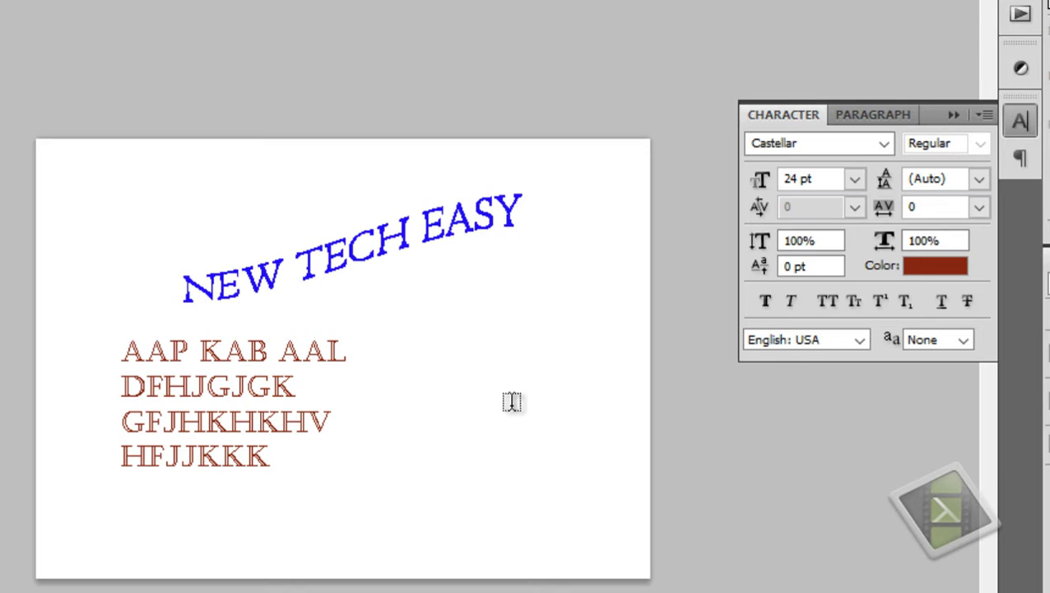
# Select all four dark-red body lines and try 8 pt, then 6 pt leading
pyautogui.moveTo(123, 349); pyautogui.dragTo(169, 351)
pyautogui.hotkey('ctrl', 'a')
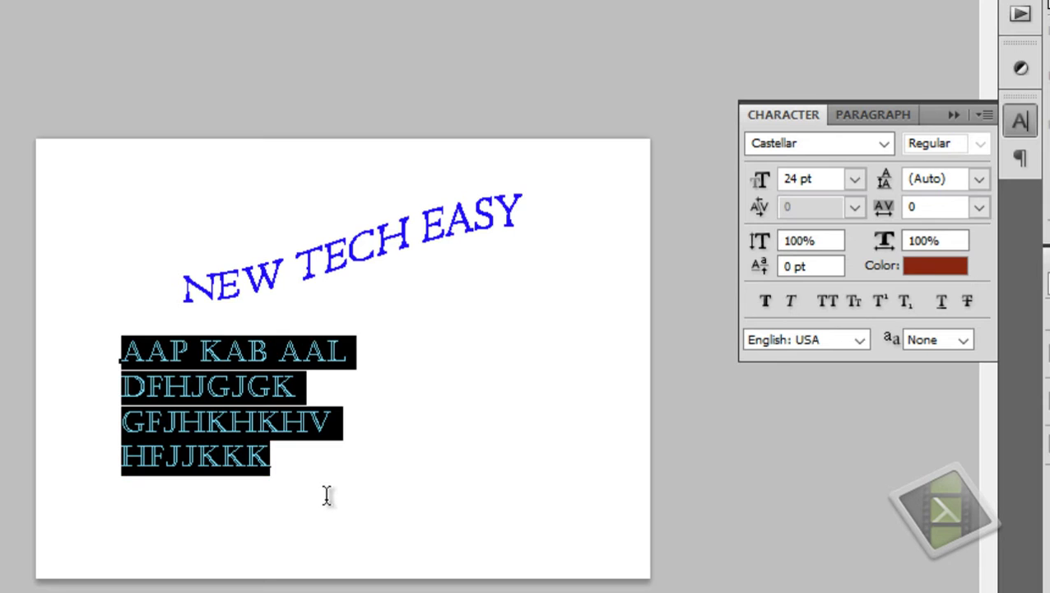
pyautogui.click(980, 181)
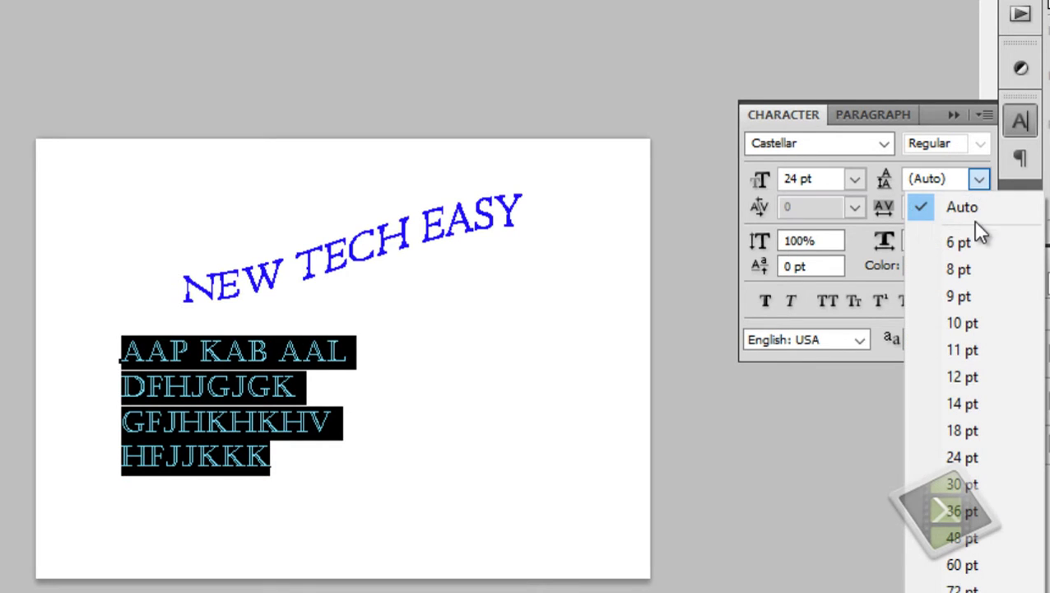
pyautogui.click(968, 269)
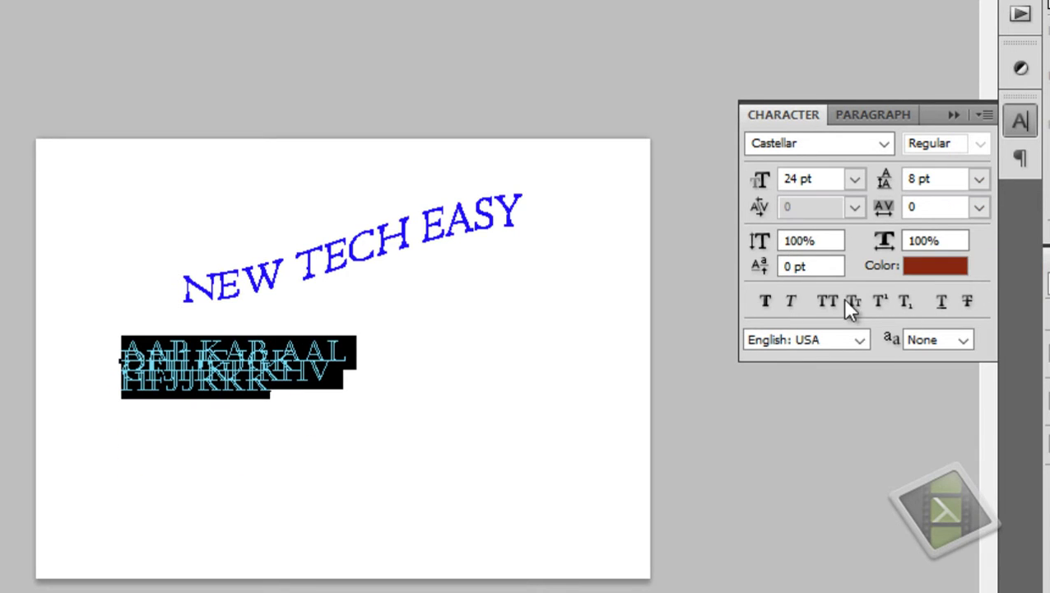
pyautogui.click(978, 178)
pyautogui.click(976, 237)
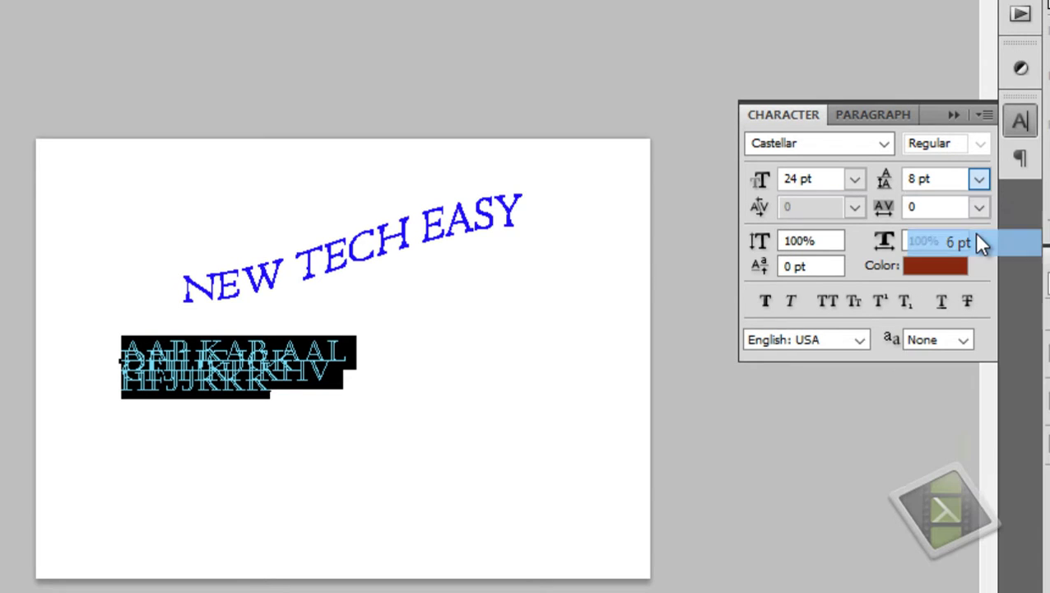
# Settle the body text leading at 30 pt after trying 60 pt, and commit
pyautogui.click(979, 178)
pyautogui.click(991, 564)
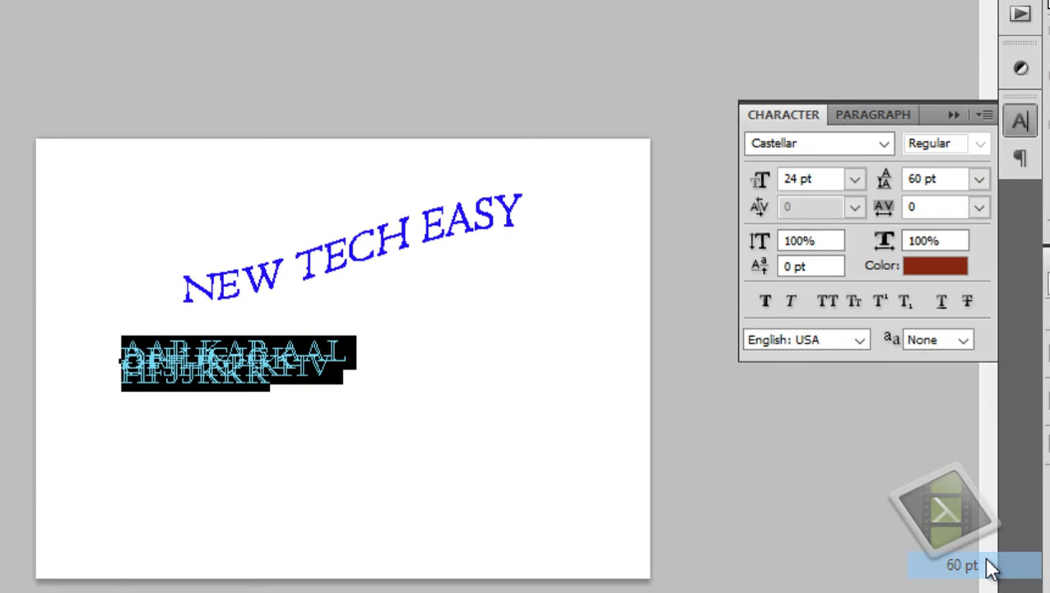
pyautogui.click(979, 186)
pyautogui.click(978, 488)
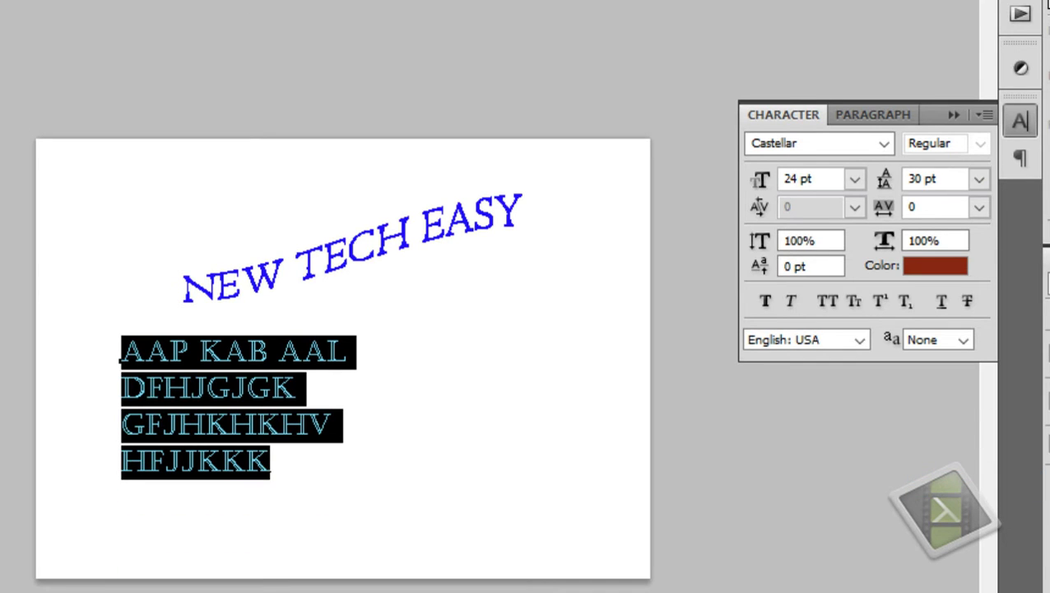
pyautogui.hotkey('ctrl', 'Return')
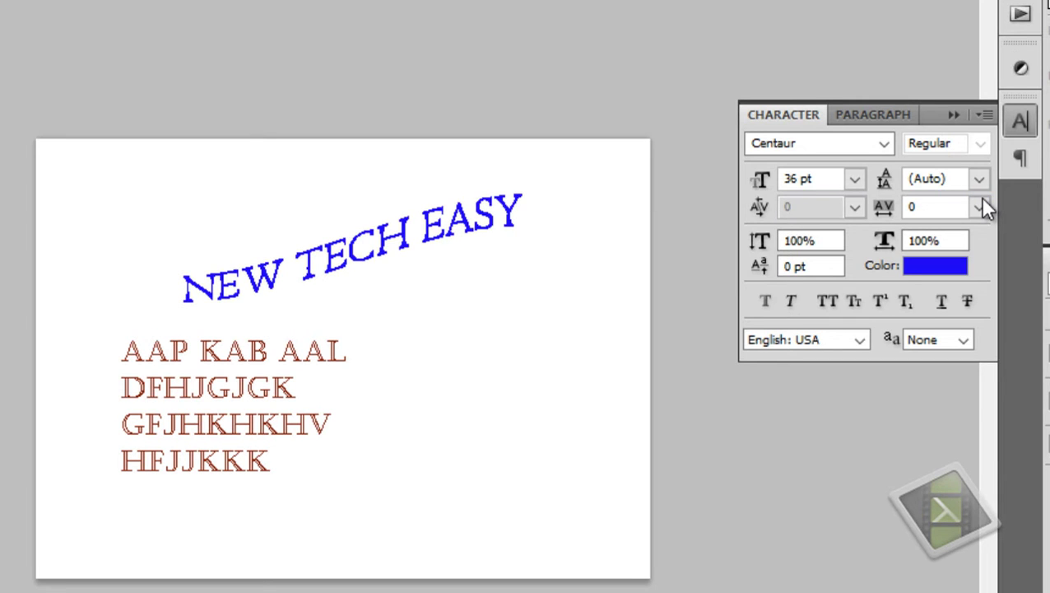
# Set the heading's tracking to 5, then widen it to 75
pyautogui.click(979, 207)
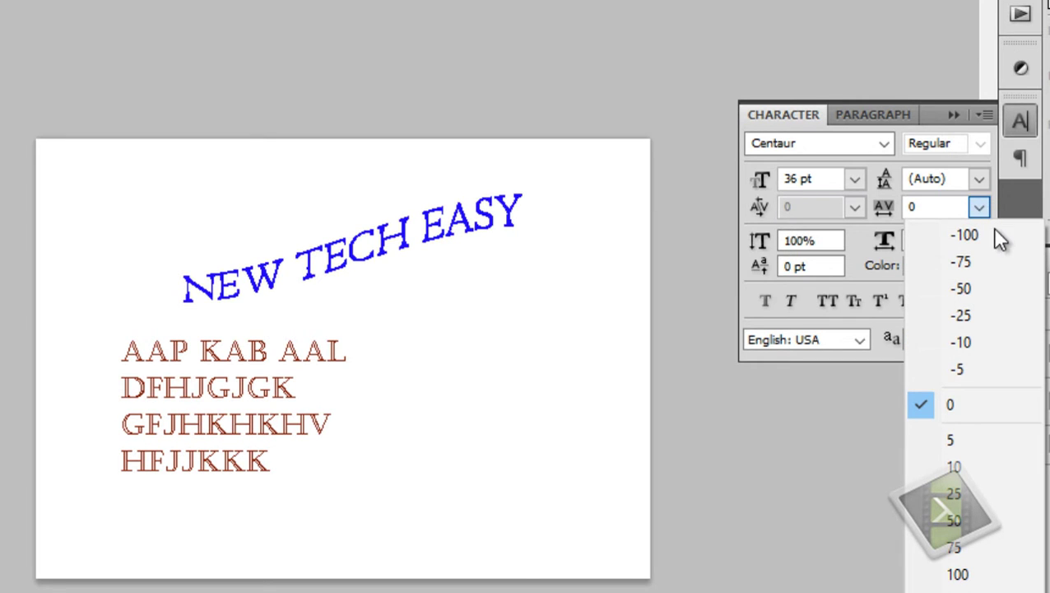
pyautogui.click(973, 451)
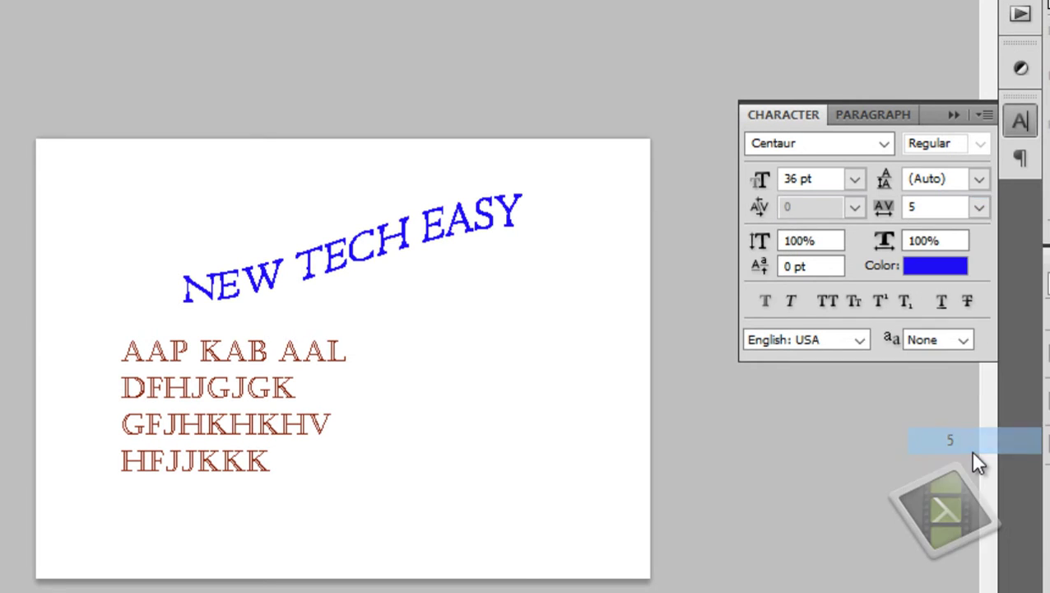
pyautogui.click(979, 207)
pyautogui.click(984, 543)
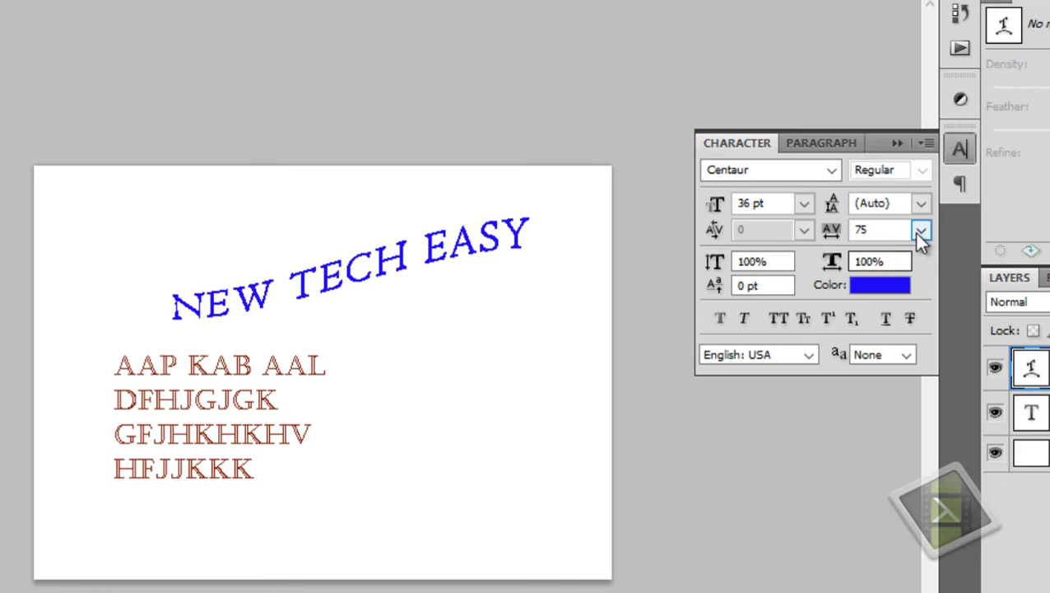
pyautogui.click(756, 260)
pyautogui.doubleClick(758, 261)
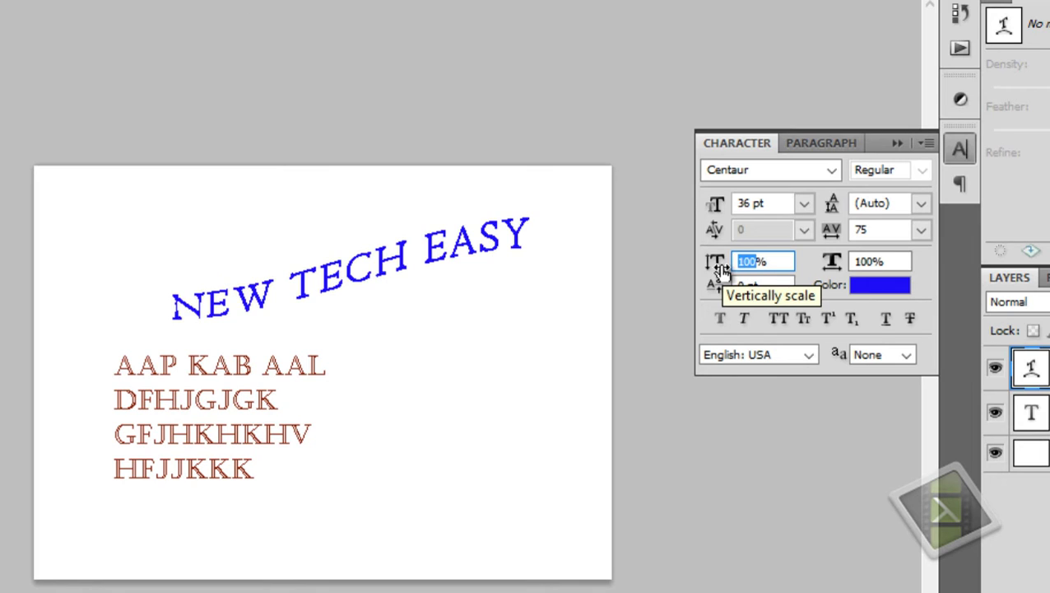
pyautogui.write('1')
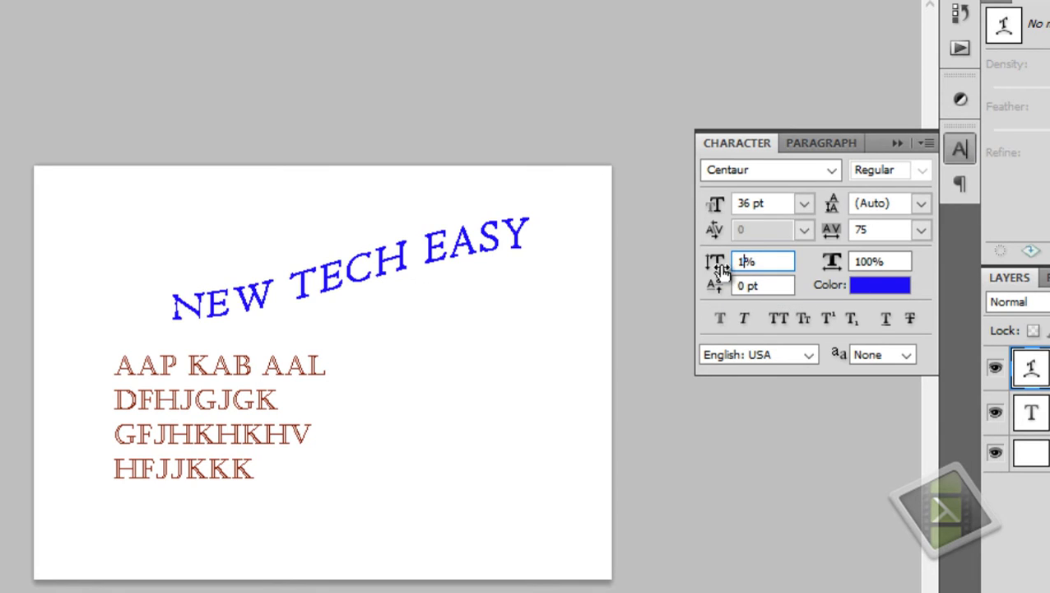
pyautogui.write('5')
pyautogui.press('Return')
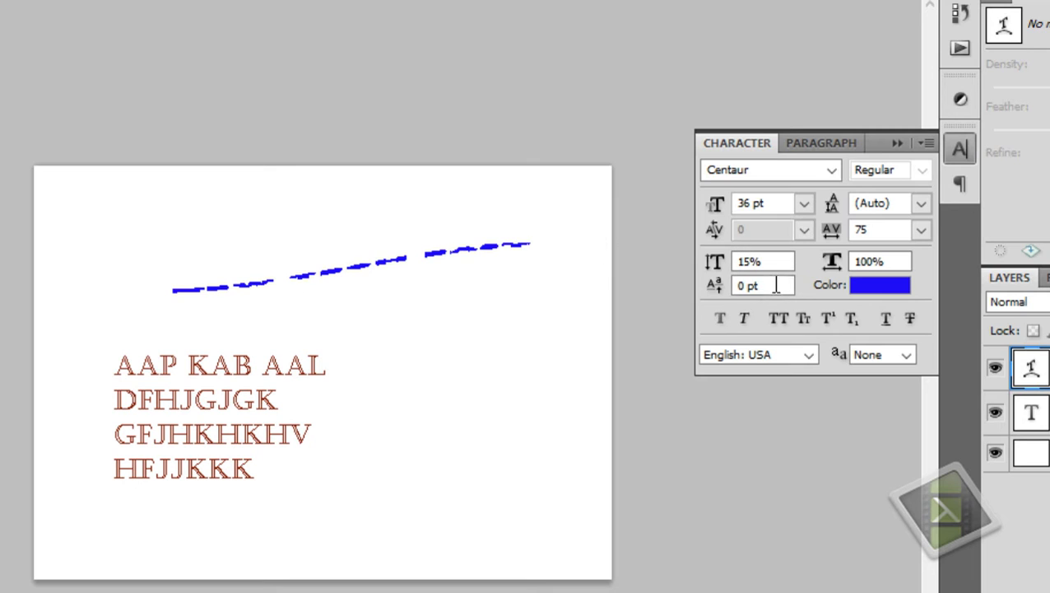
pyautogui.click(716, 268)
pyautogui.write('00')
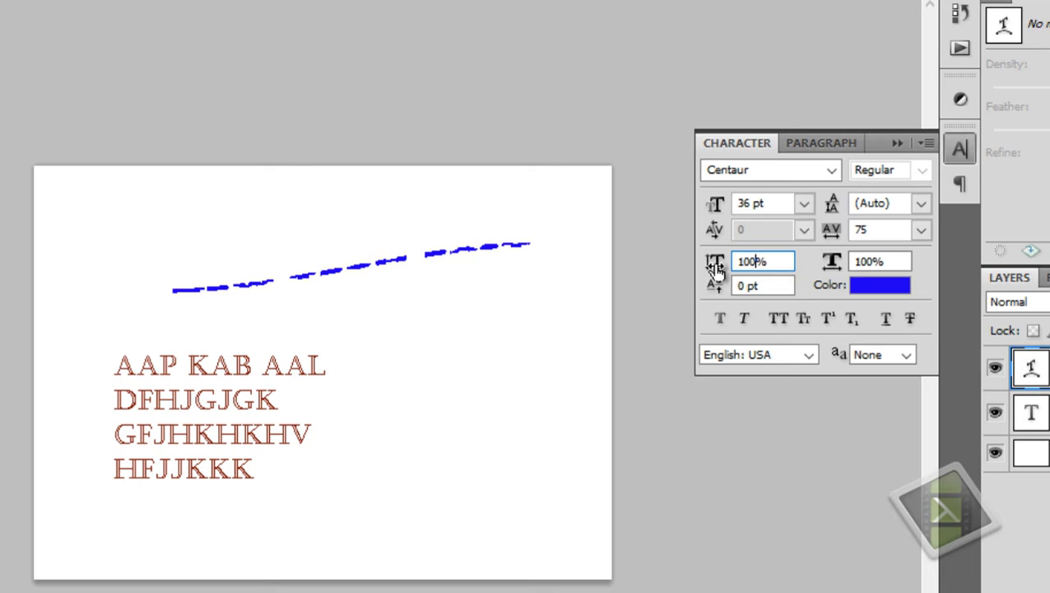
pyautogui.press('Return')
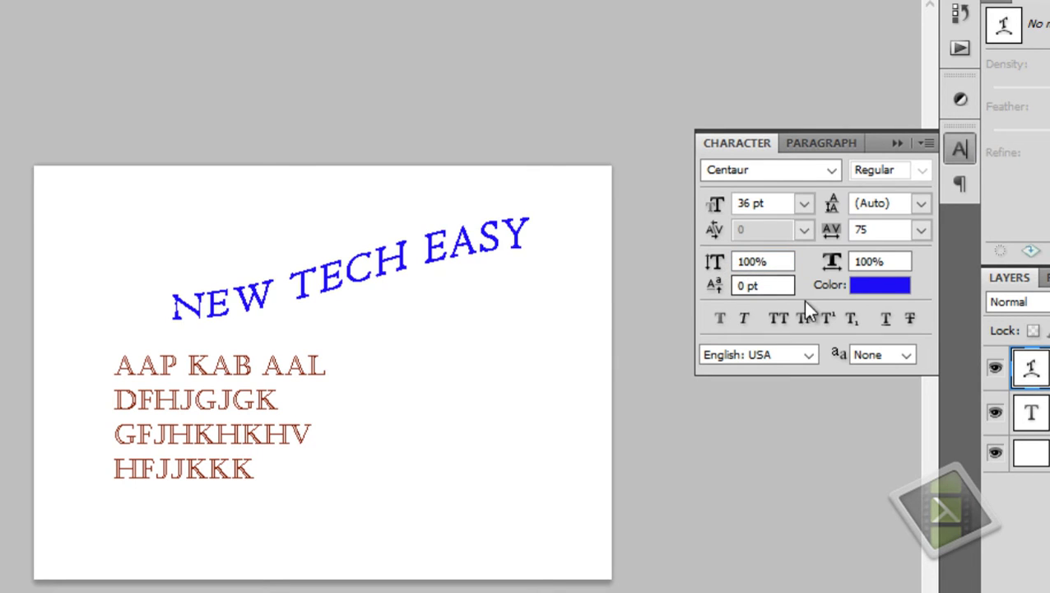
pyautogui.click(786, 283)
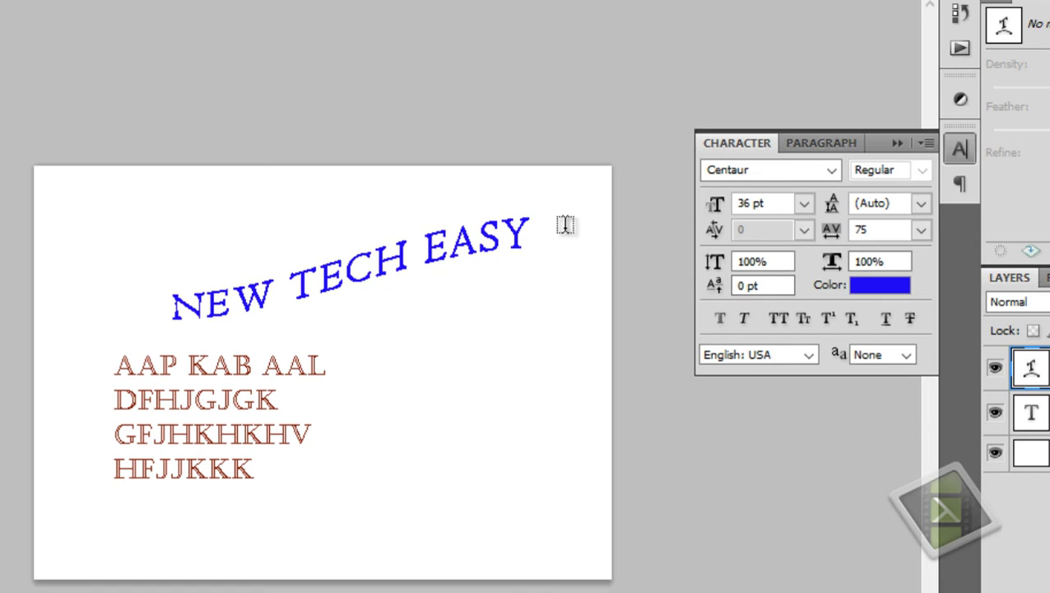
# Switch to the warped heading layer and highlight the word EASY
pyautogui.moveTo(562, 224); pyautogui.dragTo(568, 229)
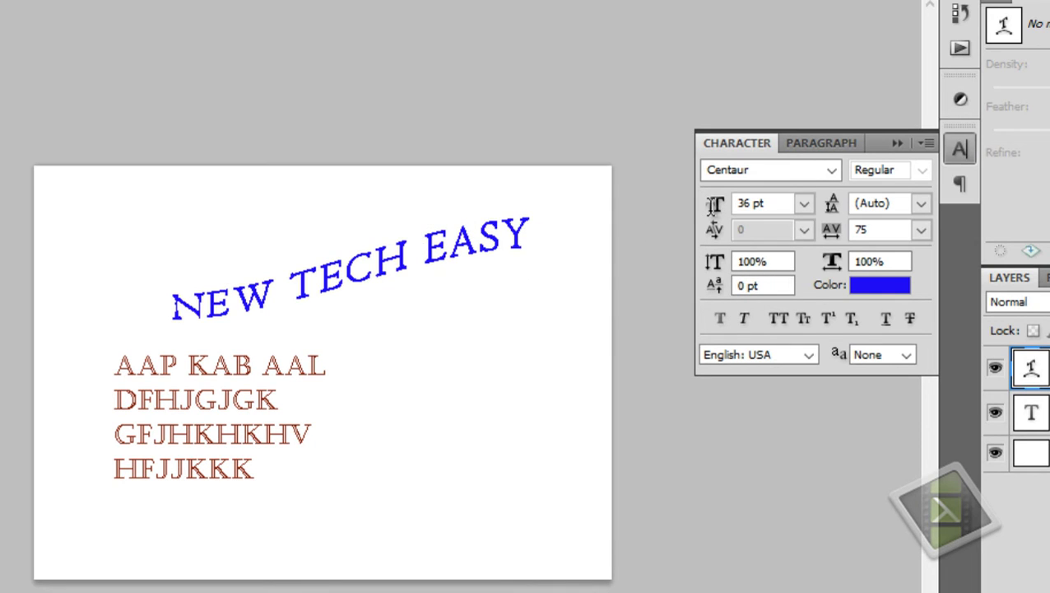
pyautogui.click(460, 494)
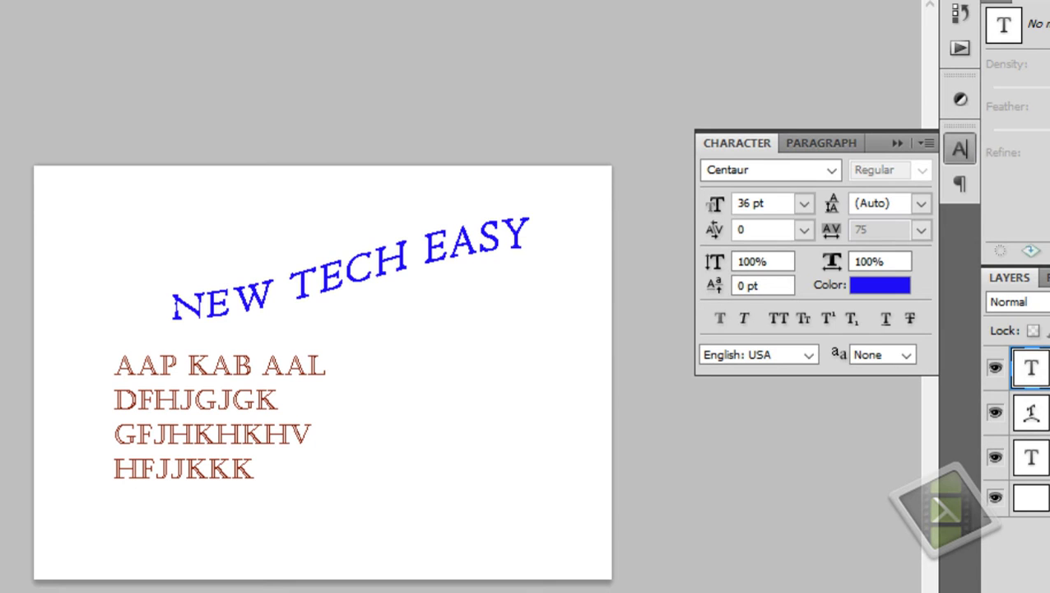
pyautogui.click(1033, 411)
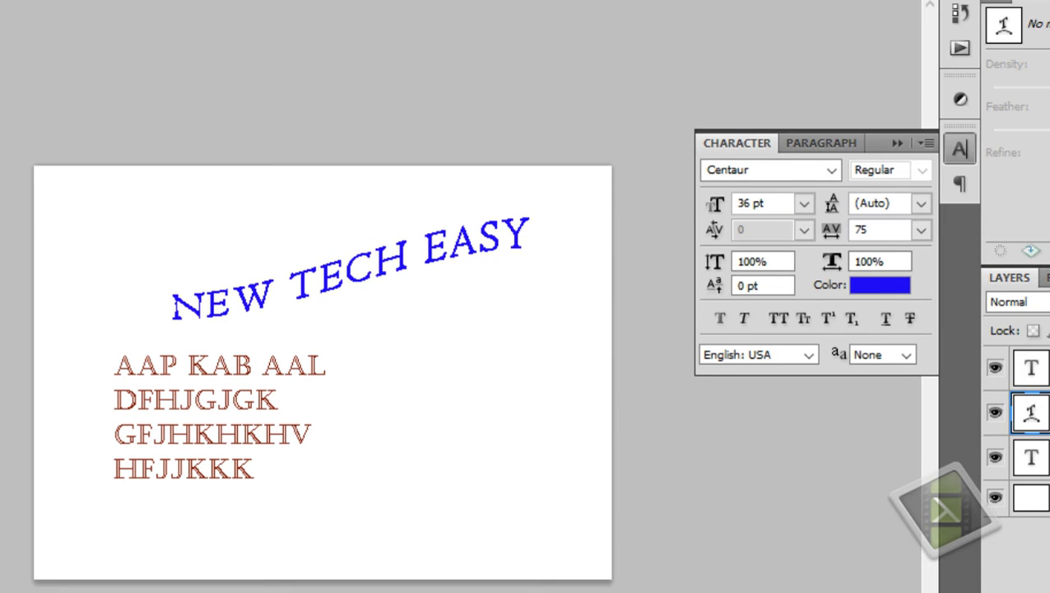
pyautogui.click(436, 240)
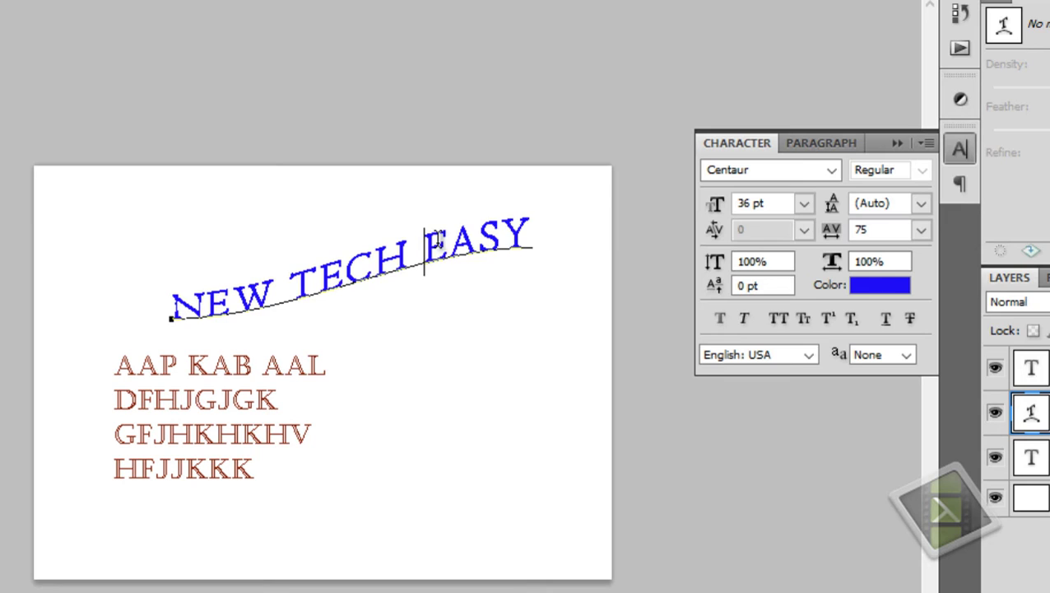
pyautogui.moveTo(436, 241); pyautogui.dragTo(543, 243)
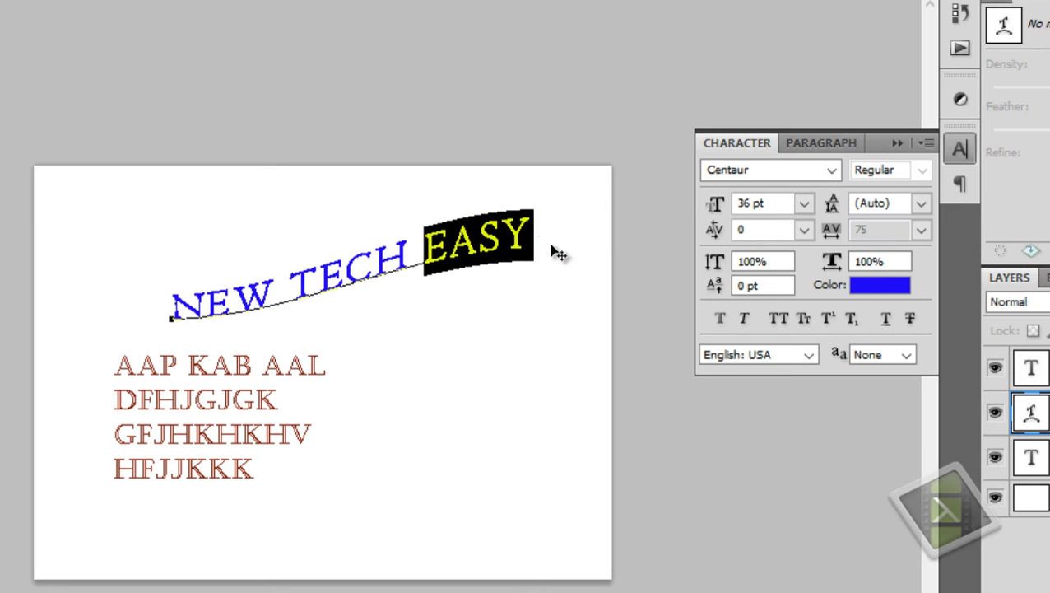
# Give EASY a 20 pt baseline shift, then deselect it
pyautogui.click(747, 286)
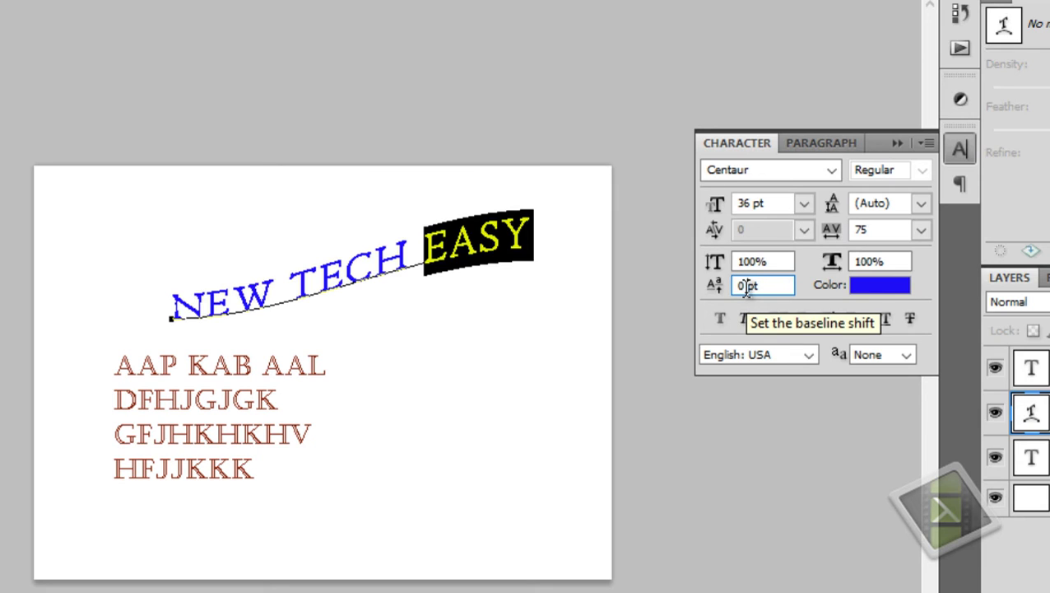
pyautogui.press('Up')
pyautogui.press('Up')
pyautogui.press('Up')
pyautogui.press('Up')
pyautogui.press('Up')
pyautogui.press('Up')
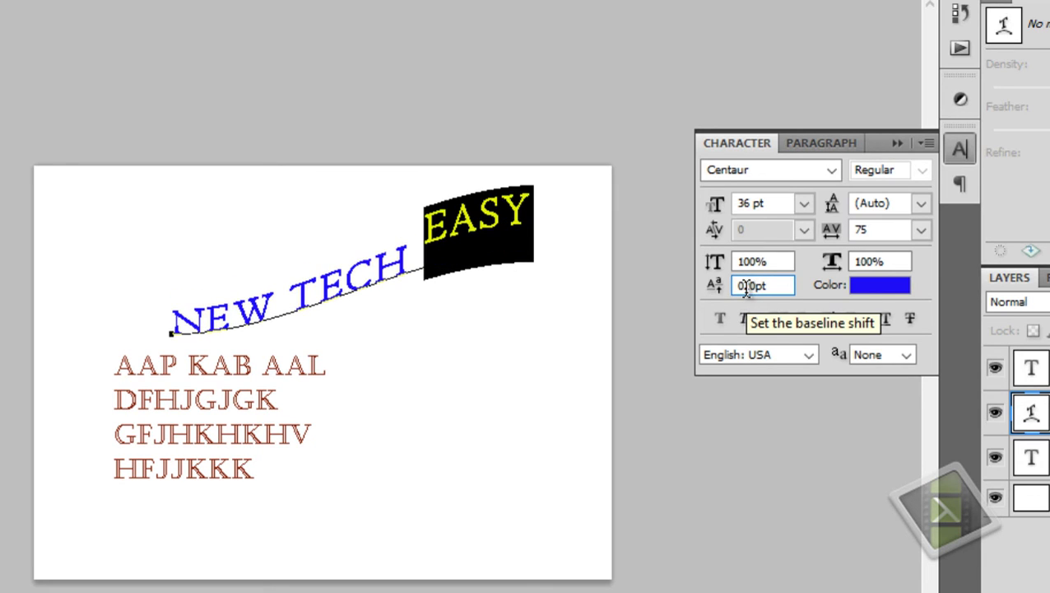
pyautogui.write('2')
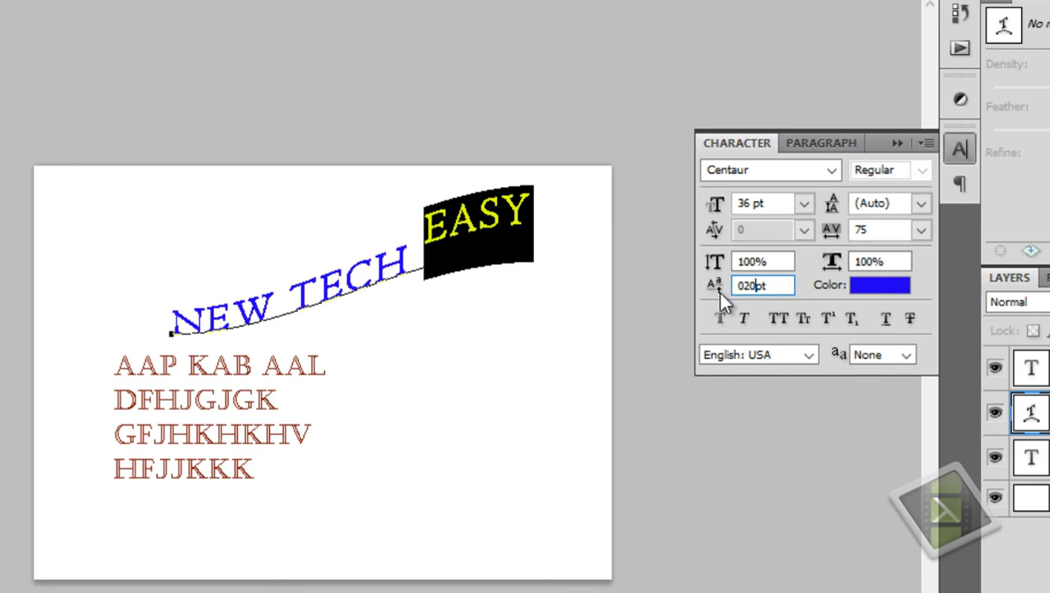
pyautogui.press('Return')
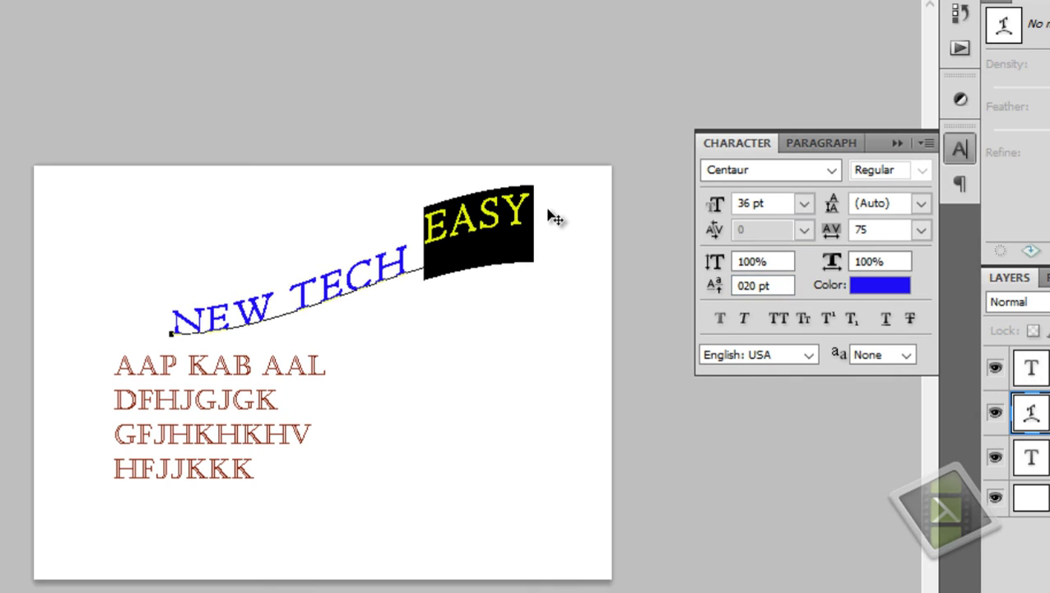
pyautogui.click(515, 208)
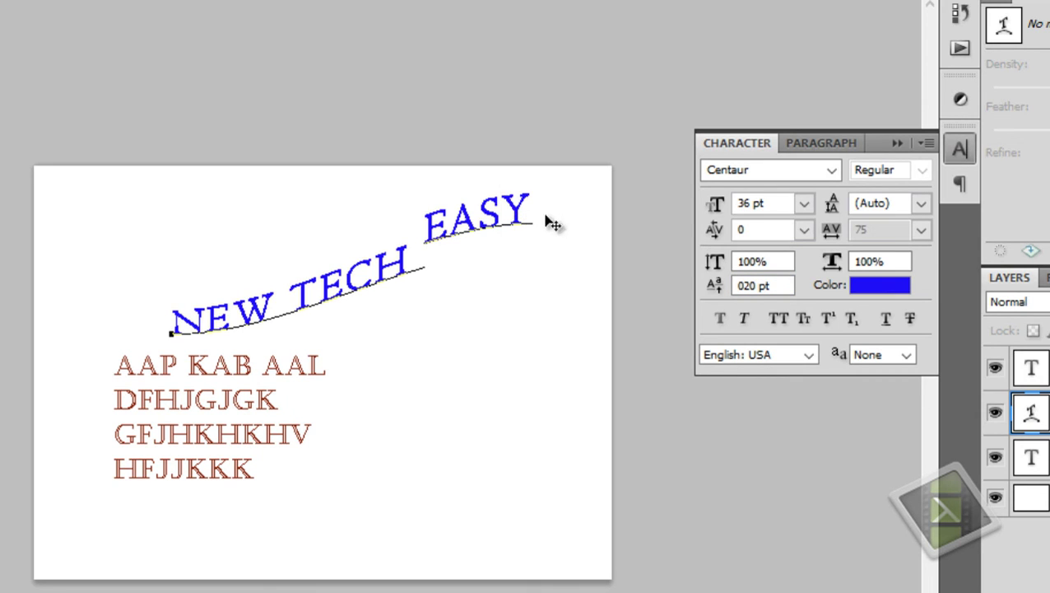
# Make NEW TECH subscript with underline and strikethrough, and float the document in its own window
pyautogui.click(418, 256)
pyautogui.keyDown('shift'); pyautogui.click(94, 334); pyautogui.keyUp('shift')
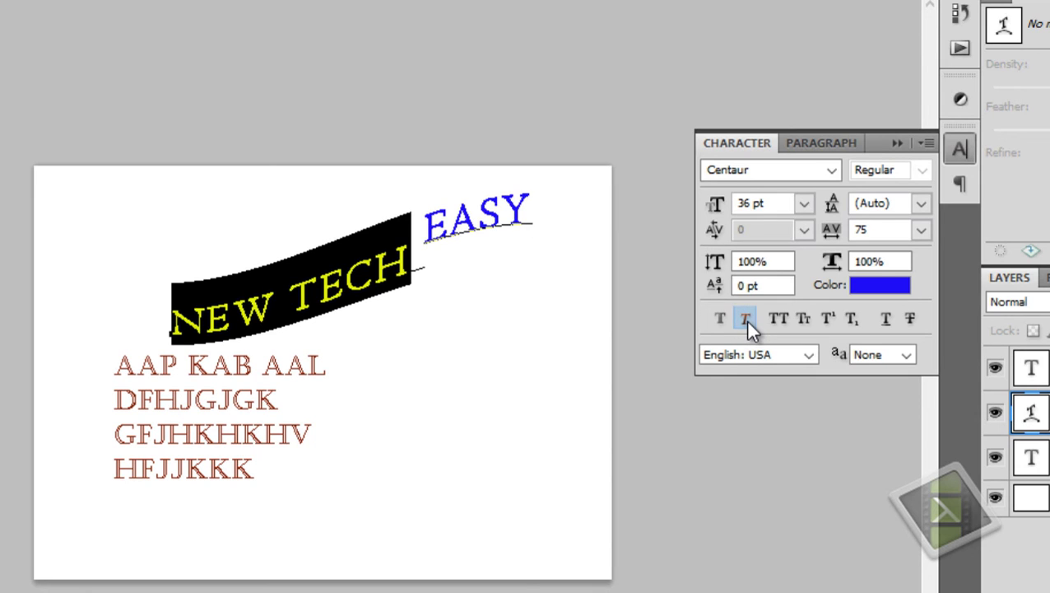
pyautogui.click(826, 319)
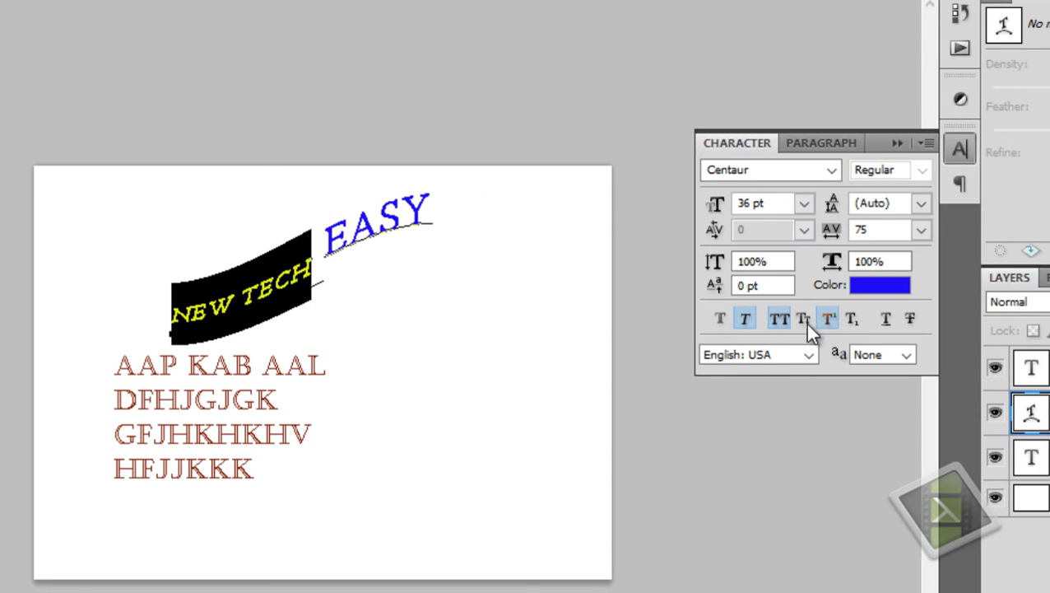
pyautogui.click(851, 320)
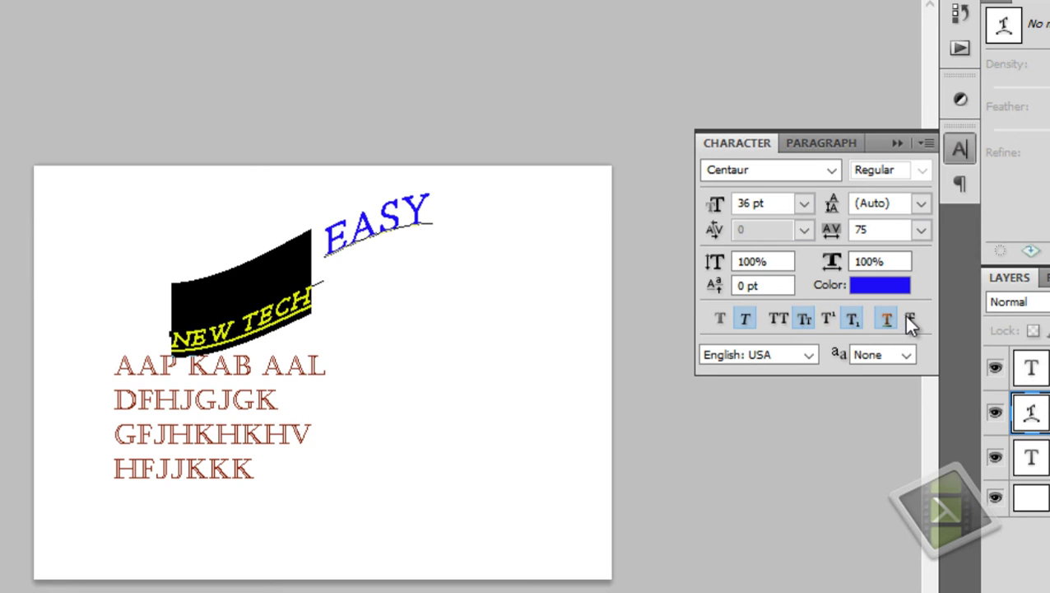
pyautogui.click(909, 318)
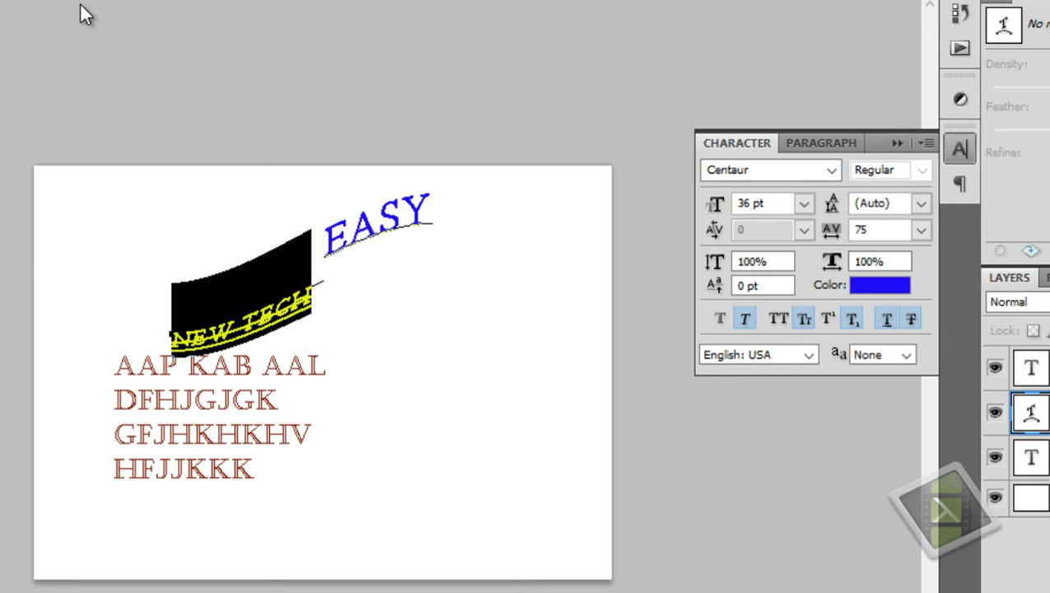
pyautogui.moveTo(80, 4); pyautogui.dragTo(115, 70)
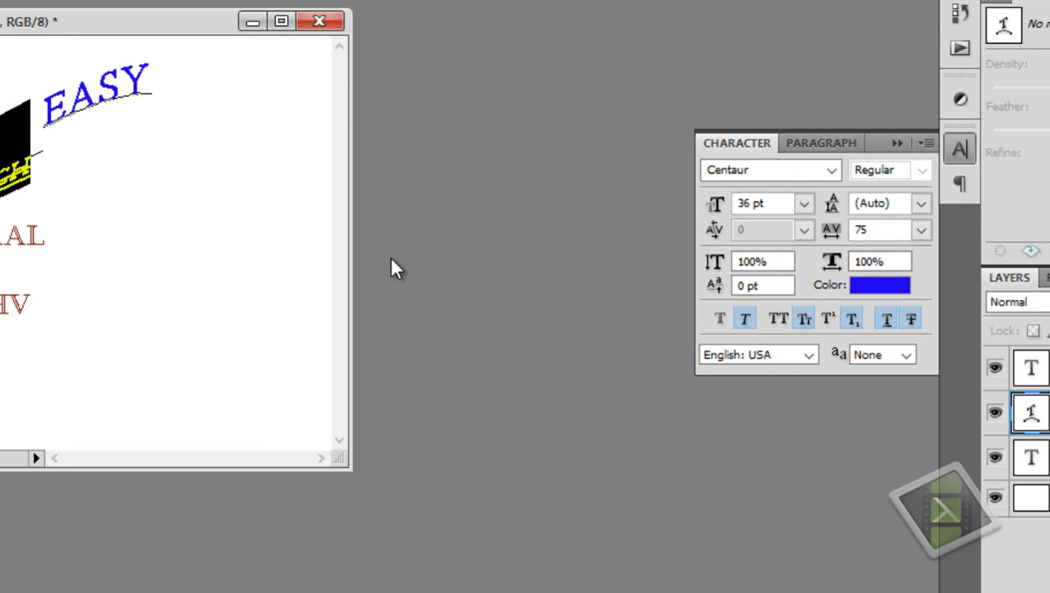